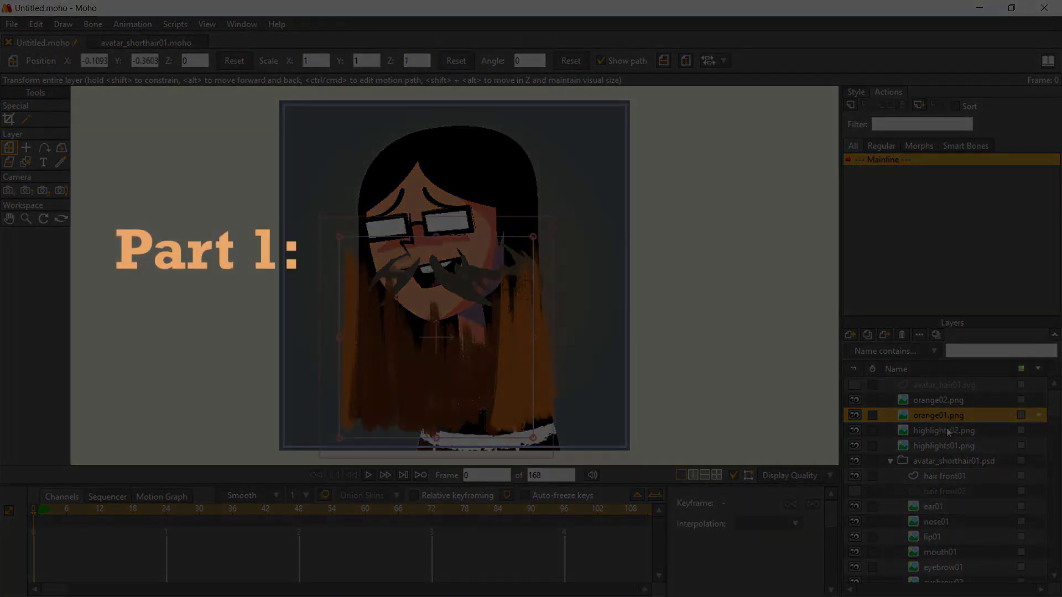
# Set the group mask of the hair_front01 layer group to Hide all.
pyautogui.click(947, 430)
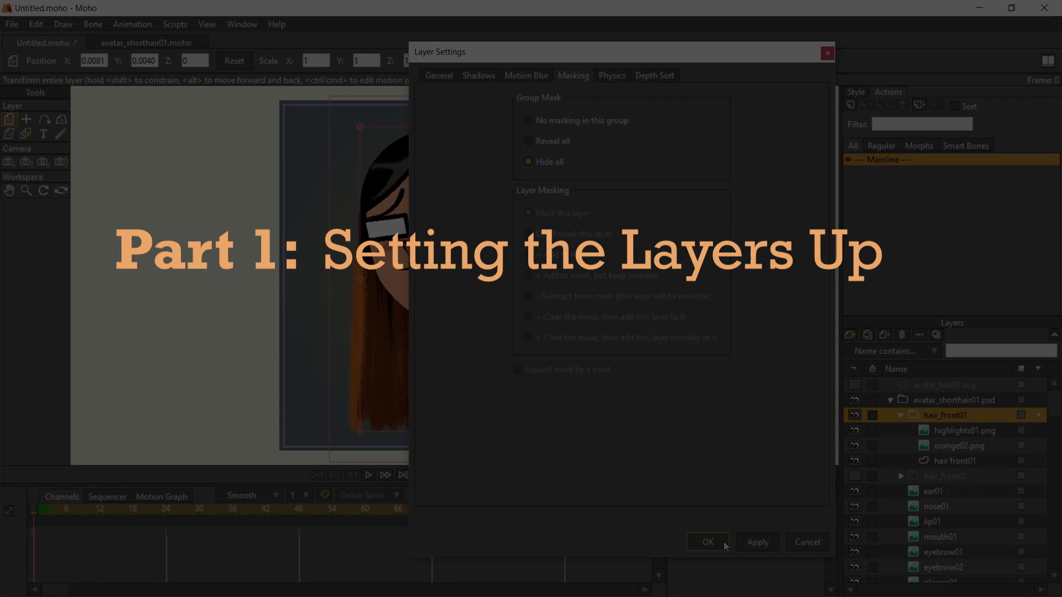
pyautogui.click(708, 543)
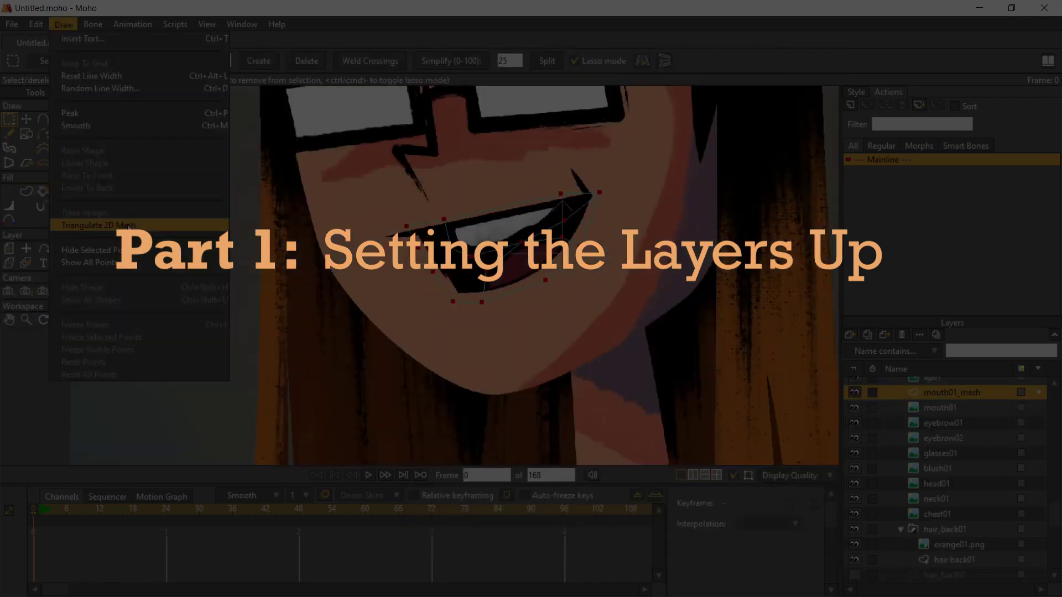
pyautogui.click(151, 280)
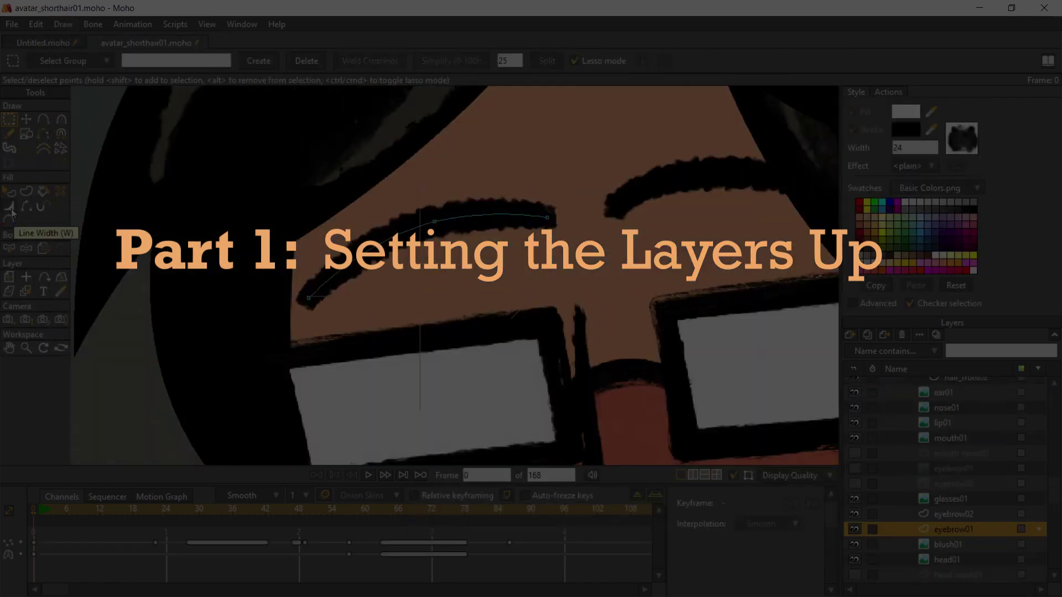
# Thin the stroke at the middle point of eyebrow01 to a line width of 50 percent.
pyautogui.click(9, 208)
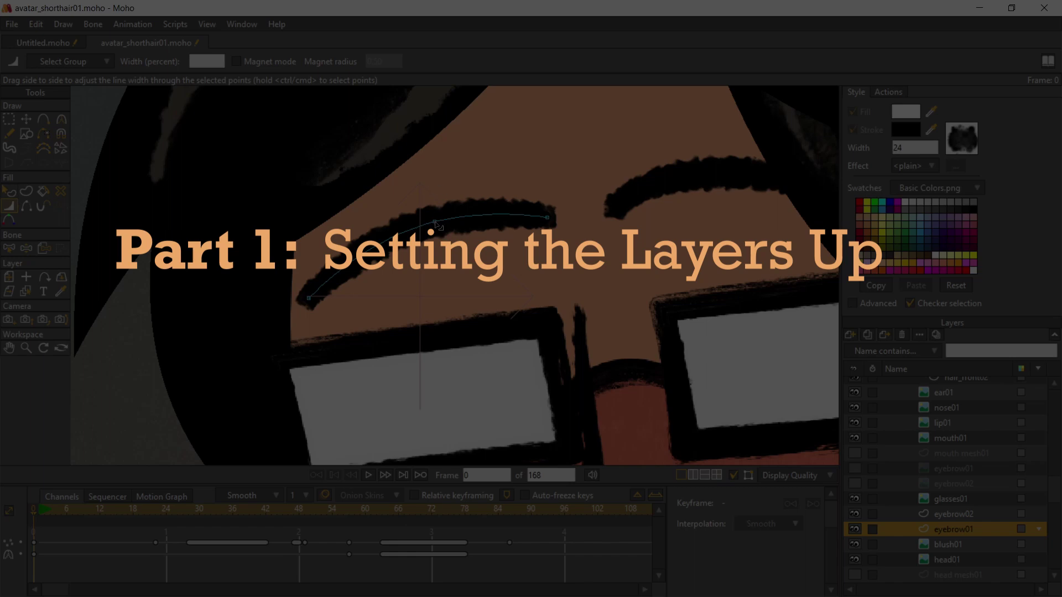
pyautogui.moveTo(436, 223)
pyautogui.mouseDown()
pyautogui.moveTo(492, 338)
pyautogui.moveTo(474, 268)
pyautogui.moveTo(437, 226)
pyautogui.moveTo(470, 221)
pyautogui.moveTo(428, 186)
pyautogui.mouseUp()
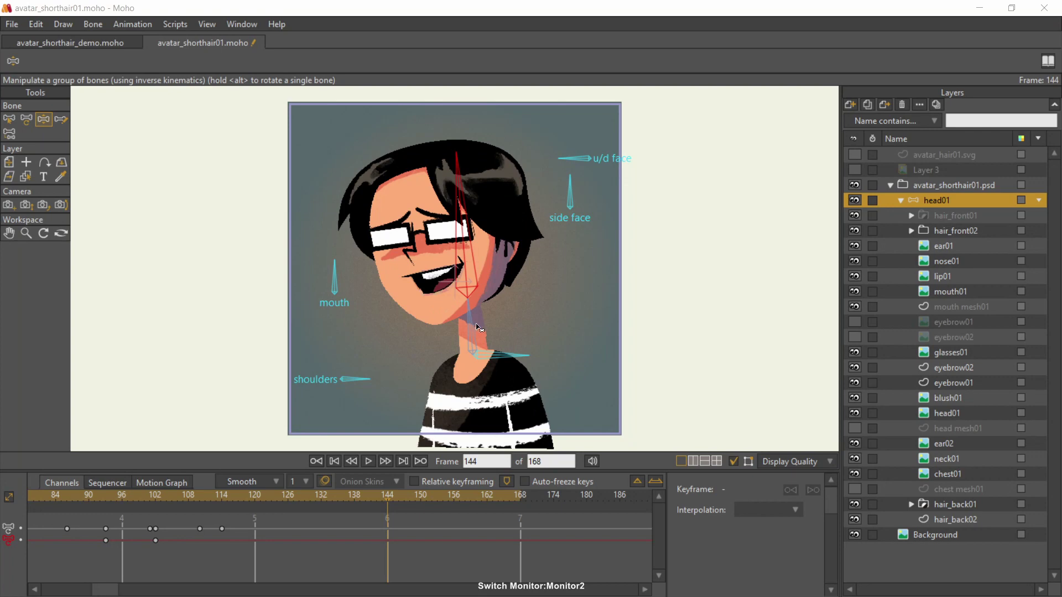
pyautogui.moveTo(479, 328); pyautogui.dragTo(497, 310)
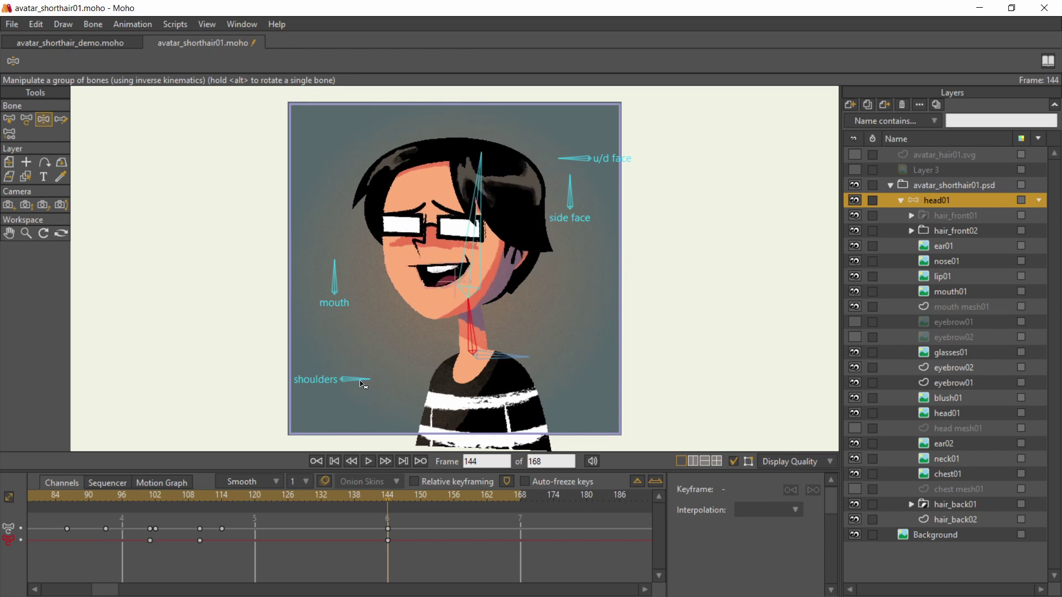
# Test the shoulders, mouth, up/down face and side face control bones of the finished rig at frame 144.
pyautogui.moveTo(364, 384); pyautogui.dragTo(414, 366)
pyautogui.moveTo(336, 288); pyautogui.dragTo(334, 263)
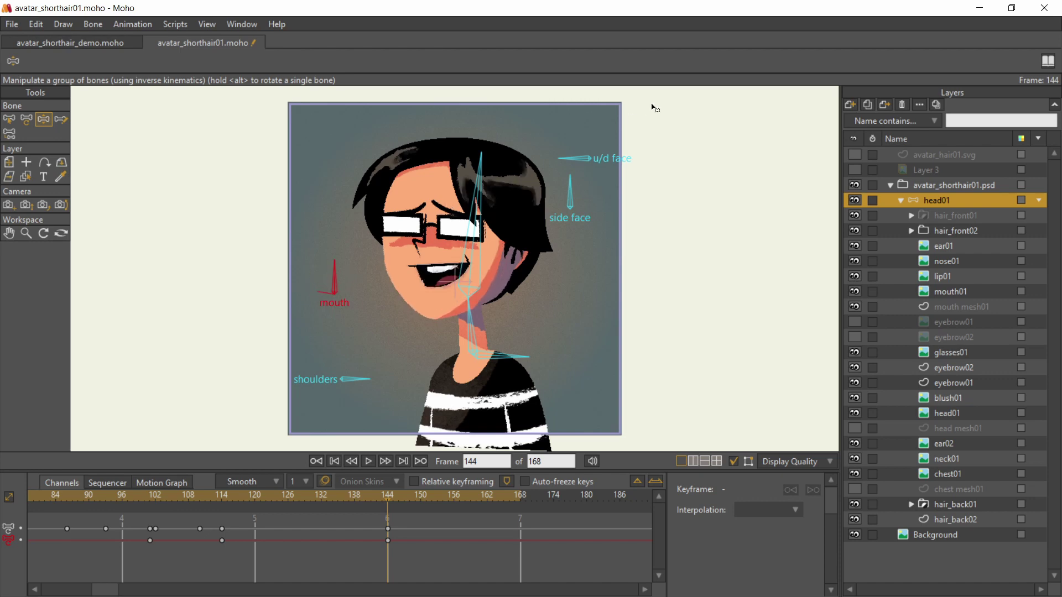
pyautogui.moveTo(589, 158); pyautogui.dragTo(576, 184)
pyautogui.moveTo(584, 137)
pyautogui.mouseDown()
pyautogui.moveTo(582, 172)
pyautogui.moveTo(581, 150)
pyautogui.mouseUp()
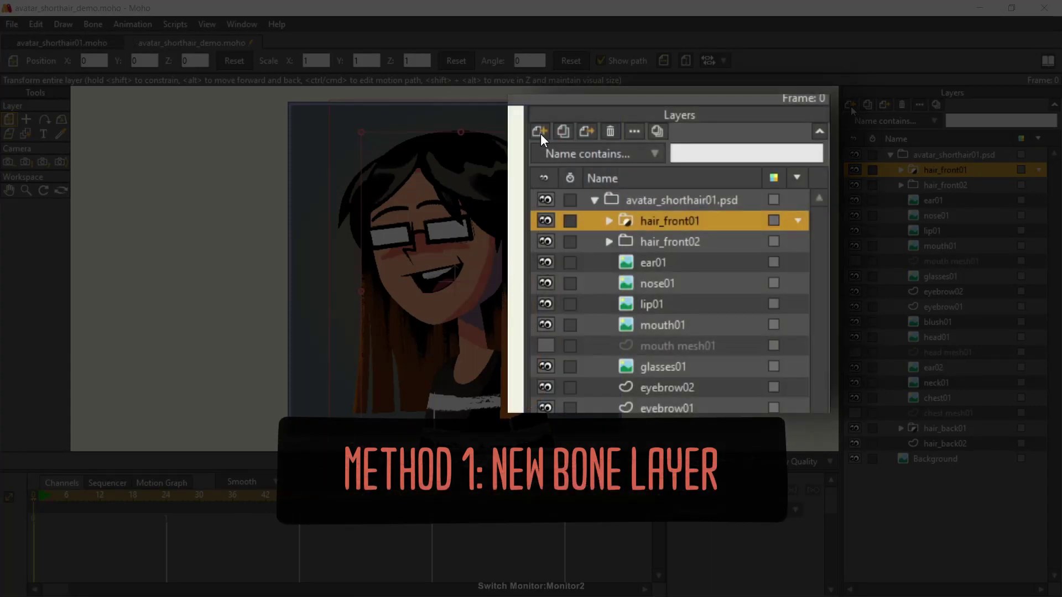
# Add a new Bone layer above hair_front01 and name it head01.
pyautogui.click(851, 107)
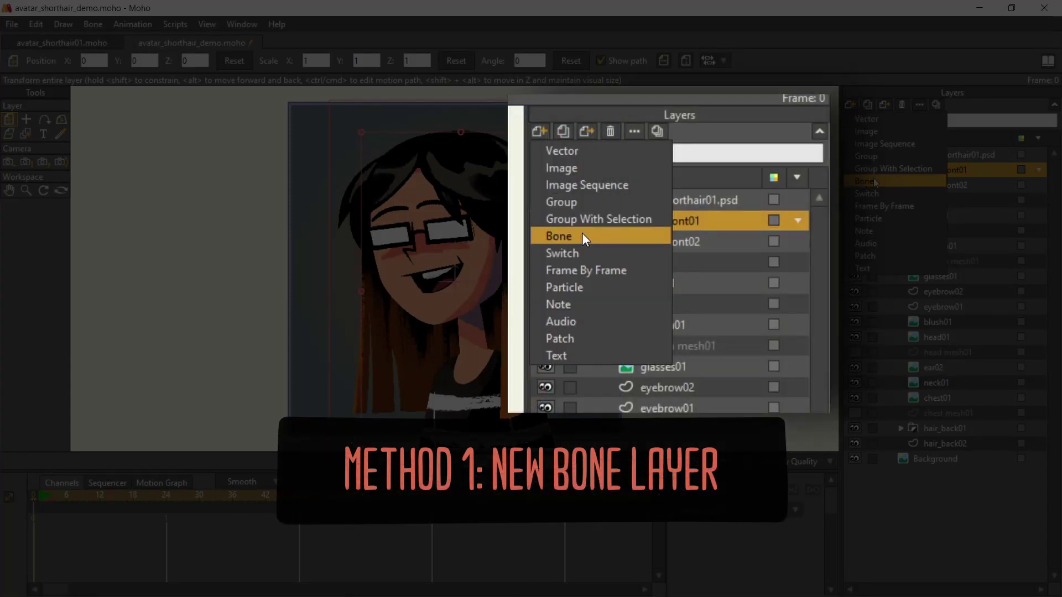
pyautogui.click(894, 182)
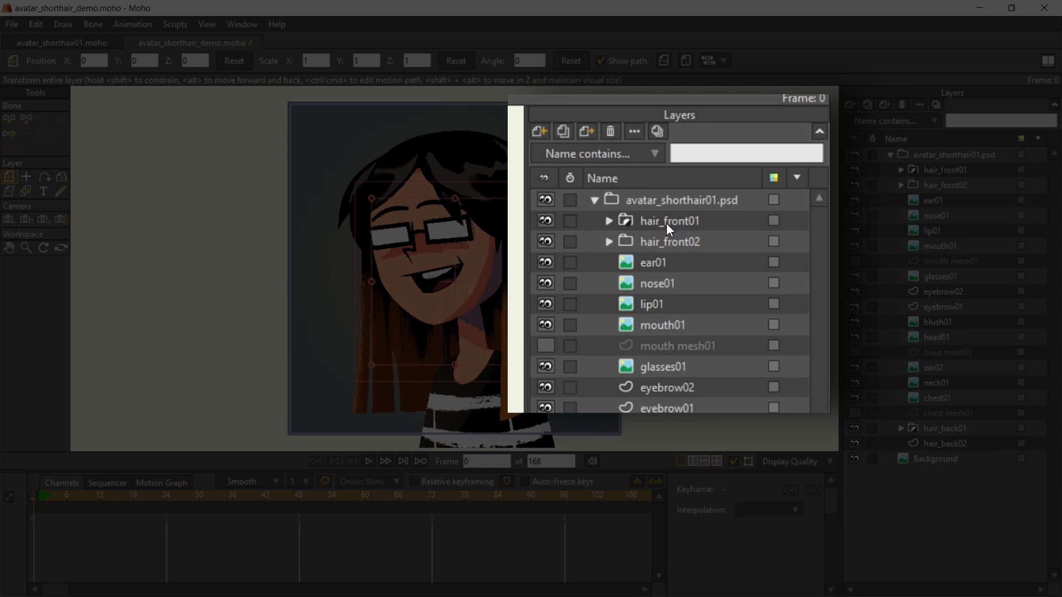
pyautogui.doubleClick(960, 175)
pyautogui.write('head01')
pyautogui.press('Return')
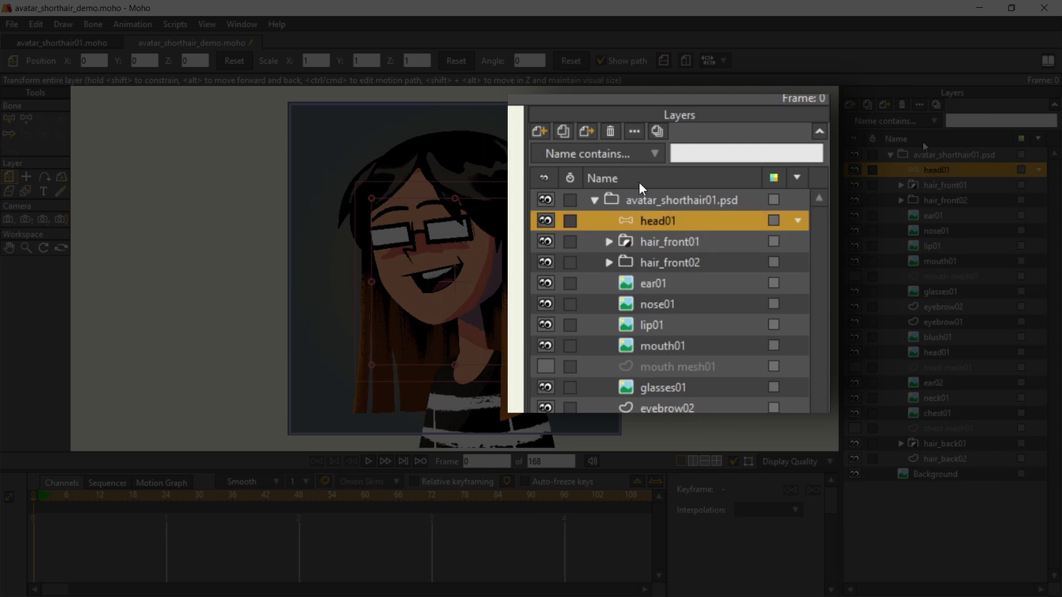
# Select all layers from hair_front01 through hair_back02 and place them inside the head01 bone layer.
pyautogui.click(940, 186)
pyautogui.keyDown('shift'); pyautogui.click(946, 458); pyautogui.keyUp('shift')
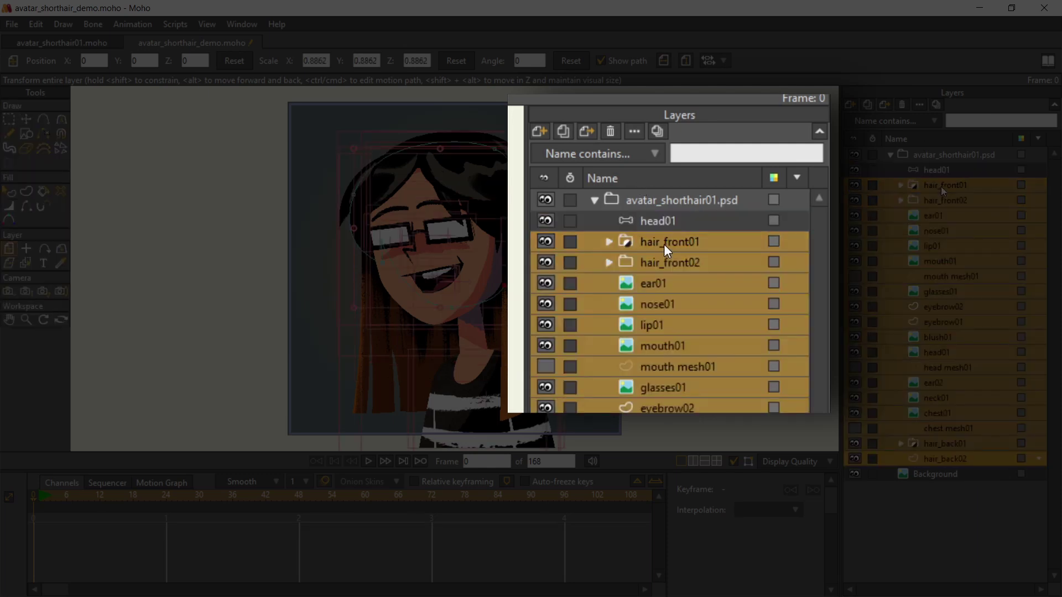
pyautogui.moveTo(941, 187); pyautogui.dragTo(946, 172)
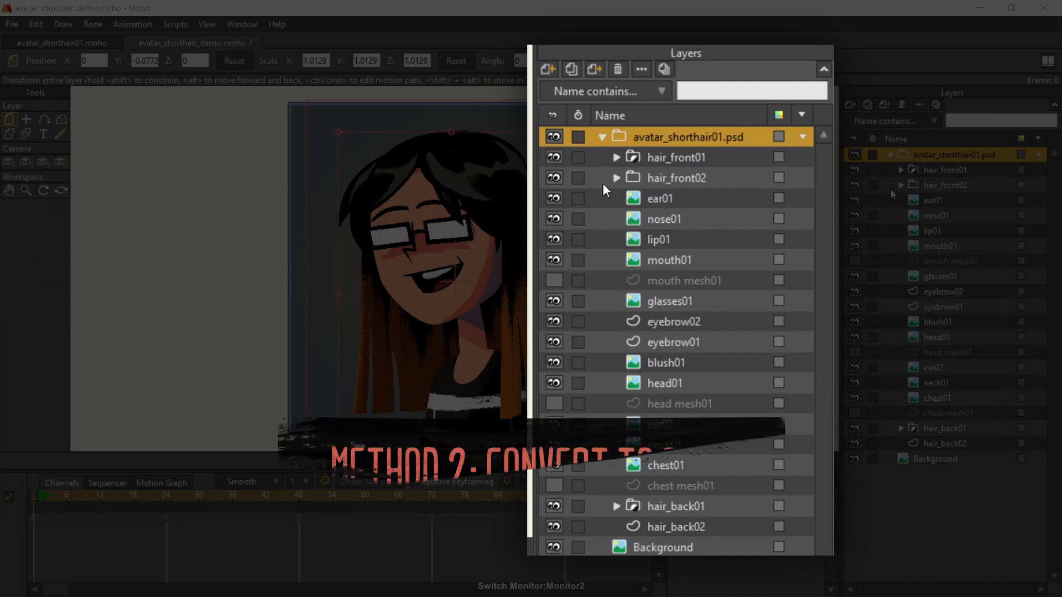
# Convert the avatar_shorthair01.psd group layer to a bone layer.
pyautogui.rightClick(928, 157)
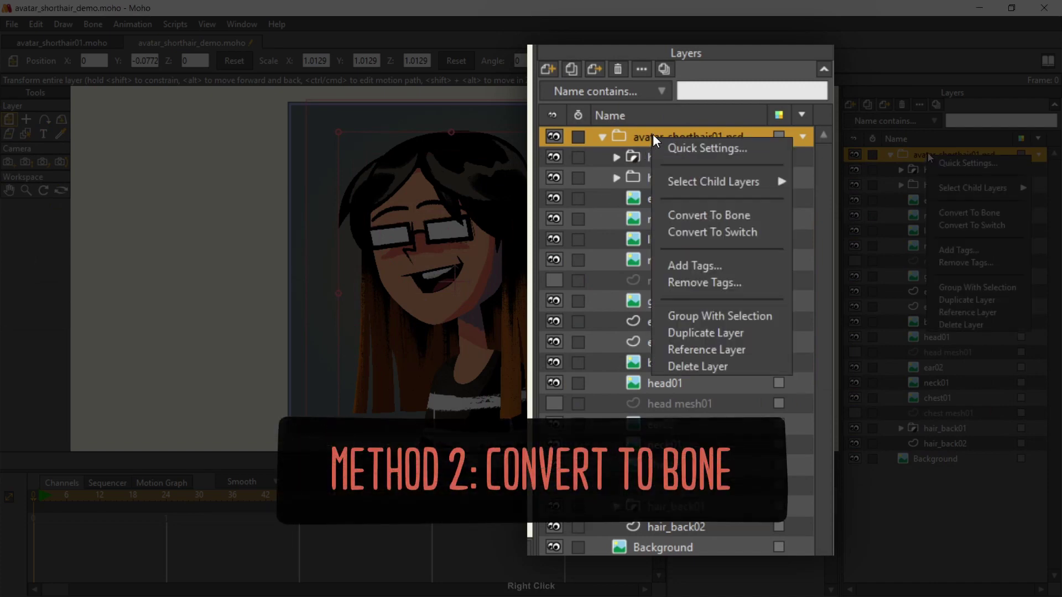
pyautogui.click(991, 215)
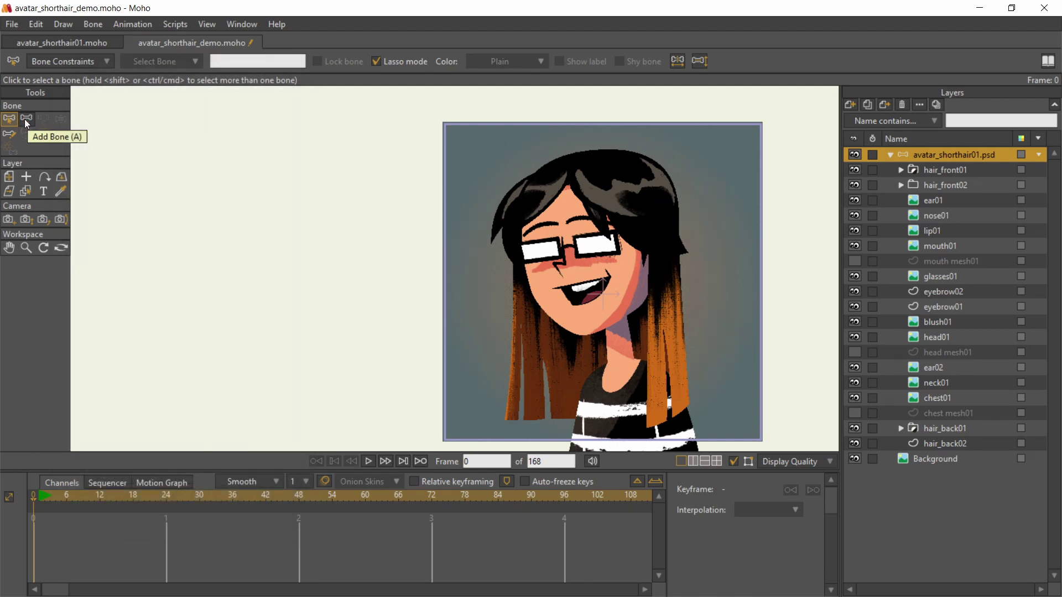
# Place a zero-length pin bone in the empty area beside the character and try moving it.
pyautogui.click(26, 119)
pyautogui.click(360, 246)
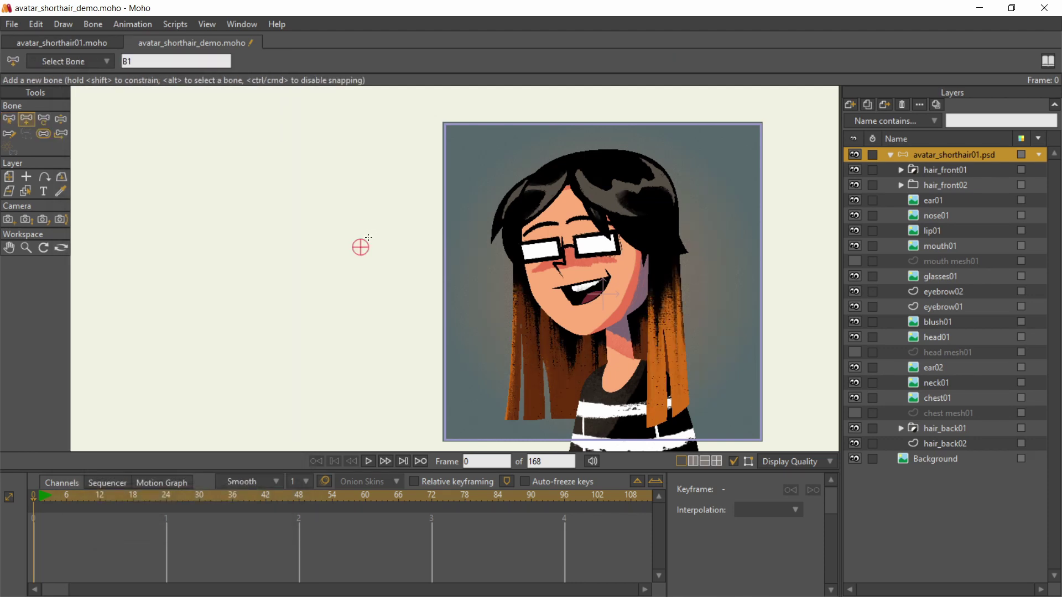
pyautogui.press('t')
pyautogui.moveTo(360, 246)
pyautogui.mouseDown()
pyautogui.moveTo(335, 250)
pyautogui.moveTo(349, 264)
pyautogui.moveTo(377, 244)
pyautogui.mouseUp()
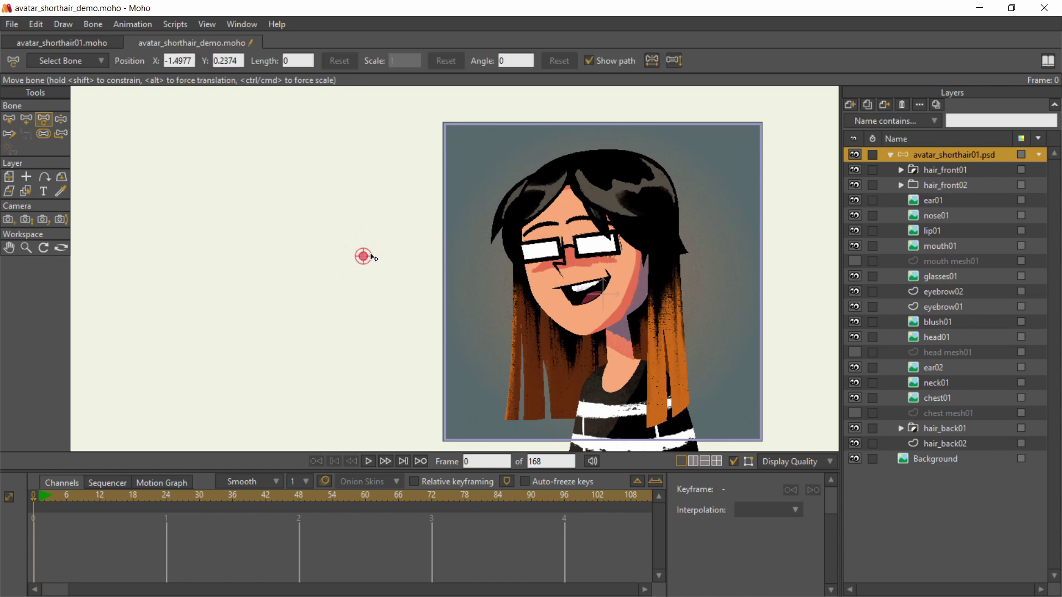
pyautogui.press('b')
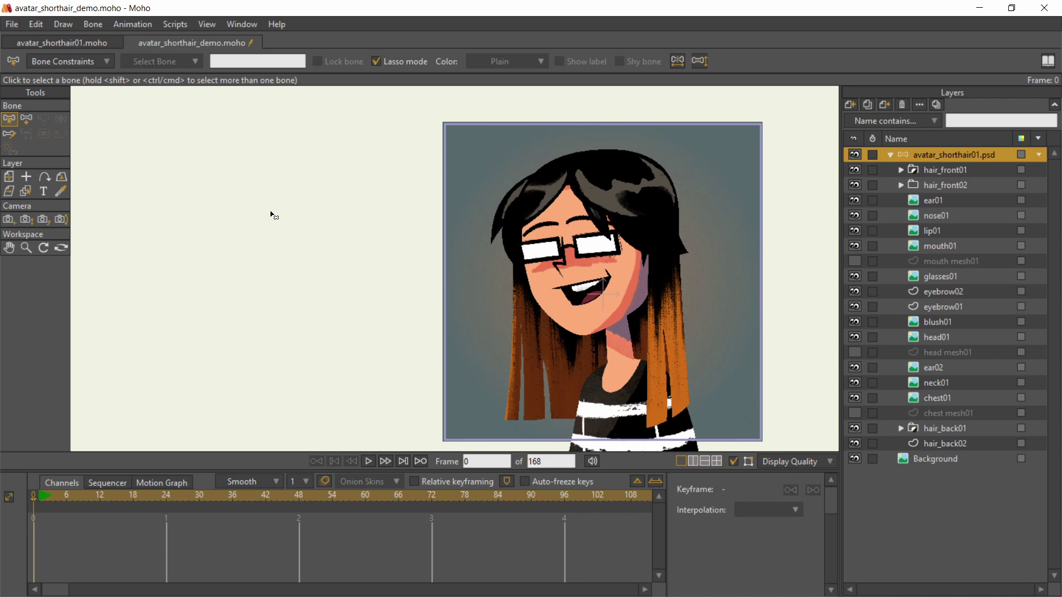
# Draw a vertical full-length bone in the empty area beside the character and try transforming it.
pyautogui.click(26, 119)
pyautogui.moveTo(363, 280); pyautogui.dragTo(362, 216)
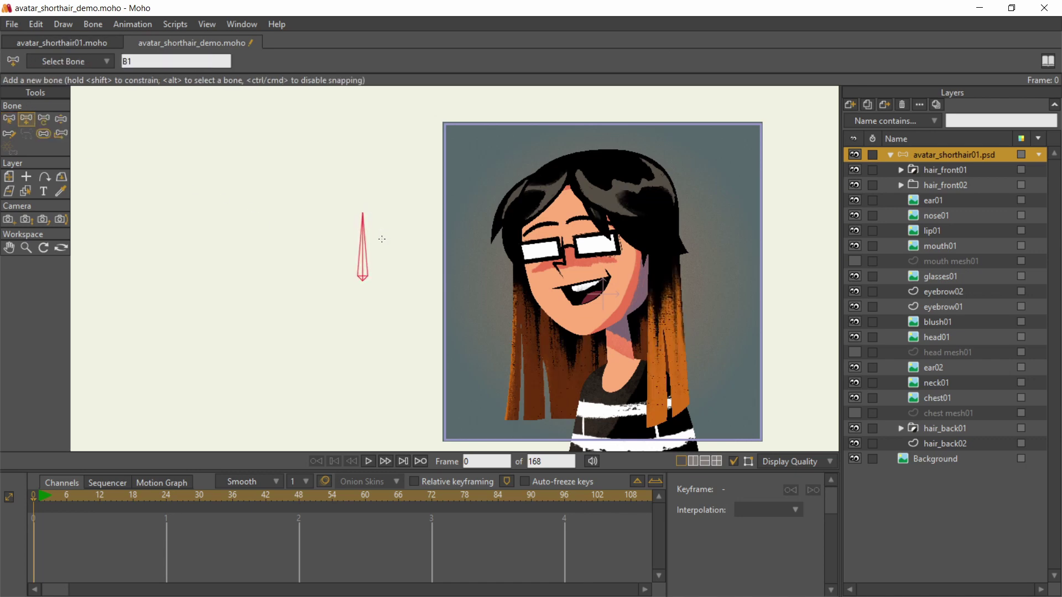
pyautogui.press('t')
pyautogui.moveTo(363, 238); pyautogui.dragTo(368, 242)
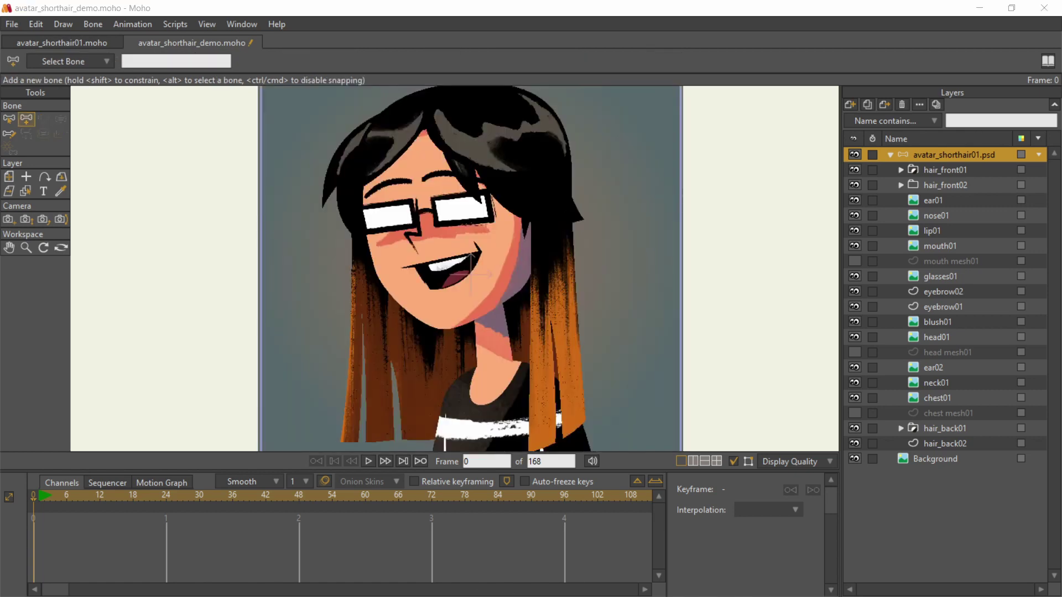
# Draw a horizontal shoulder bone from the base of the neck, plus connected neck and head bones running up to the top hair.
pyautogui.moveTo(495, 368); pyautogui.dragTo(570, 368)
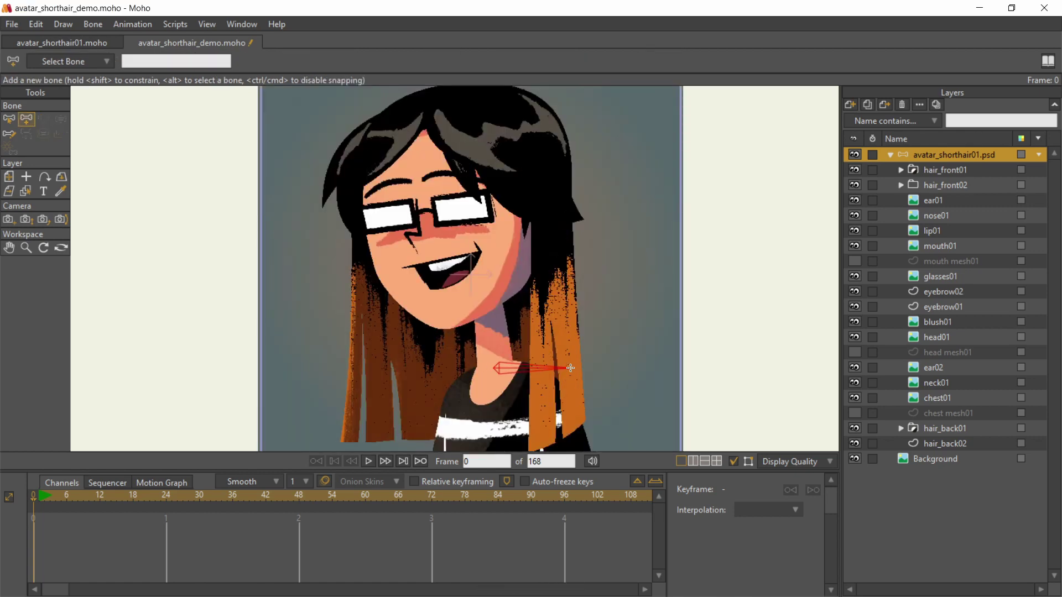
pyautogui.moveTo(493, 366); pyautogui.dragTo(485, 127)
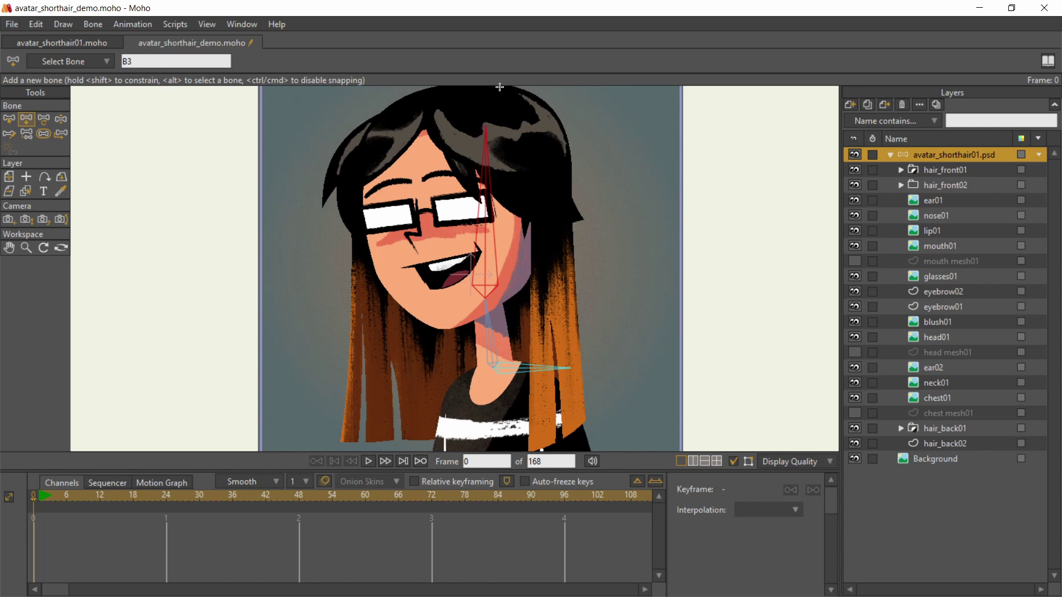
pyautogui.moveTo(487, 127); pyautogui.dragTo(606, 118)
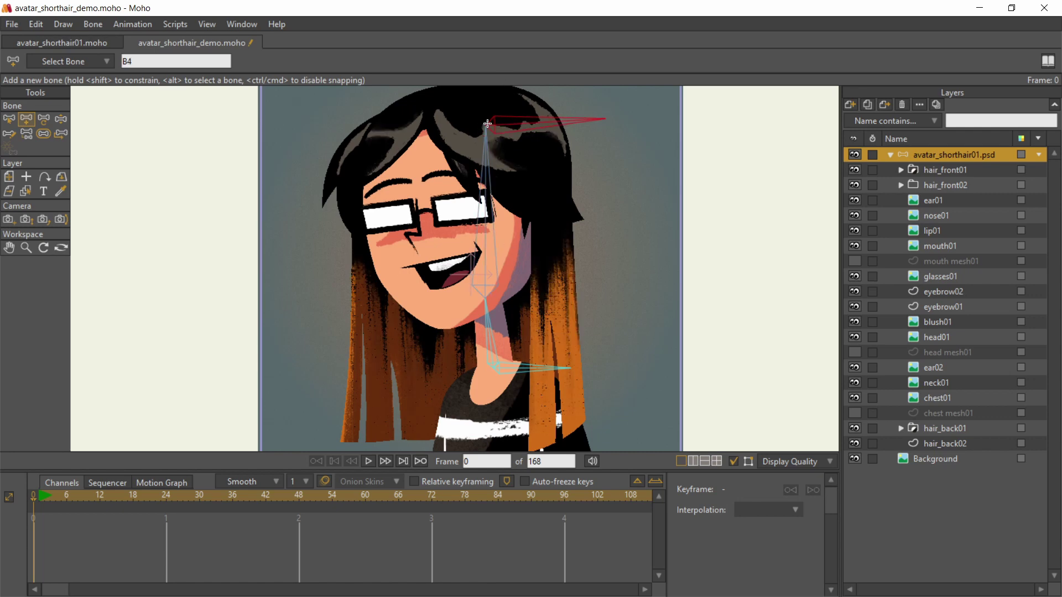
pyautogui.press('z')
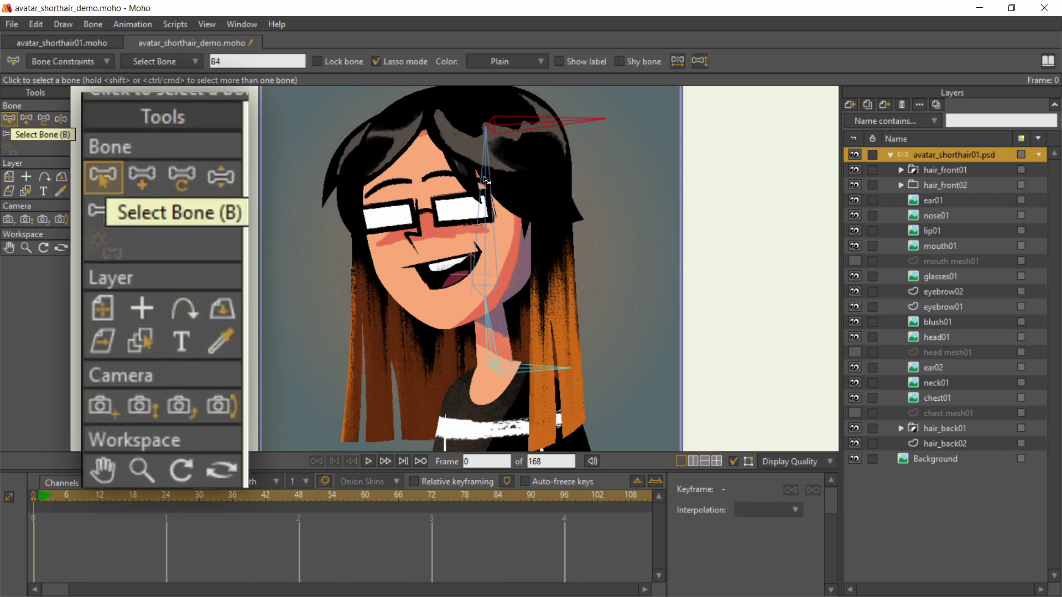
# Draw two short unattached control bones to the right of the head, a horizontal one above a vertical one.
pyautogui.moveTo(638, 131); pyautogui.dragTo(595, 132)
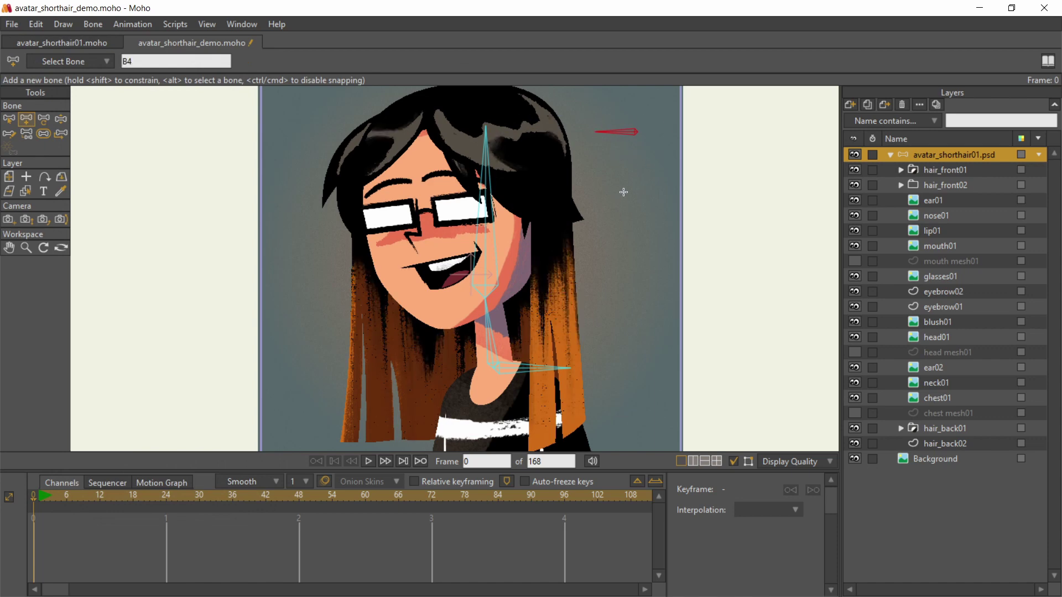
pyautogui.press('b')
pyautogui.click(664, 187)
pyautogui.press('a')
pyautogui.moveTo(621, 198); pyautogui.dragTo(621, 164)
pyautogui.keyDown('alt'); pyautogui.click(625, 228); pyautogui.keyUp('alt')
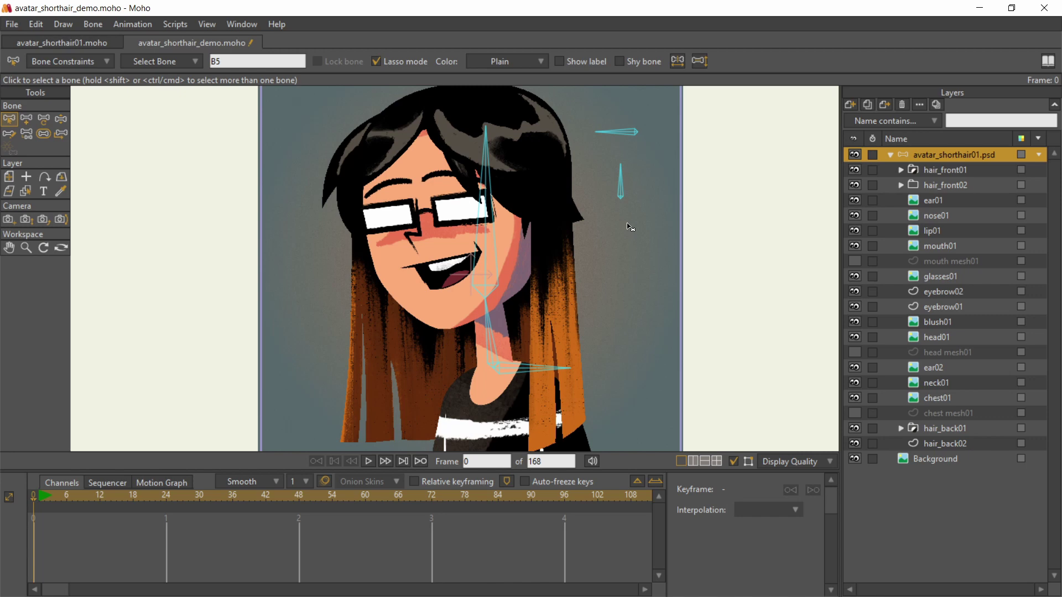
# Draw two unattached control bones to the left of the long hair, a vertical one above a horizontal one.
pyautogui.moveTo(304, 342); pyautogui.dragTo(305, 301)
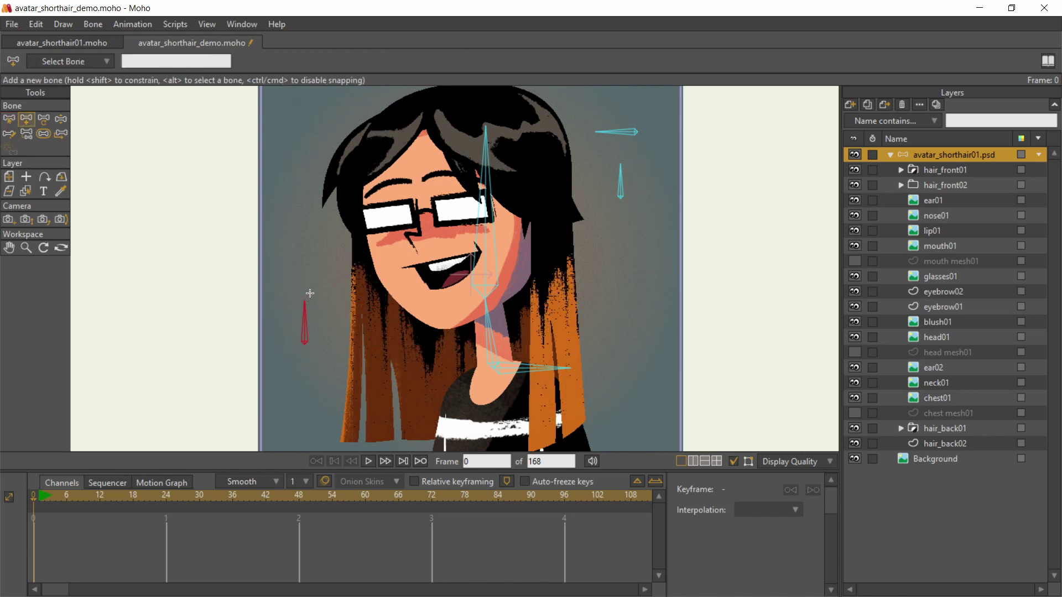
pyautogui.keyDown('alt'); pyautogui.click(310, 363); pyautogui.keyUp('alt')
pyautogui.moveTo(279, 397); pyautogui.dragTo(327, 398)
pyautogui.keyDown('alt'); pyautogui.click(304, 430); pyautogui.keyUp('alt')
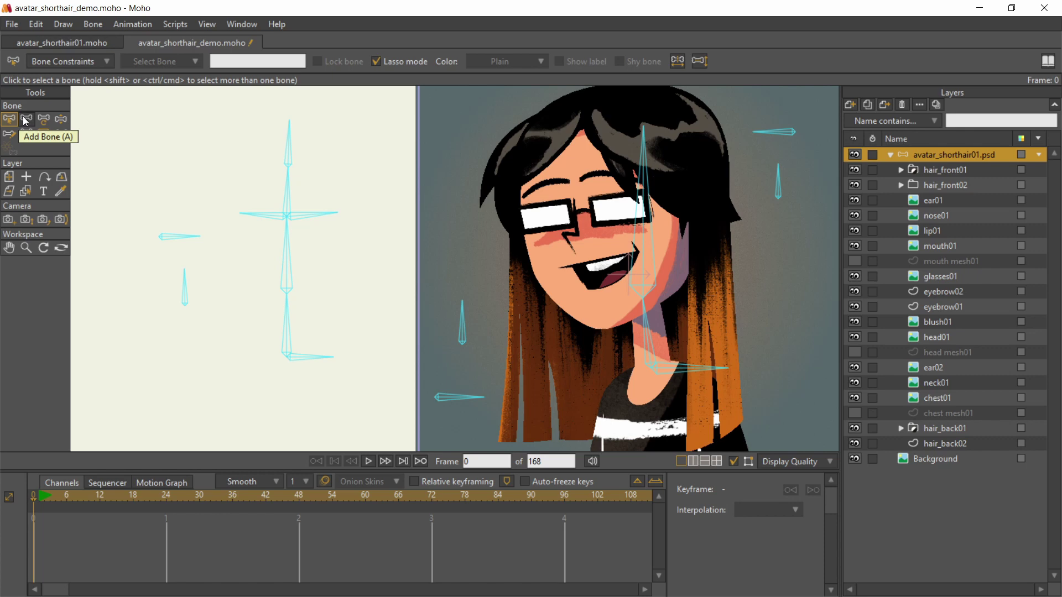
# Select an arm bone of the practice skeleton, then lasso-select its torso, arm and head bones together.
pyautogui.click(12, 118)
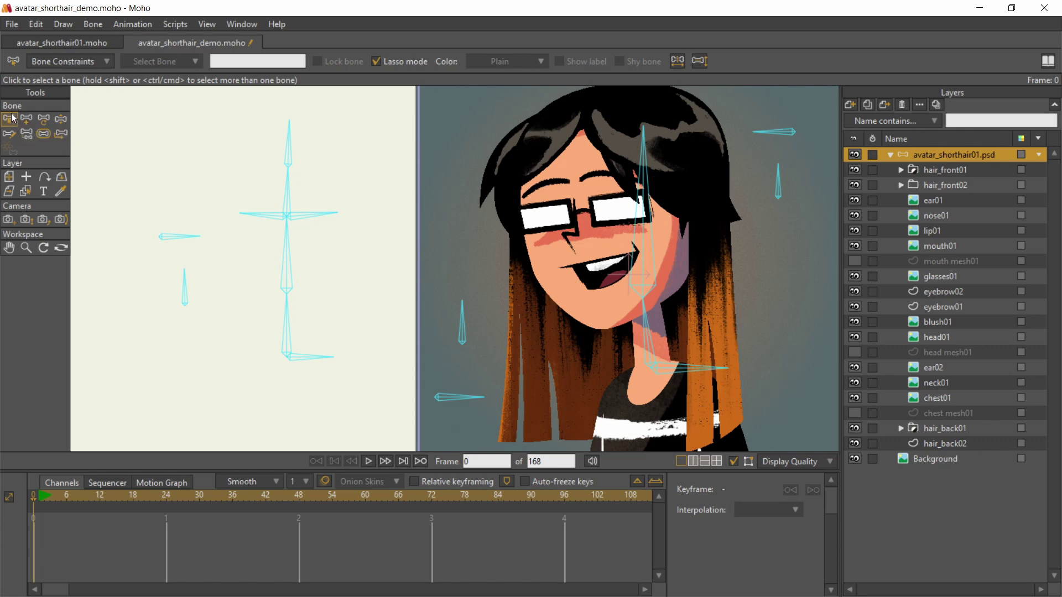
pyautogui.click(279, 218)
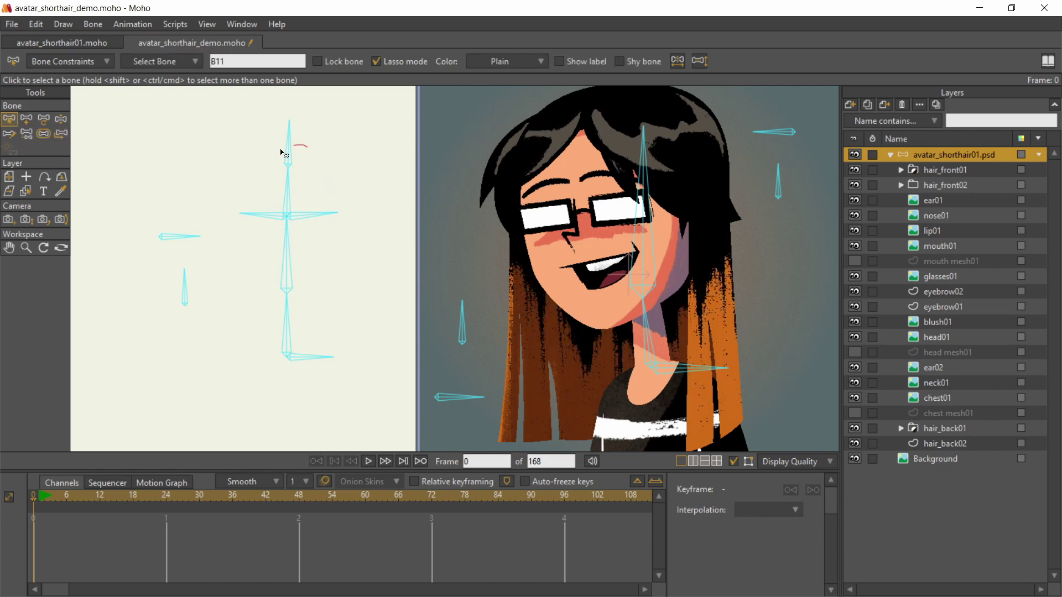
pyautogui.moveTo(285, 147)
pyautogui.mouseDown()
pyautogui.moveTo(299, 217)
pyautogui.moveTo(332, 150)
pyautogui.mouseUp()
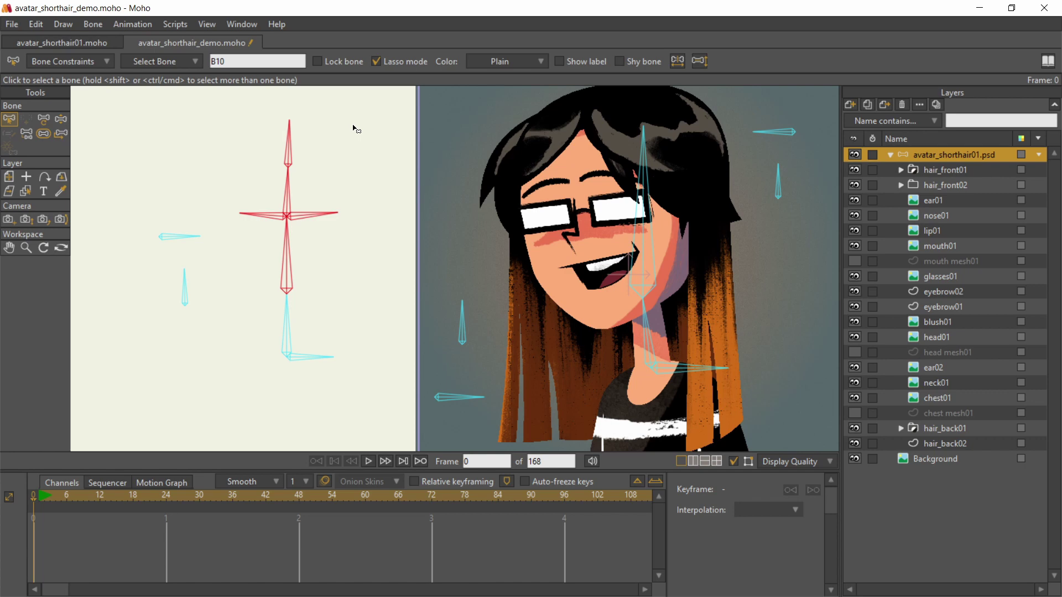
# Reparent the practice skeleton's right arm bone, B12, to its torso bone.
pyautogui.click(335, 219)
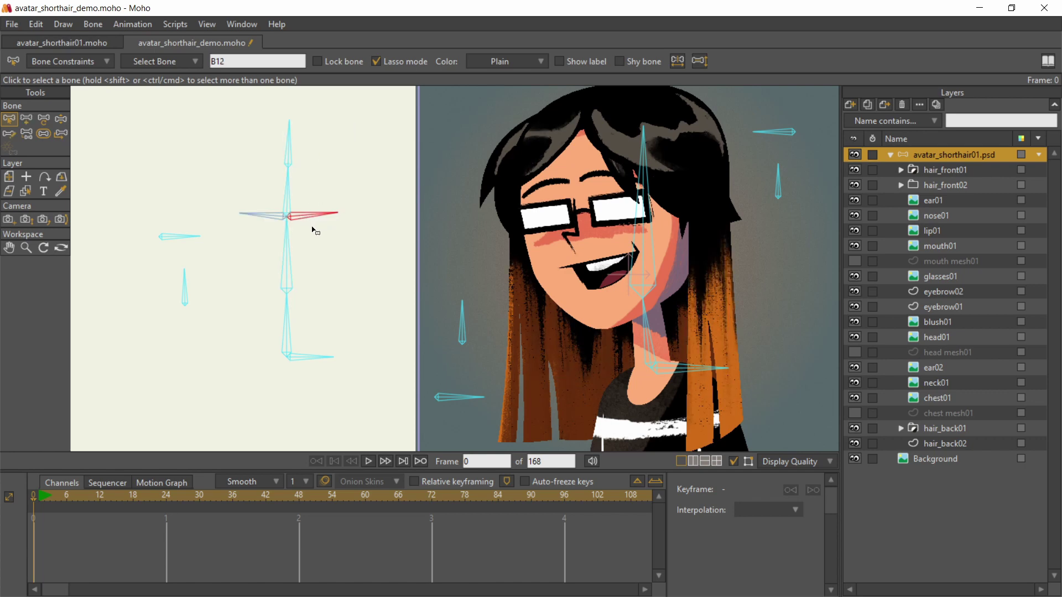
pyautogui.press('p')
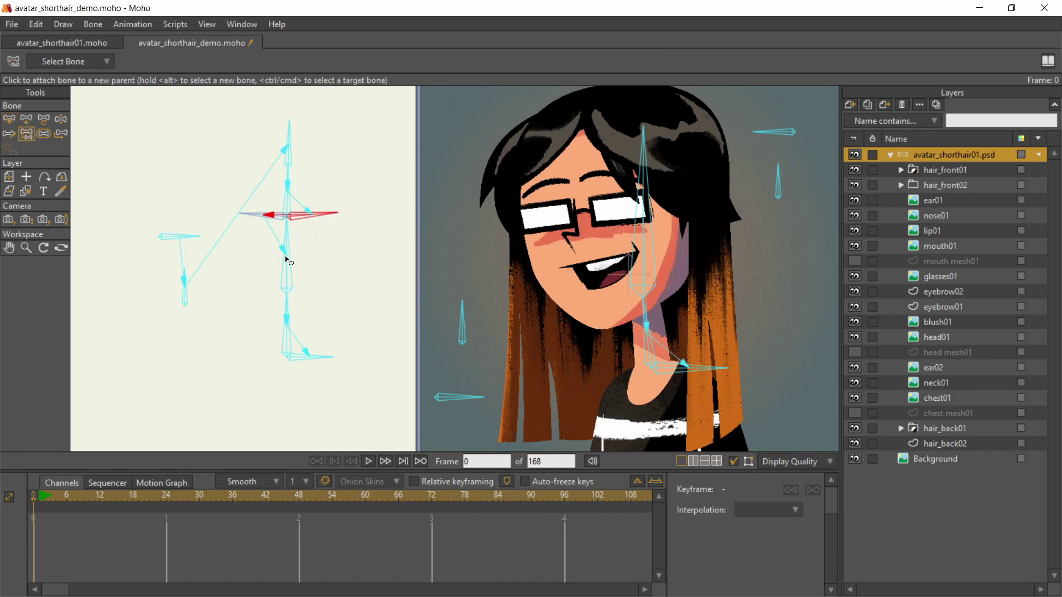
pyautogui.click(287, 260)
# Detach the separate vertical and horizontal control bones beside the practice skeleton from their parent bones.
pyautogui.keyDown('alt'); pyautogui.click(220, 277); pyautogui.keyUp('alt')
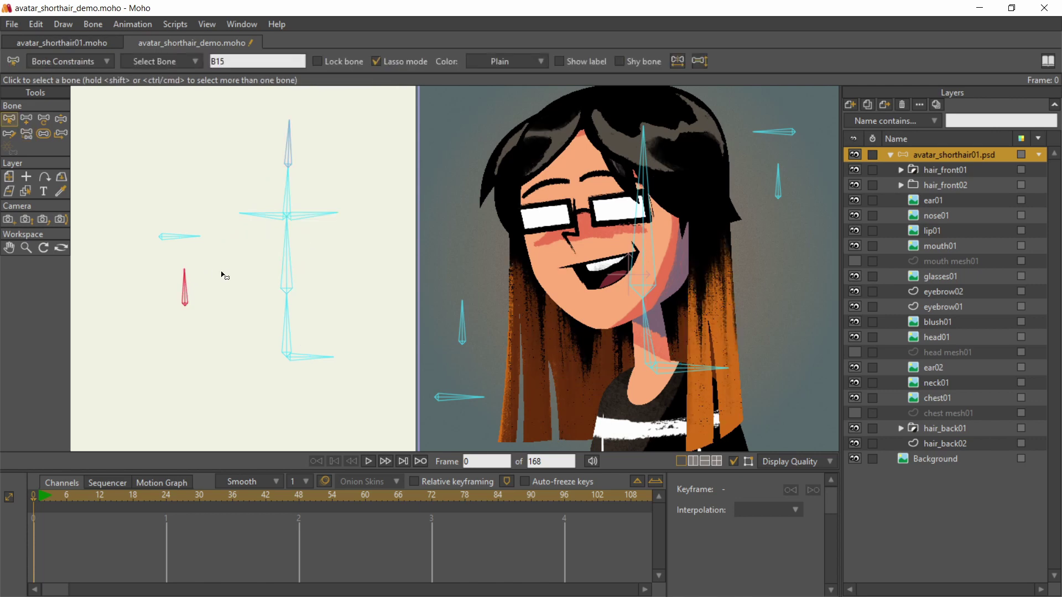
pyautogui.click(225, 273)
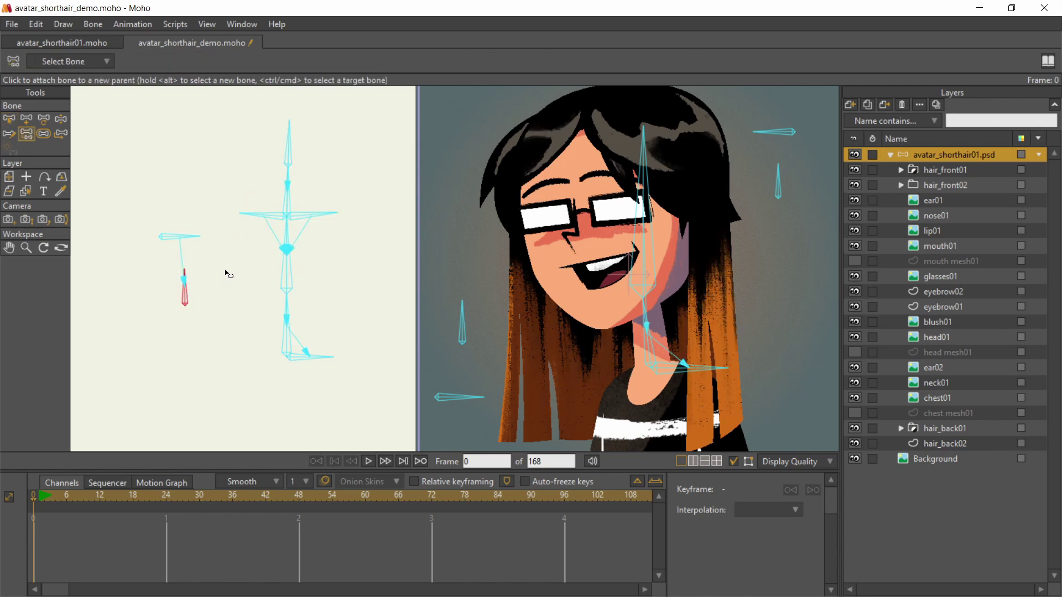
pyautogui.keyDown('alt'); pyautogui.click(186, 241); pyautogui.keyUp('alt')
pyautogui.click(219, 275)
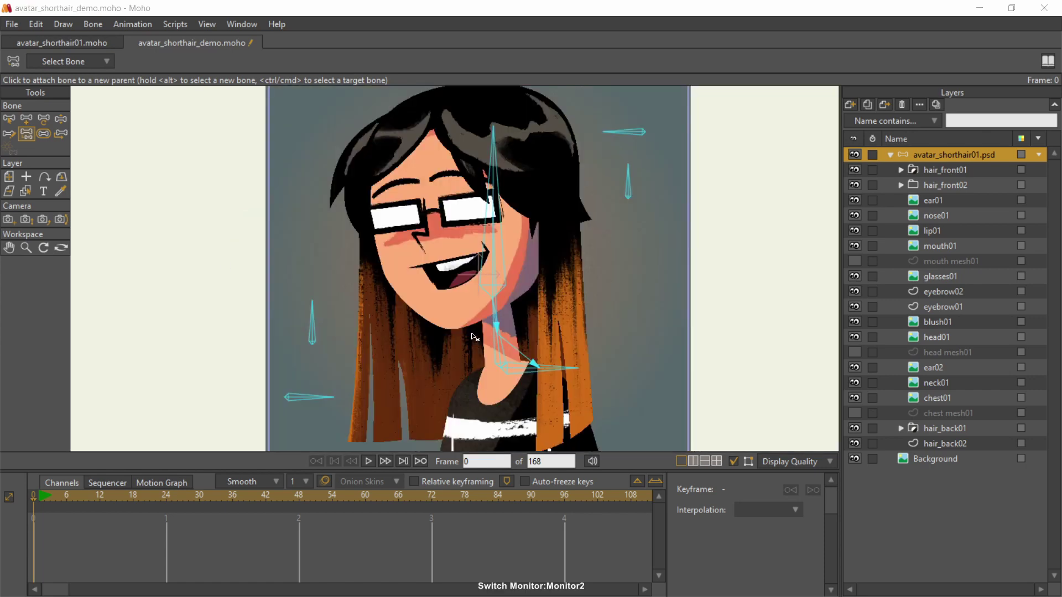
pyautogui.click(326, 335)
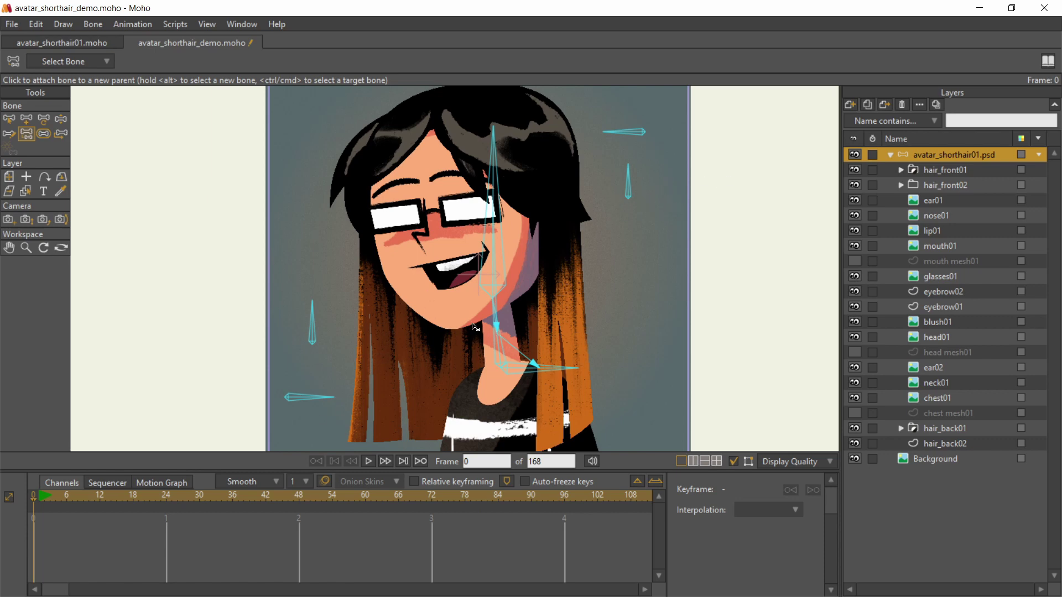
# Shift the vertical control bone beside the long hair slightly to the left with Transform Bone.
pyautogui.press('b')
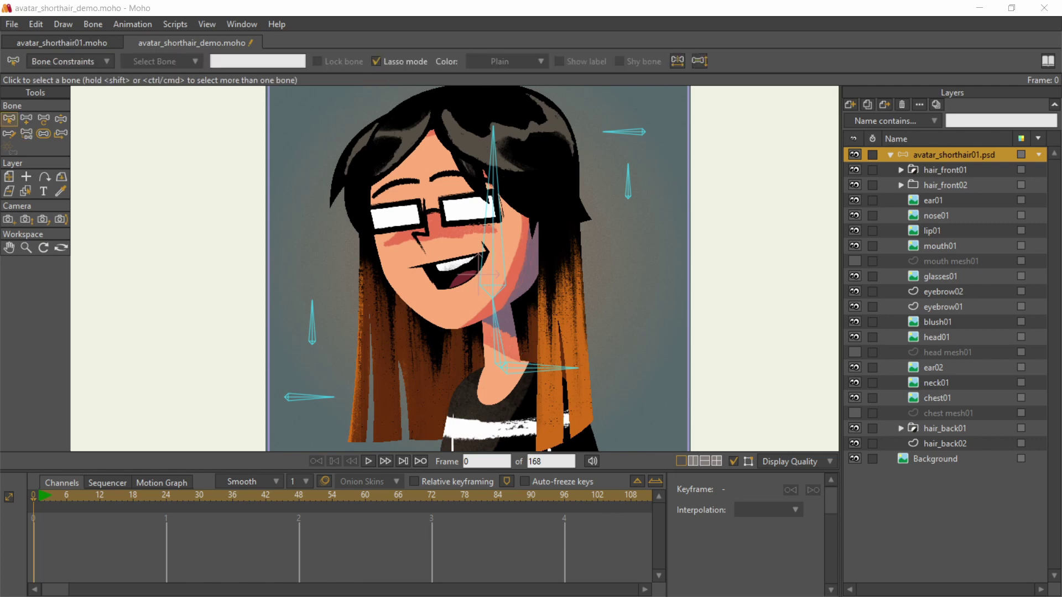
pyautogui.click(45, 119)
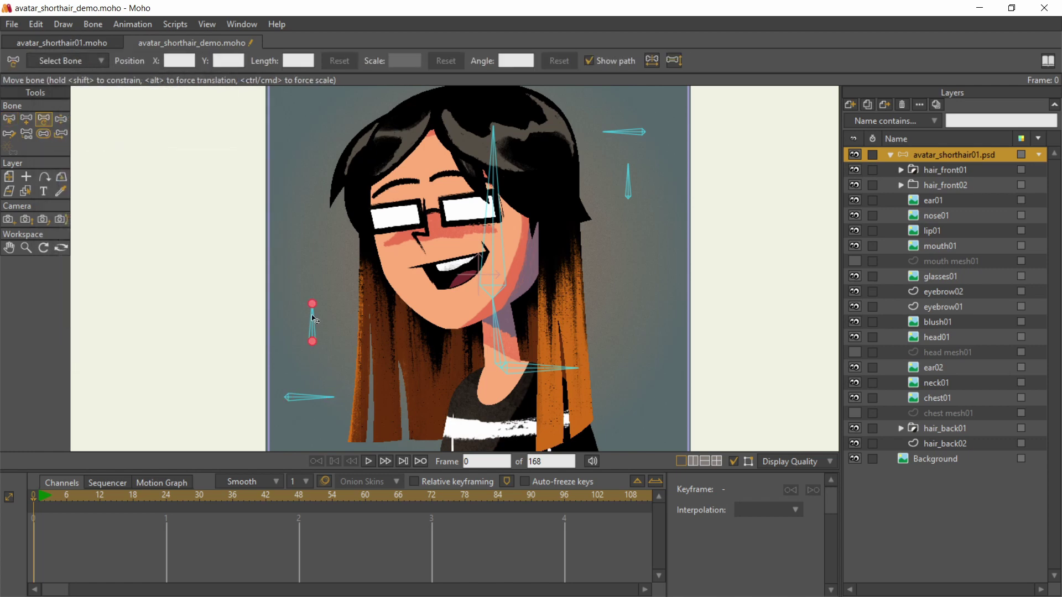
pyautogui.moveTo(313, 308); pyautogui.dragTo(308, 343)
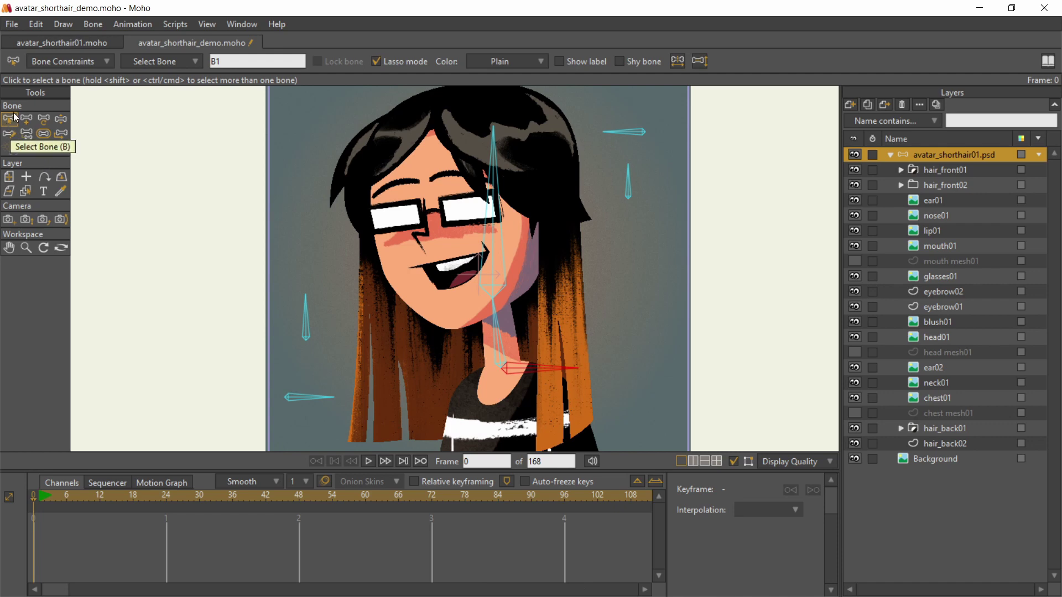
# Rename the horizontal chest bone as chest01.
pyautogui.doubleClick(216, 61)
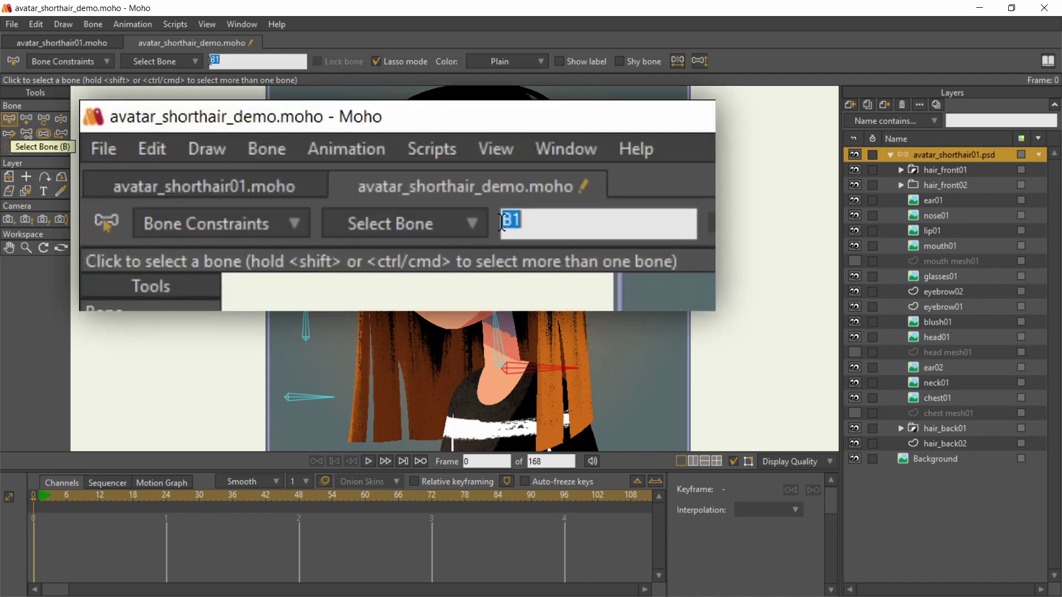
pyautogui.press('BackSpace')
pyautogui.write('chest01')
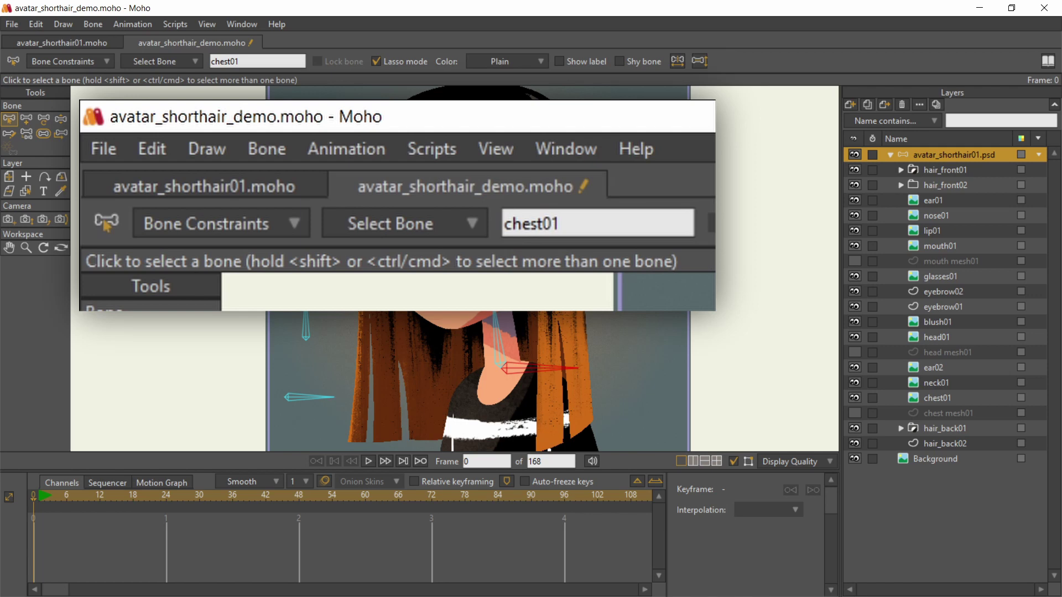
pyautogui.press('Return')
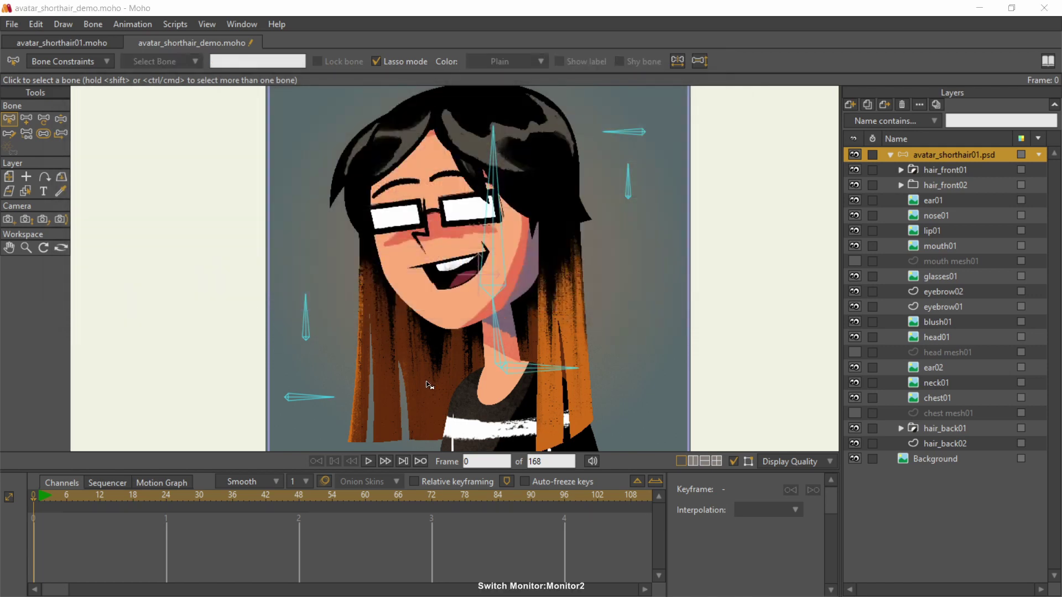
# Check the neck bone's strength and test how manipulating the bones deforms the artwork.
pyautogui.click(44, 133)
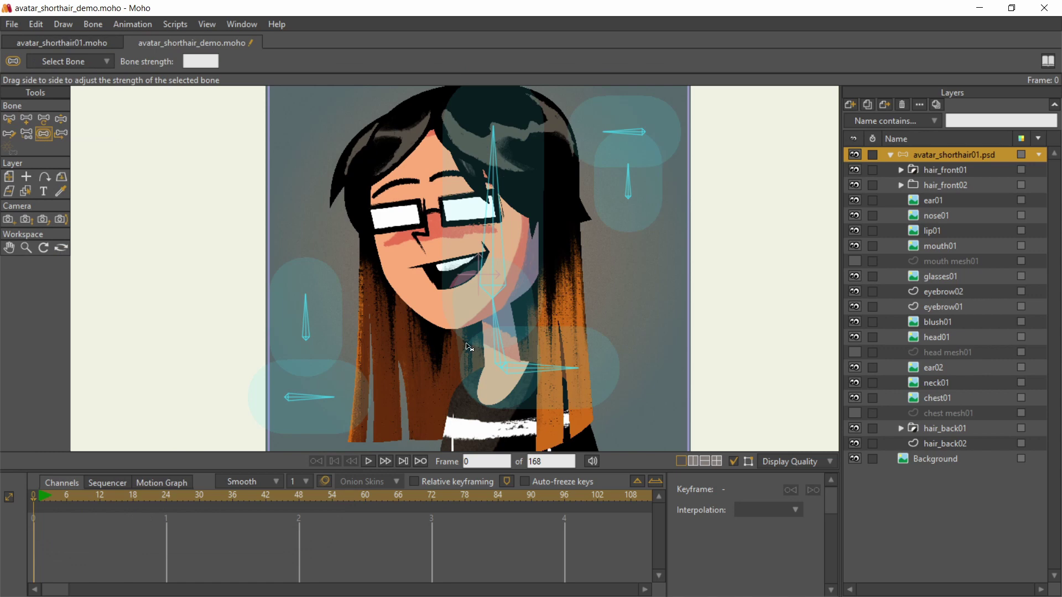
pyautogui.click(494, 328)
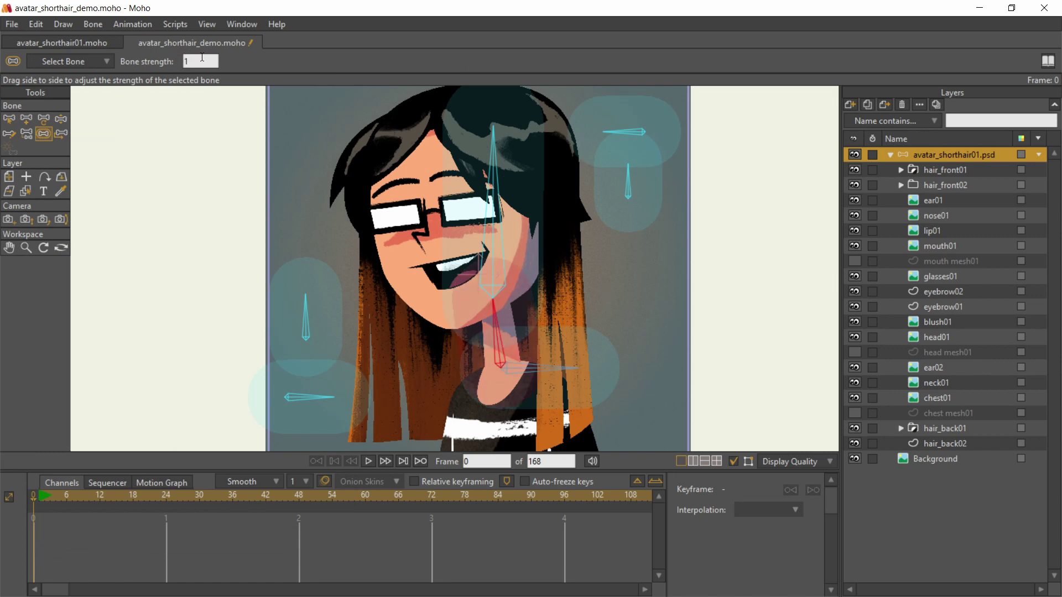
pyautogui.click(61, 119)
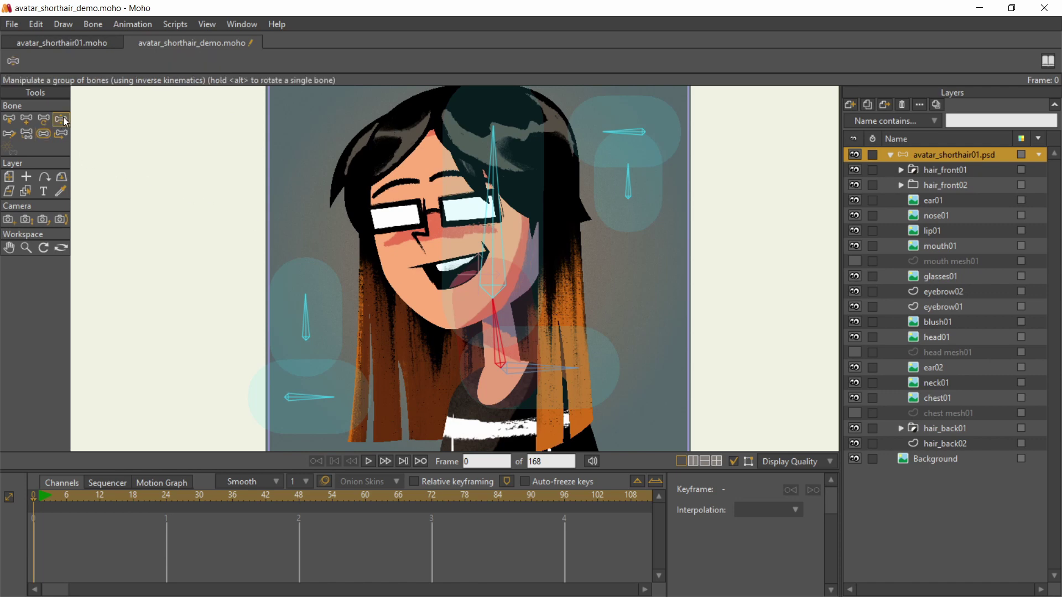
pyautogui.moveTo(501, 343); pyautogui.dragTo(557, 372)
pyautogui.press('s')
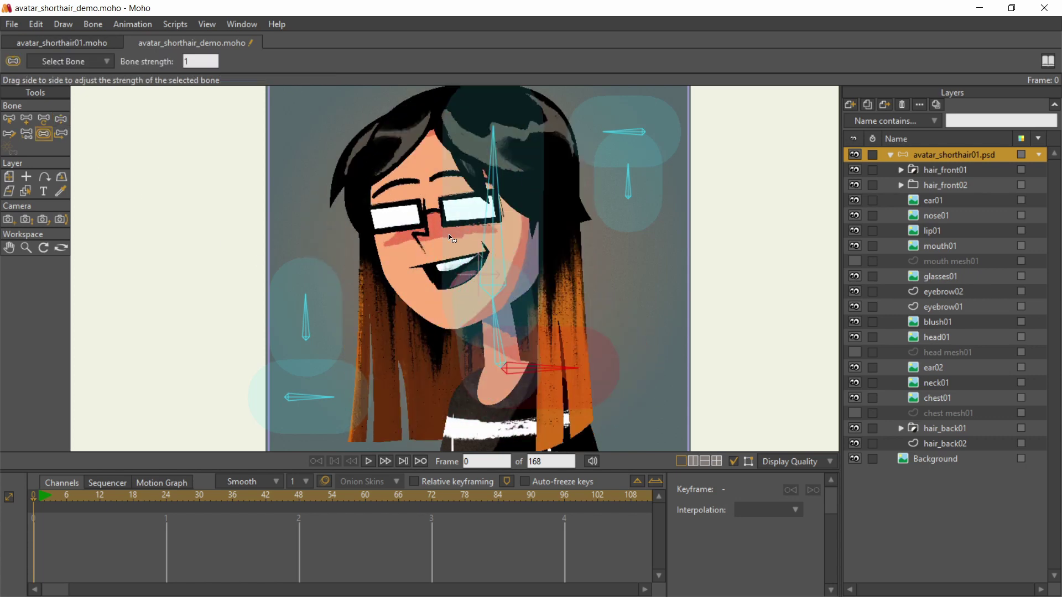
# Try resizing the head bone's area of influence by hand, and set its bone strength to 0.
pyautogui.moveTo(494, 268); pyautogui.dragTo(529, 235)
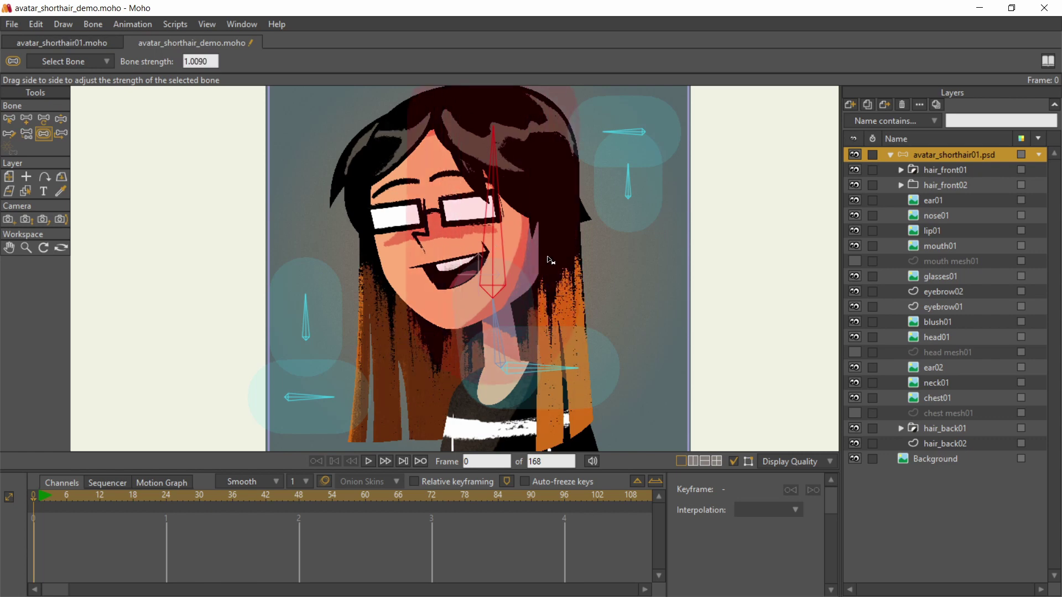
pyautogui.moveTo(472, 262)
pyautogui.mouseDown()
pyautogui.moveTo(450, 260)
pyautogui.moveTo(490, 253)
pyautogui.mouseUp()
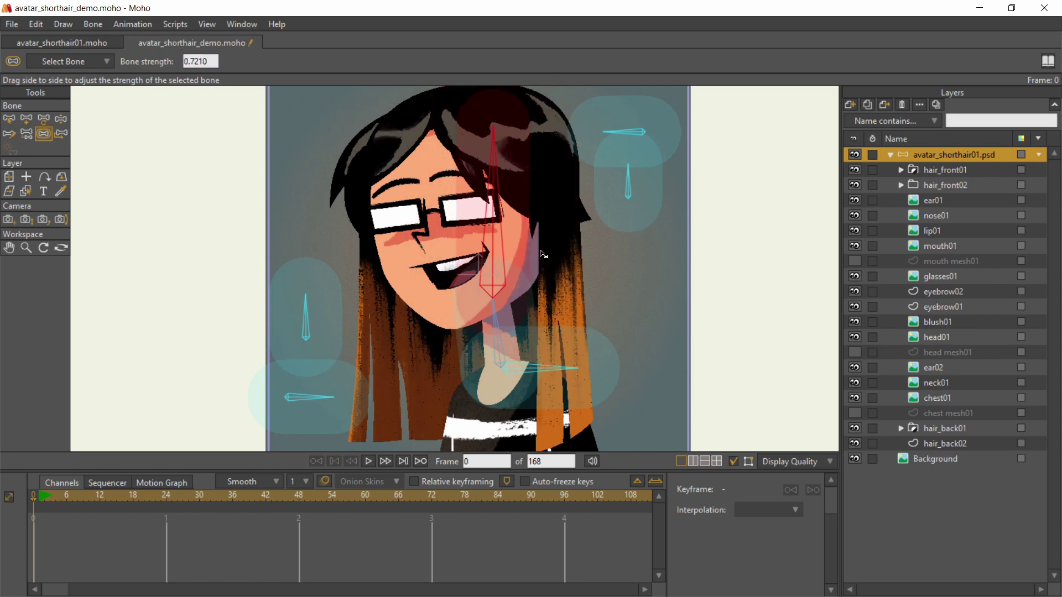
pyautogui.hotkey('ctrl', 'z')
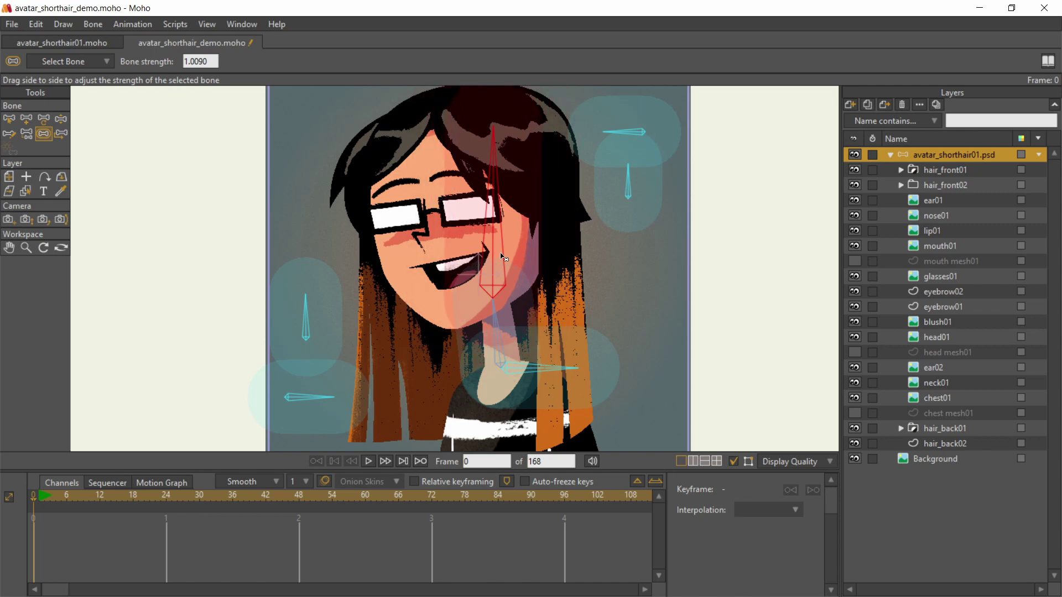
pyautogui.moveTo(501, 257); pyautogui.dragTo(489, 255)
pyautogui.moveTo(210, 61); pyautogui.dragTo(190, 59)
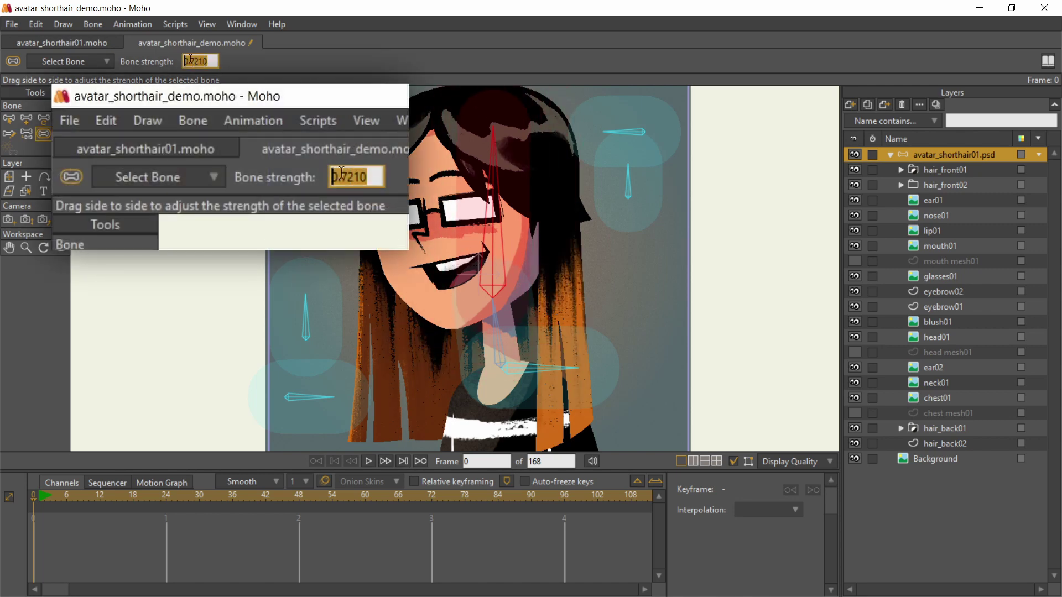
pyautogui.write('0')
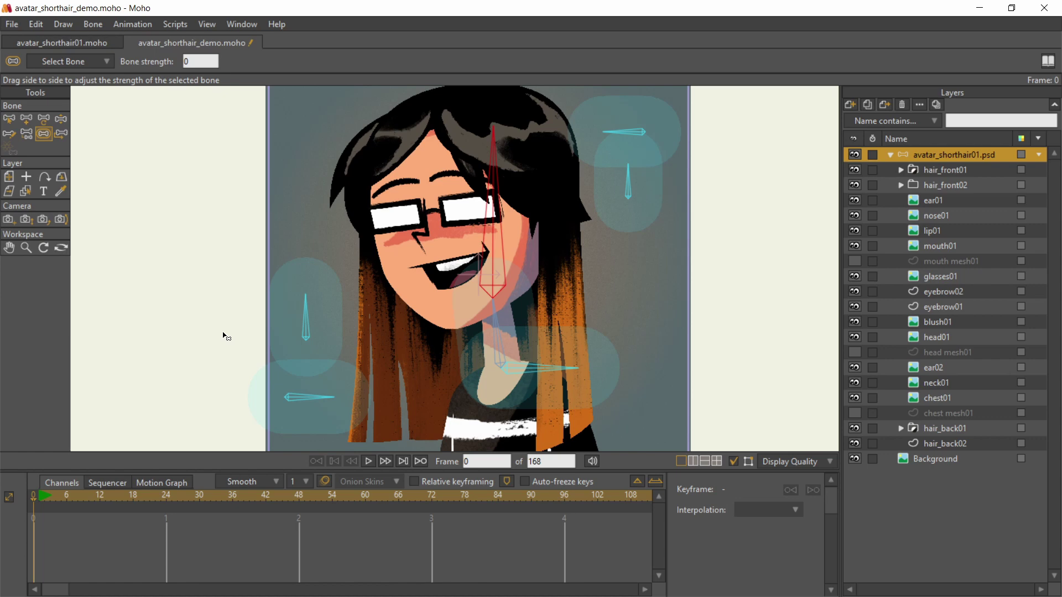
# Set the strength of all bones to 0 and test the result by manipulating the neck and head bones.
pyautogui.click(13, 115)
pyautogui.moveTo(671, 155)
pyautogui.mouseDown()
pyautogui.moveTo(232, 294)
pyautogui.moveTo(415, 444)
pyautogui.moveTo(690, 250)
pyautogui.mouseUp()
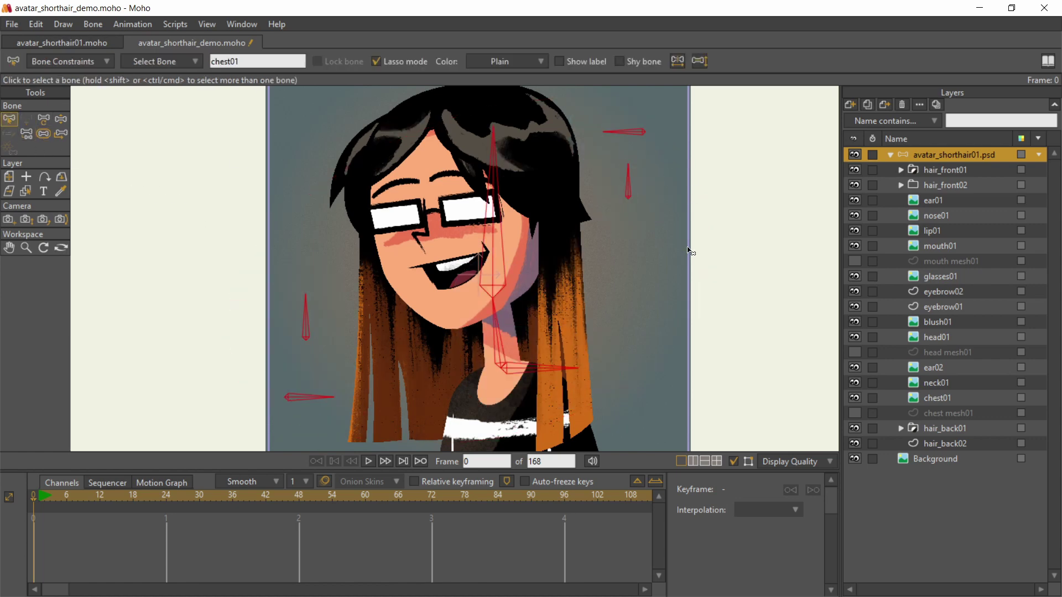
pyautogui.click(43, 133)
pyautogui.click(185, 65)
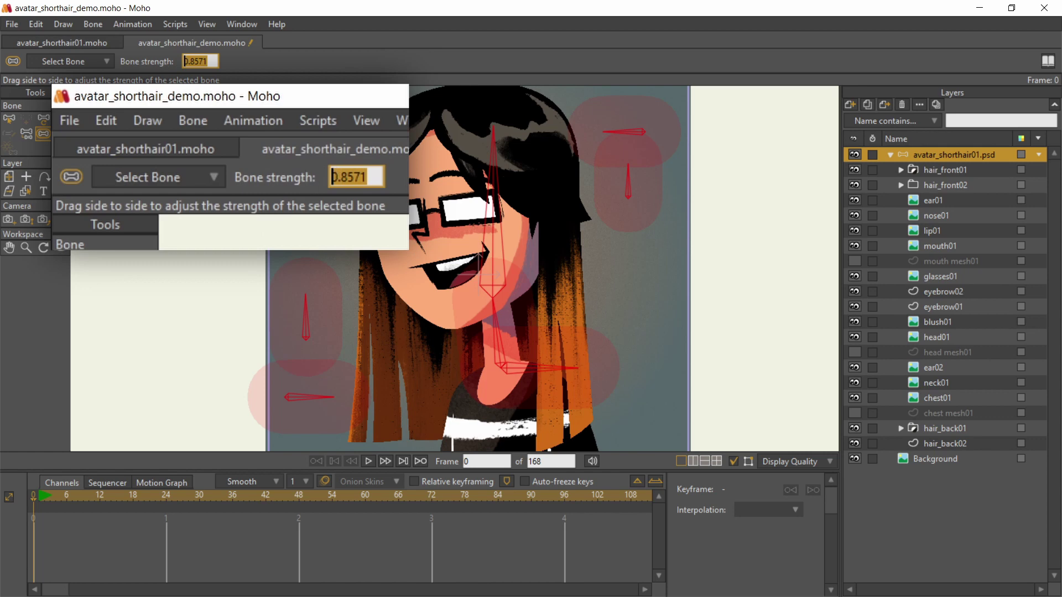
pyautogui.write('0')
pyautogui.press('Return')
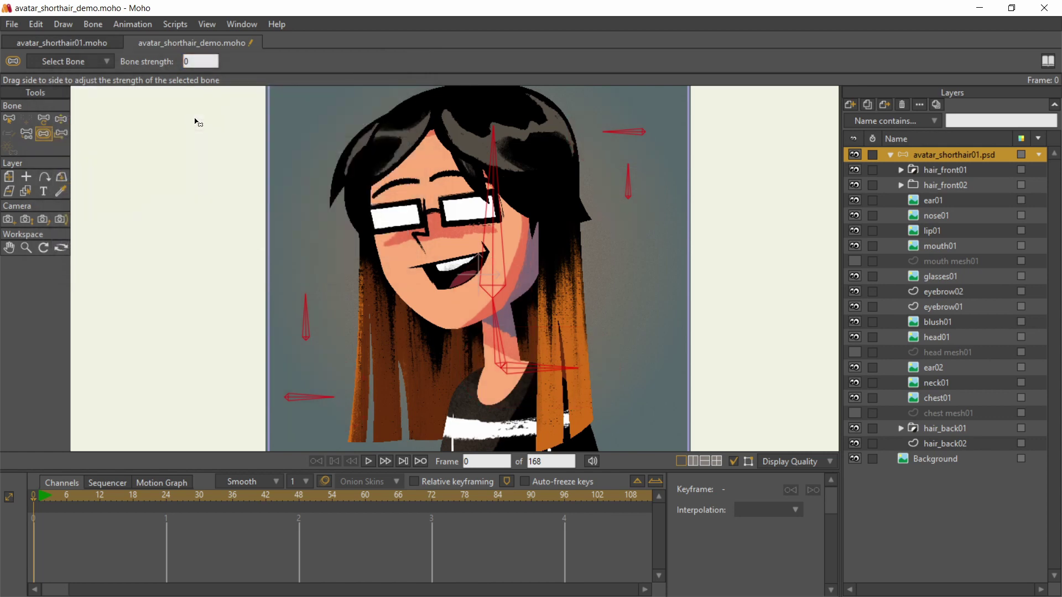
pyautogui.click(60, 119)
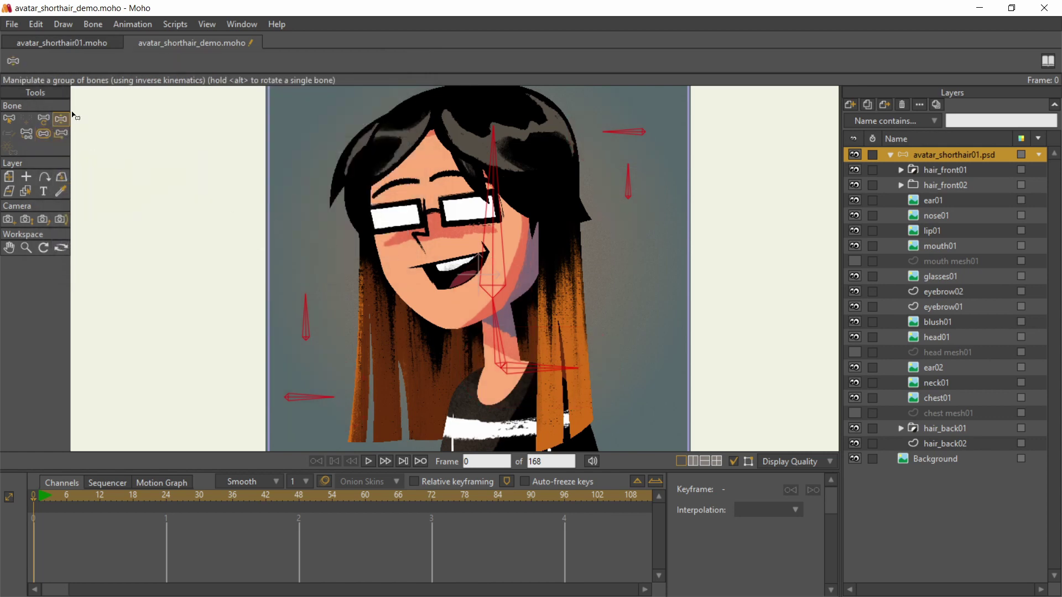
pyautogui.moveTo(493, 299); pyautogui.dragTo(556, 311)
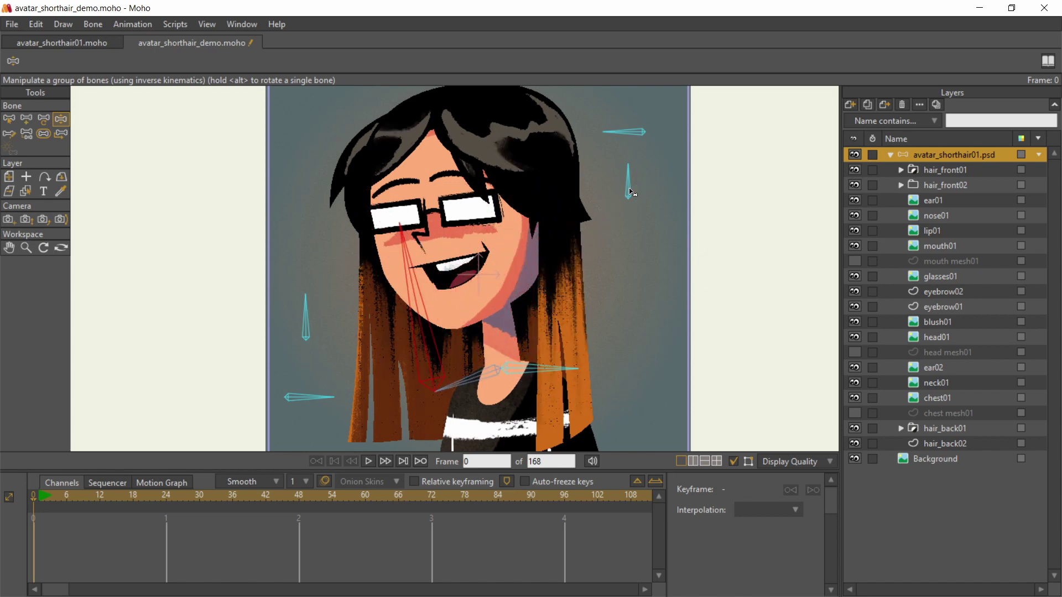
# Bind the layers from hair_front01 through ear02, plus hair_back01 and hair_back02, to the head bone.
pyautogui.click(945, 169)
pyautogui.keyDown('shift'); pyautogui.click(960, 367); pyautogui.keyUp('shift')
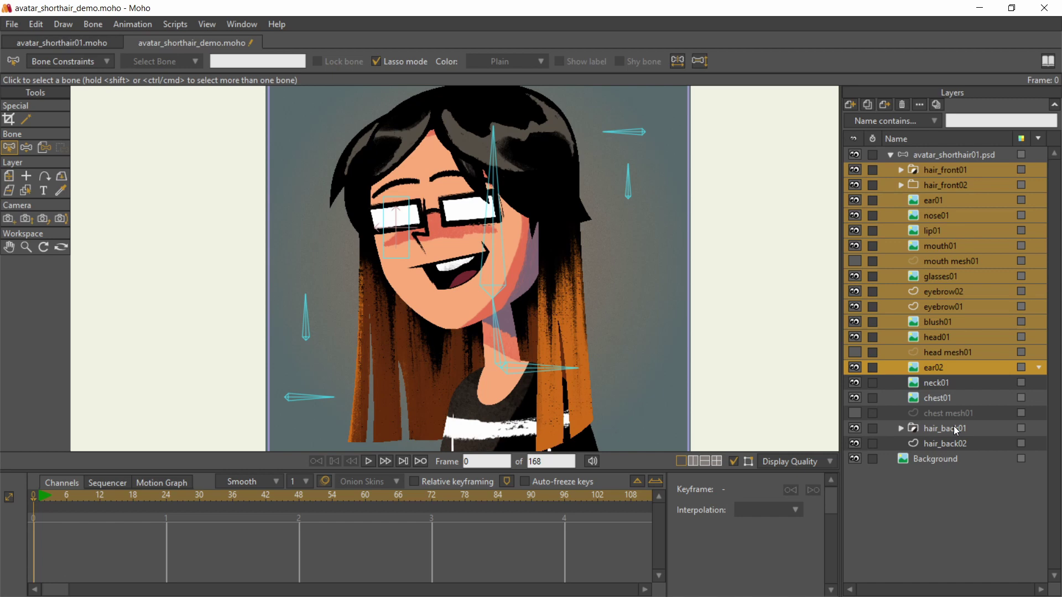
pyautogui.keyDown('ctrl'); pyautogui.click(956, 431); pyautogui.keyUp('ctrl')
pyautogui.keyDown('ctrl'); pyautogui.click(946, 444); pyautogui.keyUp('ctrl')
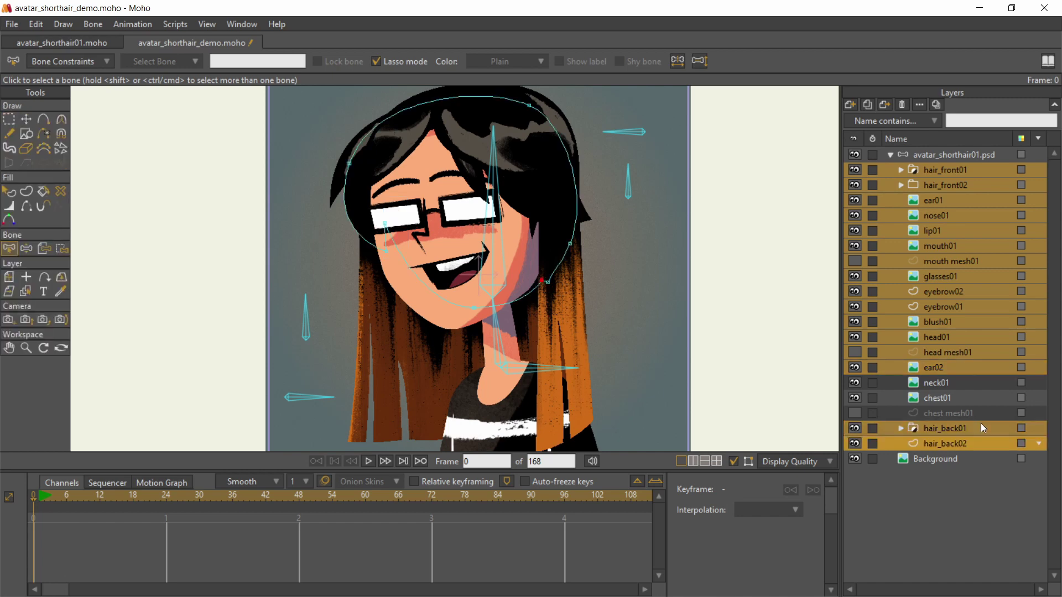
pyautogui.click(44, 249)
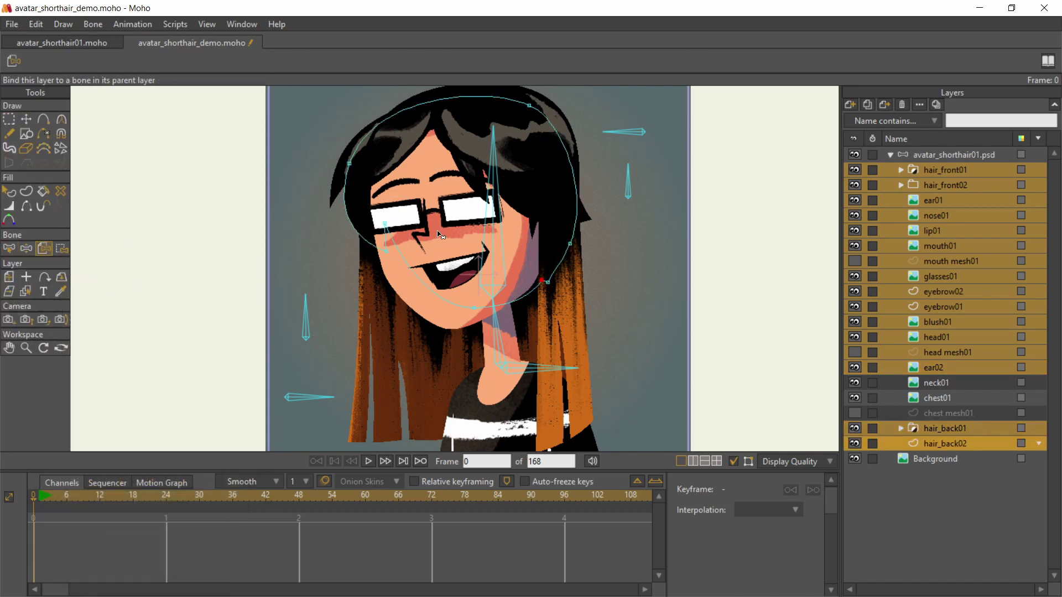
pyautogui.click(494, 238)
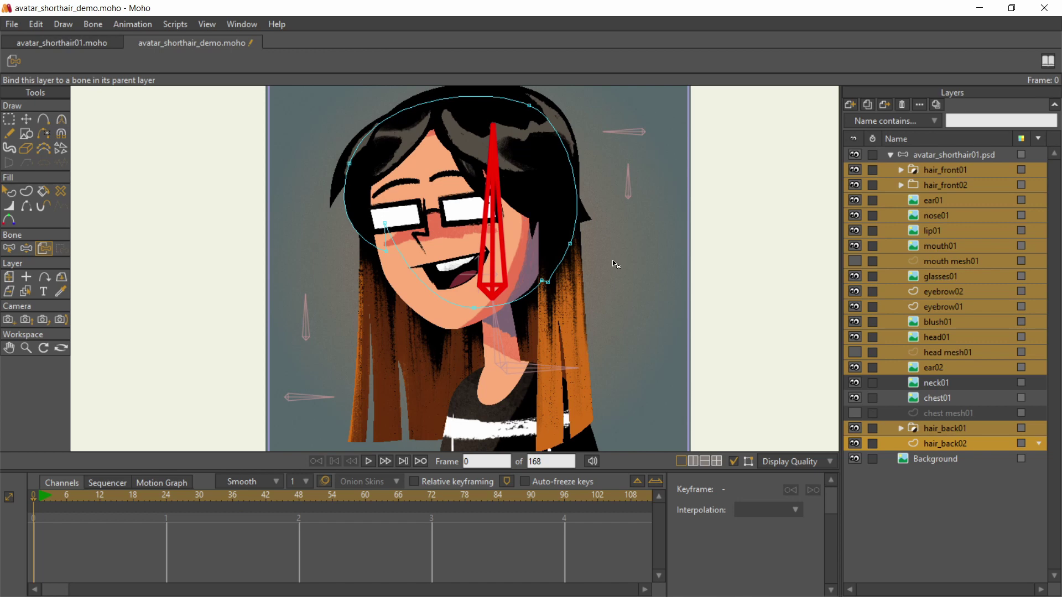
# Bind the neck01 layer to the neck bone and the chest01 layer to the chest bone.
pyautogui.click(935, 384)
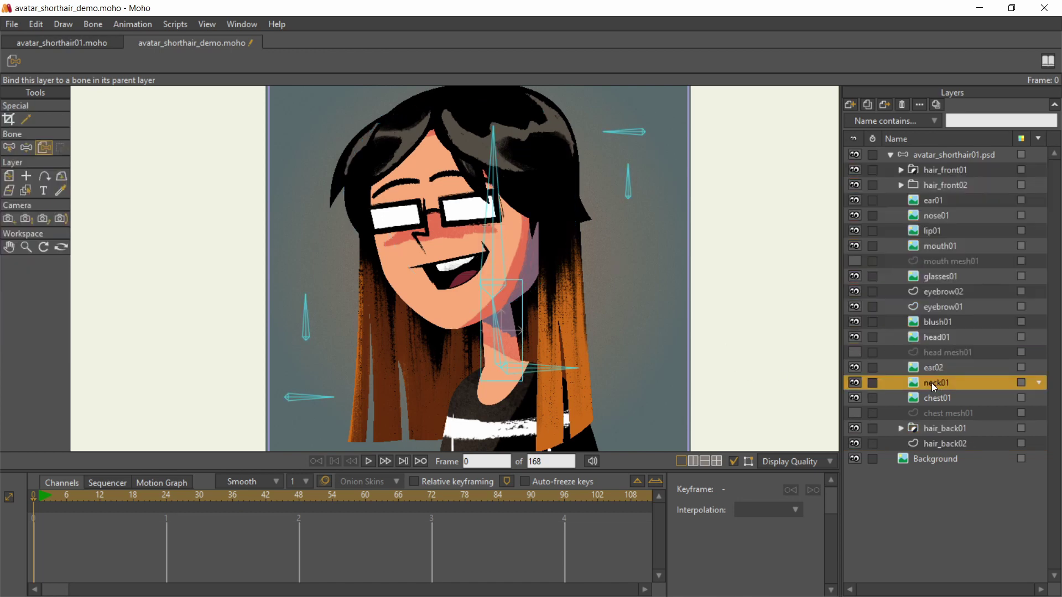
pyautogui.click(499, 327)
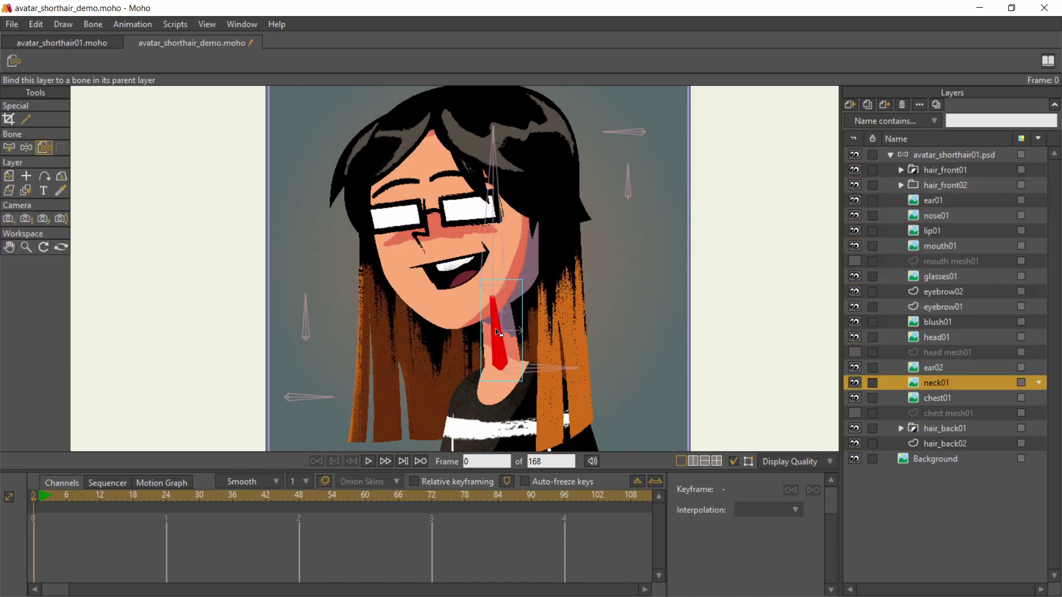
pyautogui.click(940, 398)
pyautogui.click(531, 368)
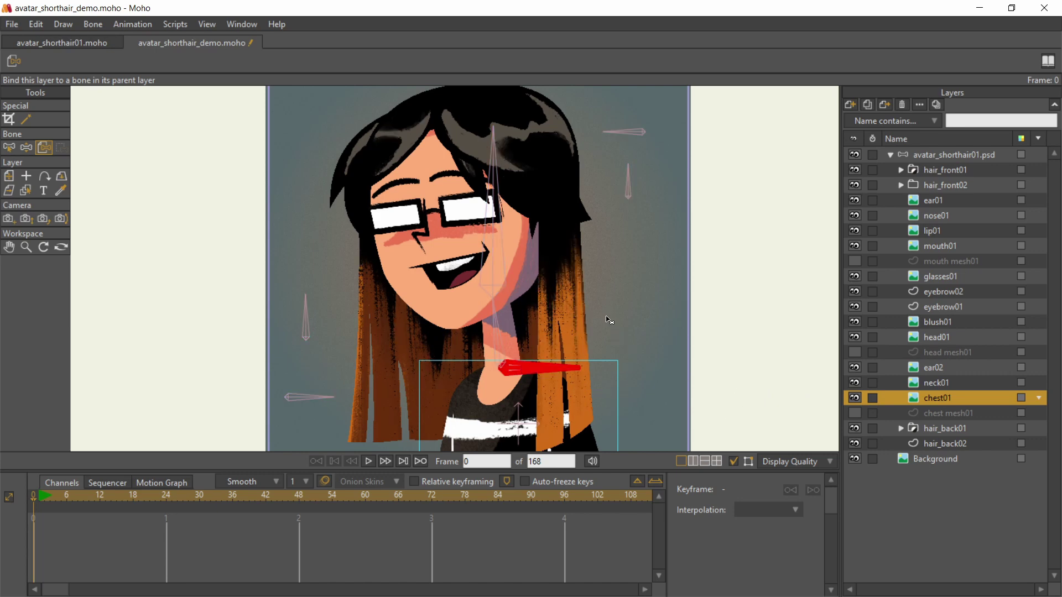
# Test the layer bindings by manipulating the head bone on the avatar_shorthair01.psd bone layer.
pyautogui.click(26, 149)
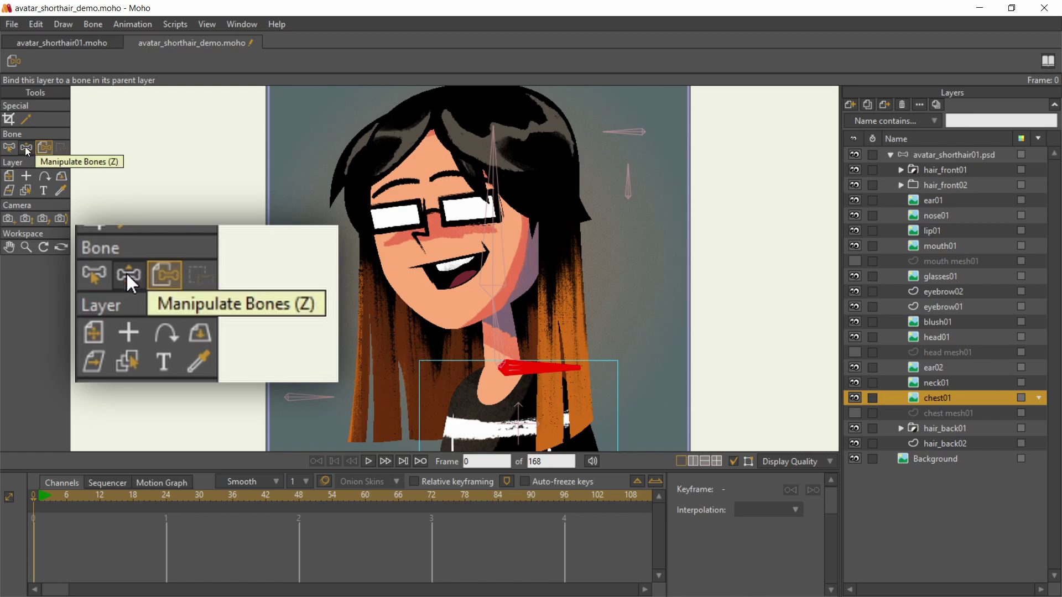
pyautogui.click(915, 154)
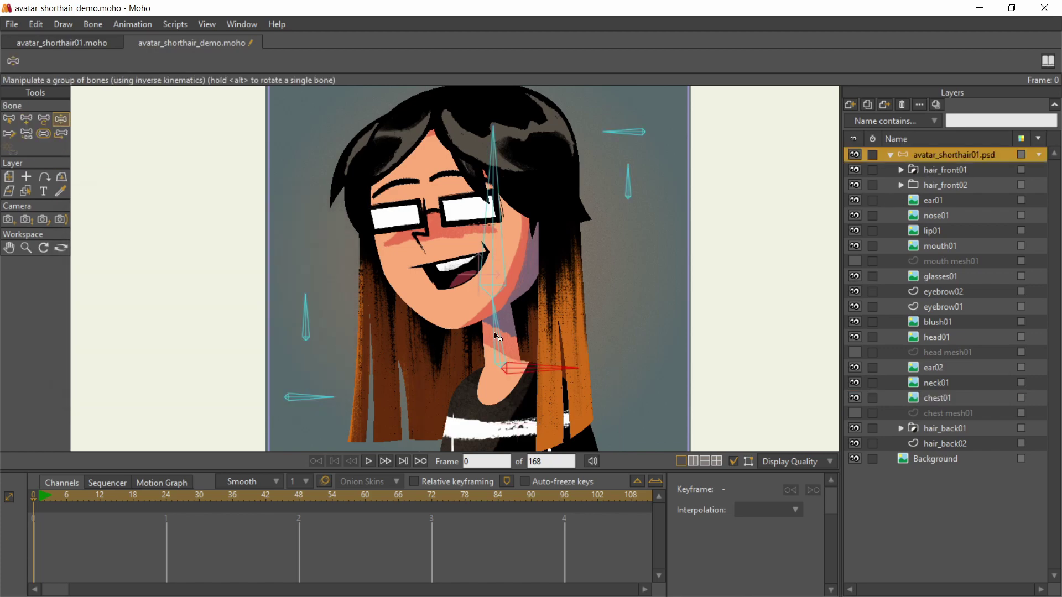
pyautogui.moveTo(492, 194); pyautogui.dragTo(410, 290)
pyautogui.press('b')
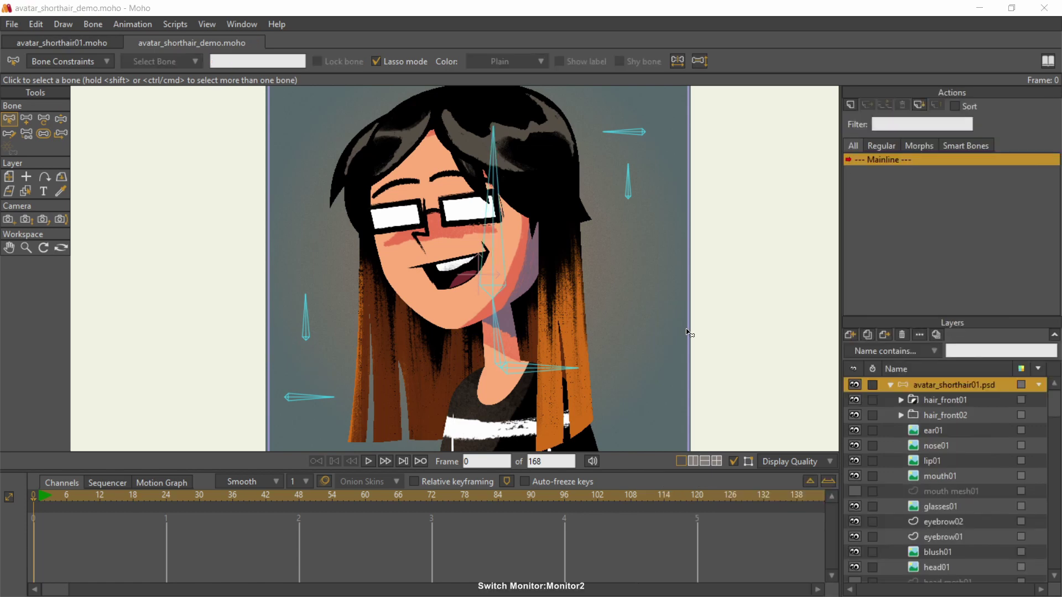
# Make a smart bone dial from the U/D face bone with angles -90 to 90, 60 frames and separate positive and negative actions.
pyautogui.click(639, 134)
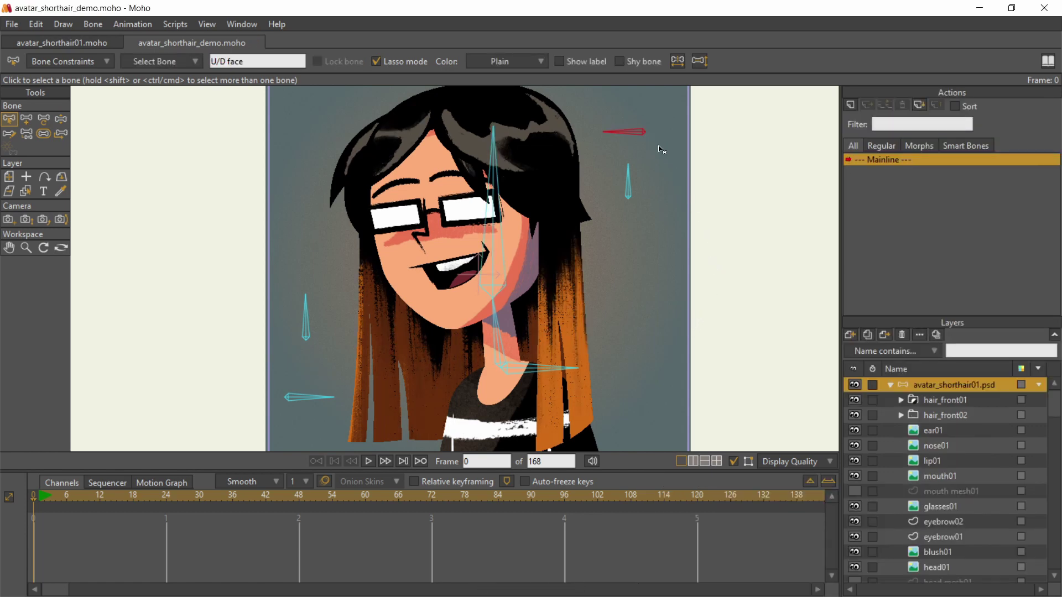
pyautogui.click(95, 24)
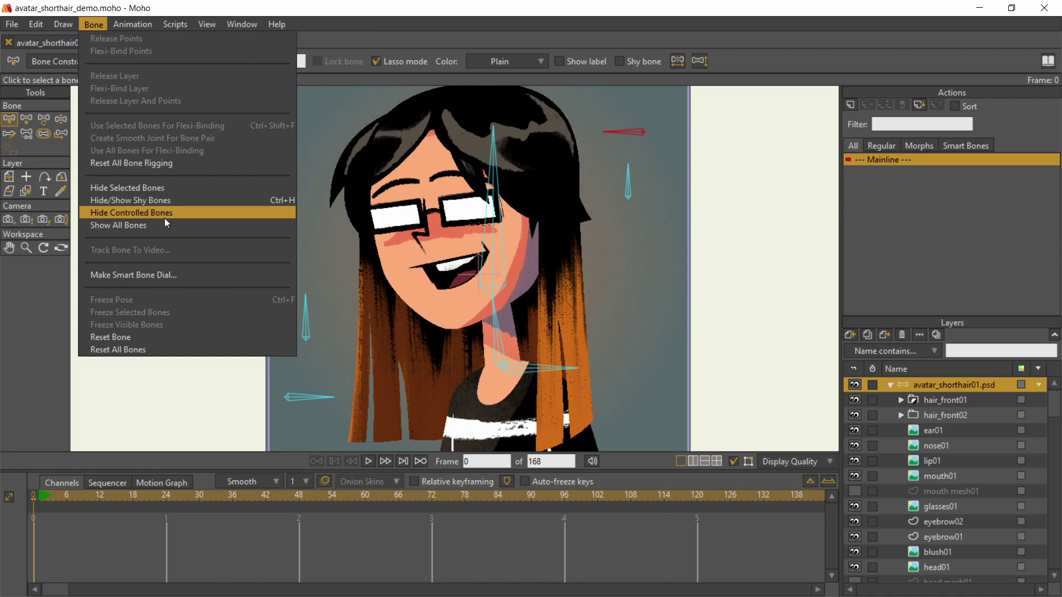
pyautogui.click(141, 275)
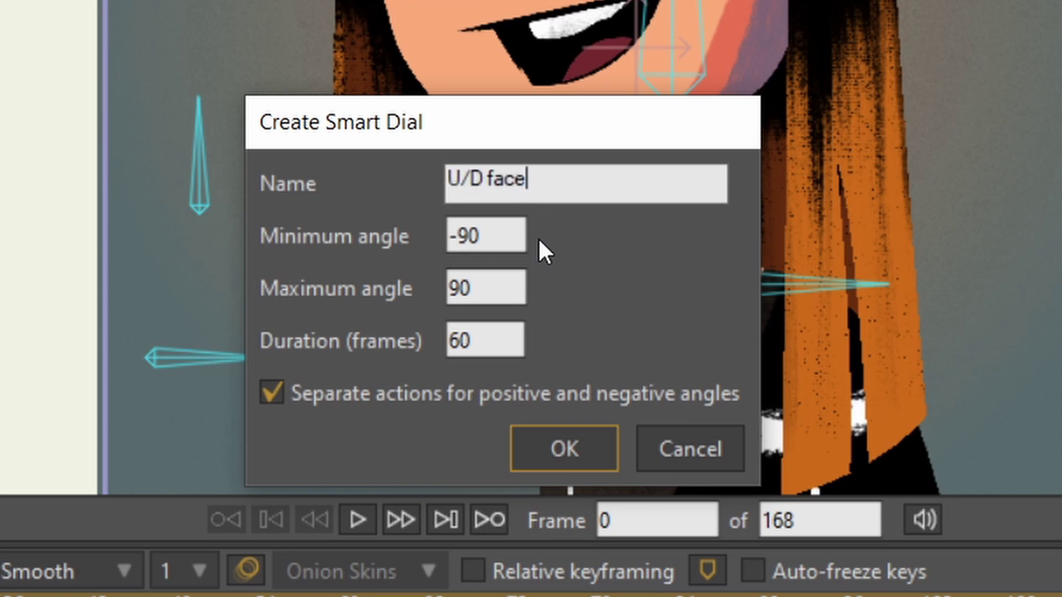
pyautogui.click(495, 239)
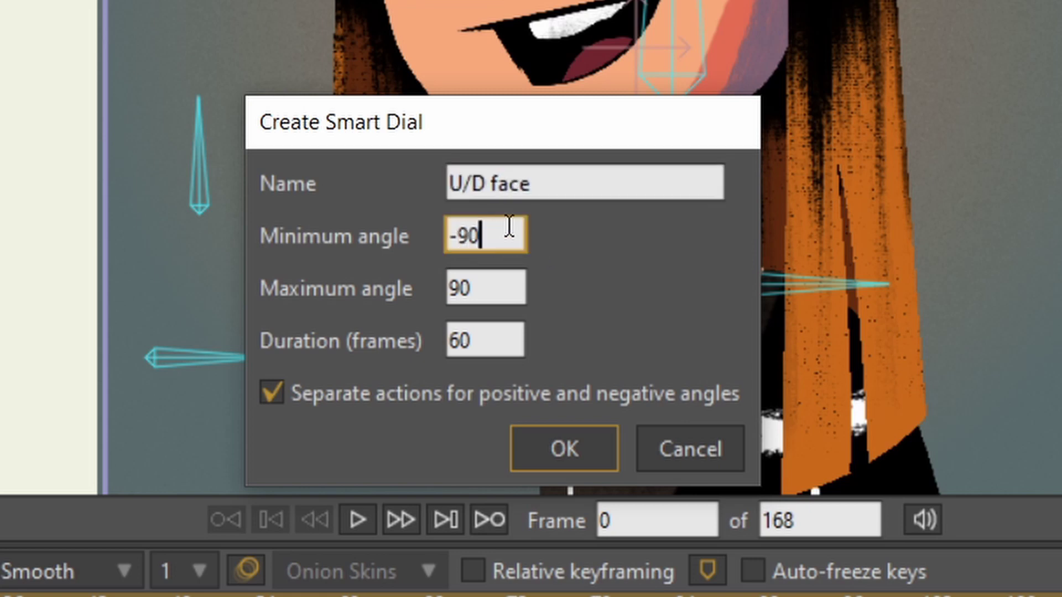
pyautogui.click(481, 289)
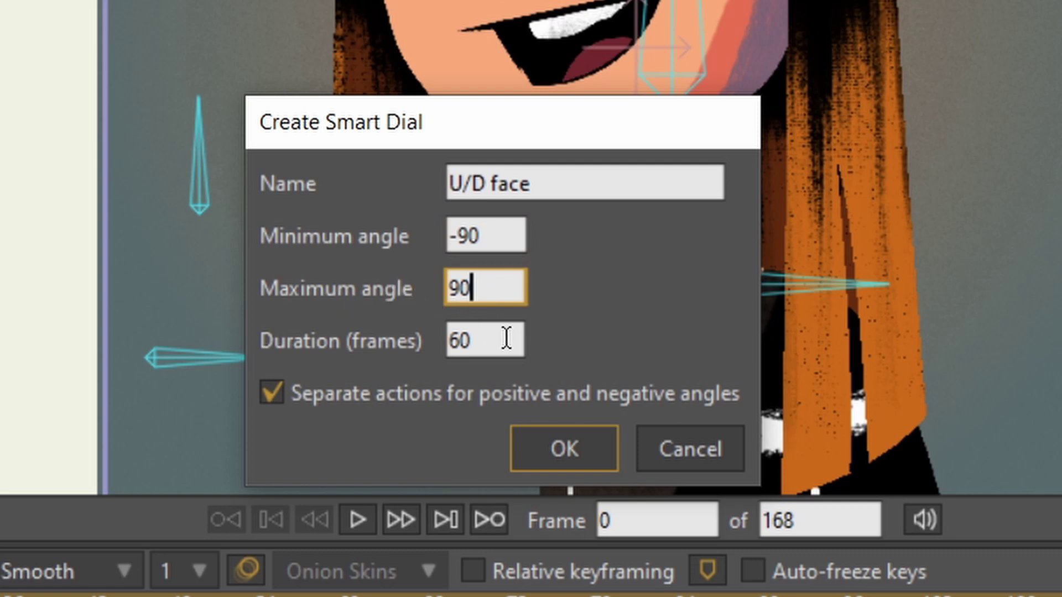
pyautogui.moveTo(498, 342); pyautogui.dragTo(447, 341)
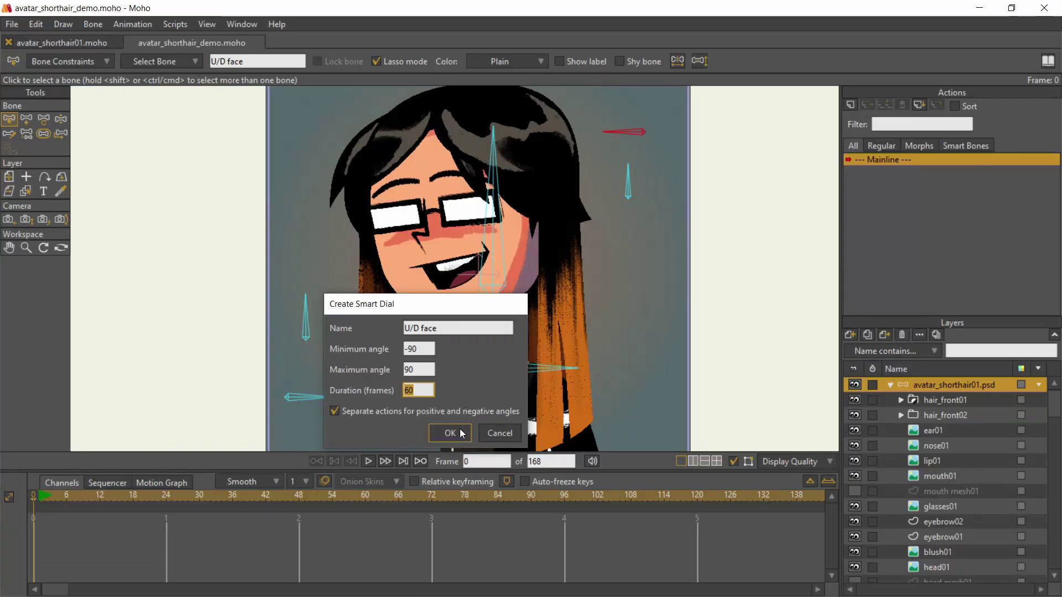
pyautogui.click(460, 433)
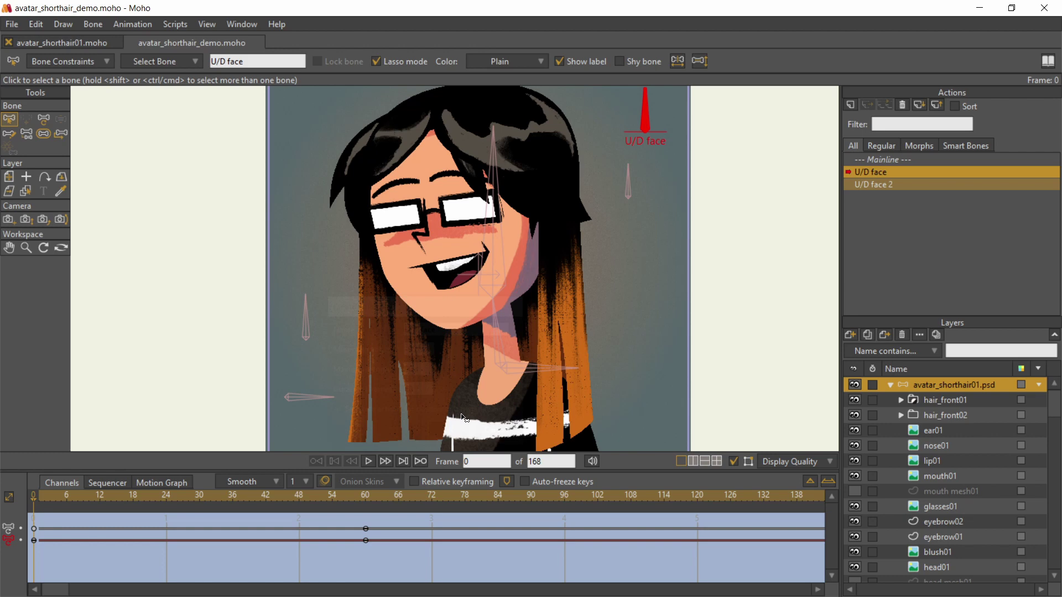
# Limit the U/D face bone with angle constraints of -60 and 60 degrees, and test its rotation range.
pyautogui.moveTo(644, 116)
pyautogui.mouseDown()
pyautogui.moveTo(620, 126)
pyautogui.moveTo(658, 120)
pyautogui.mouseUp()
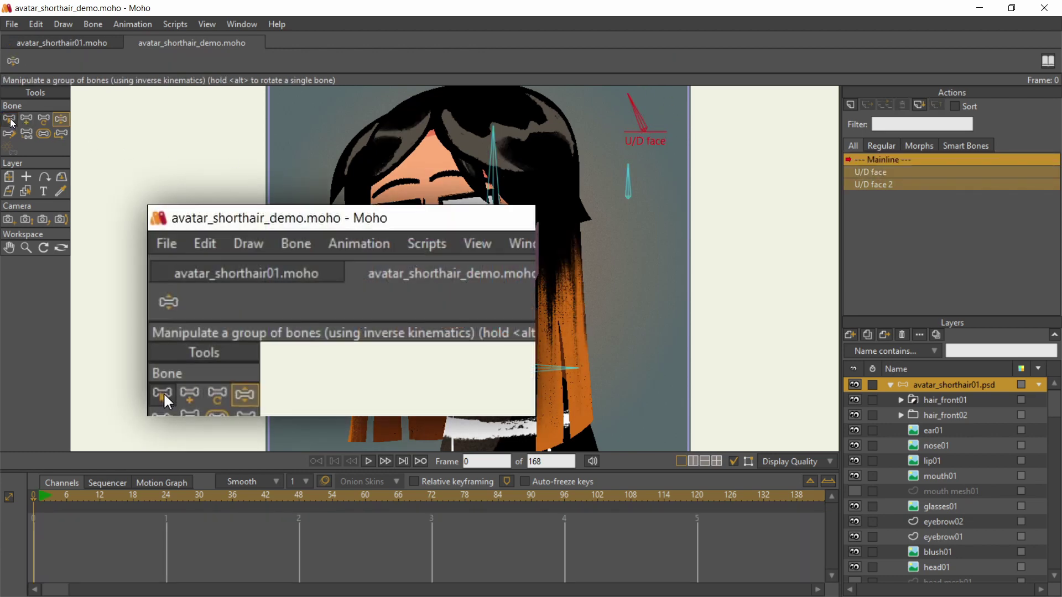
pyautogui.click(14, 117)
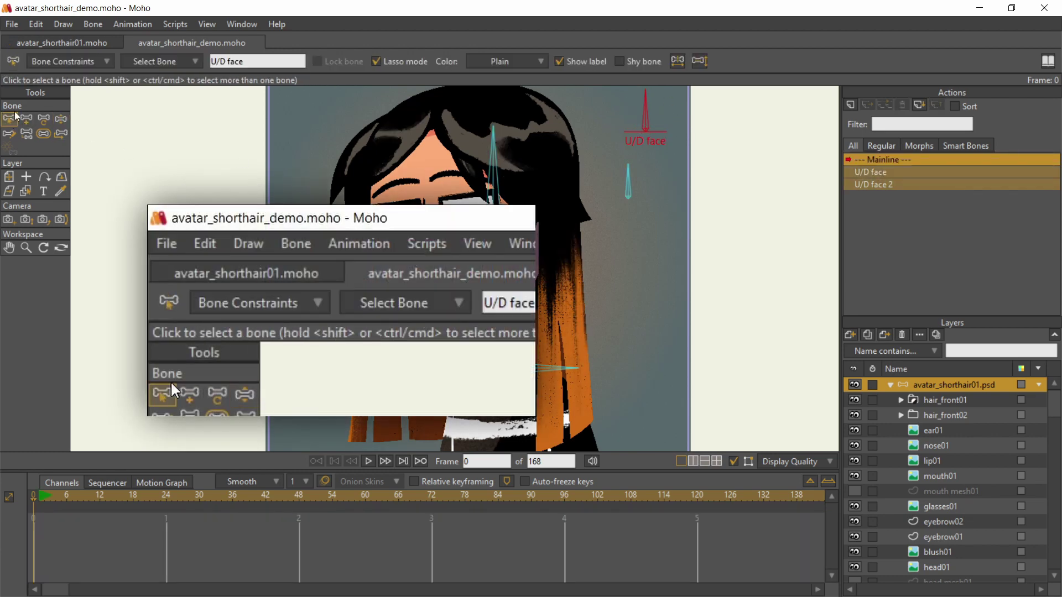
pyautogui.click(105, 62)
pyautogui.click(120, 96)
pyautogui.press('BackSpace')
pyautogui.press('Delete')
pyautogui.write('60')
pyautogui.click(167, 96)
pyautogui.press('BackSpace')
pyautogui.press('Delete')
pyautogui.write('60')
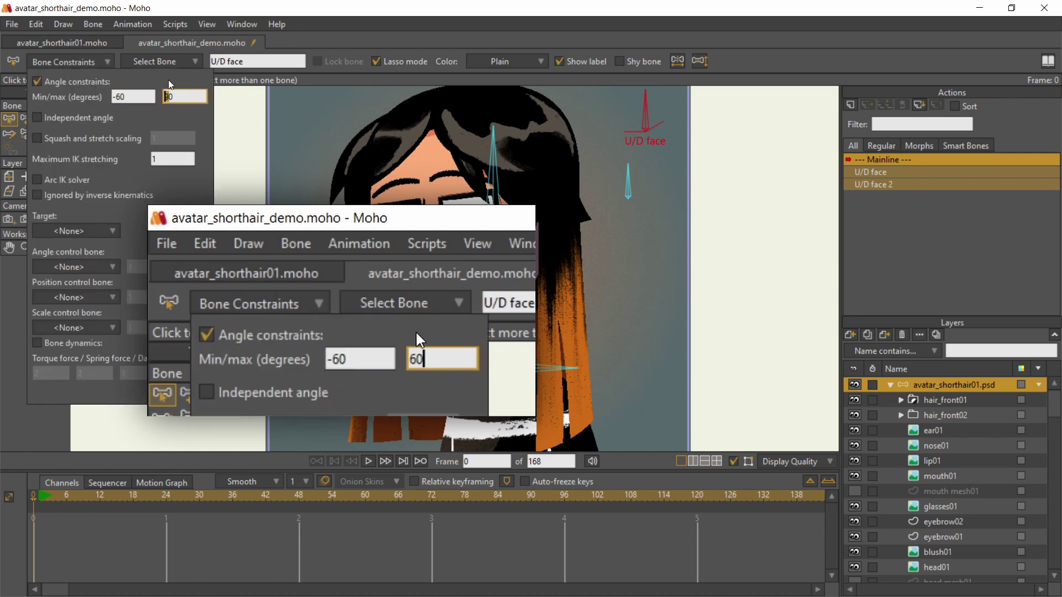
pyautogui.click(60, 119)
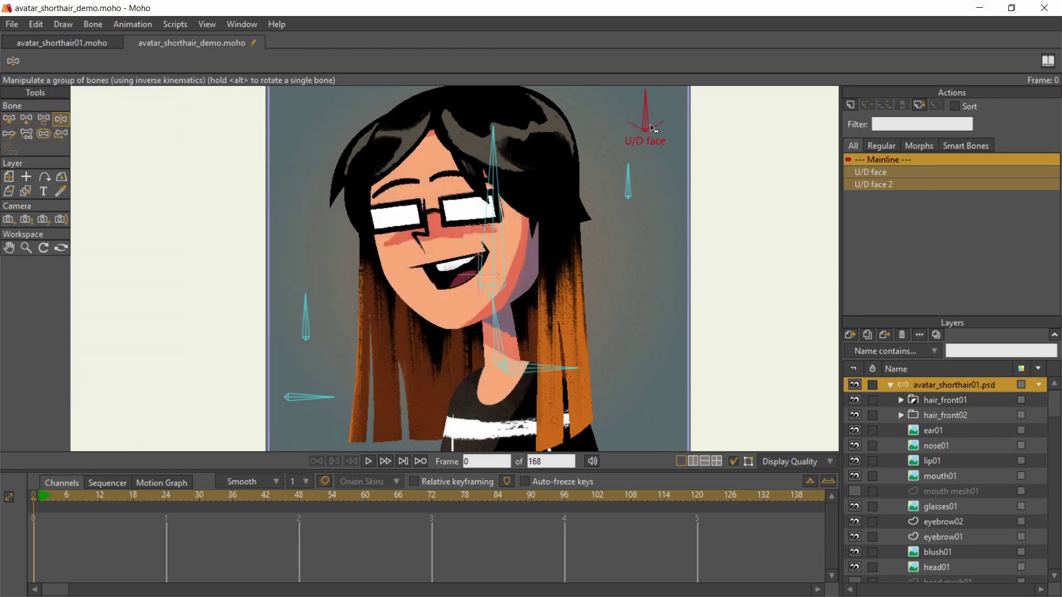
pyautogui.moveTo(646, 121); pyautogui.dragTo(614, 113)
# Open the U/D face action for editing at frame 60 and try moving its end keyframes to other frames.
pyautogui.click(882, 173)
pyautogui.doubleClick(885, 171)
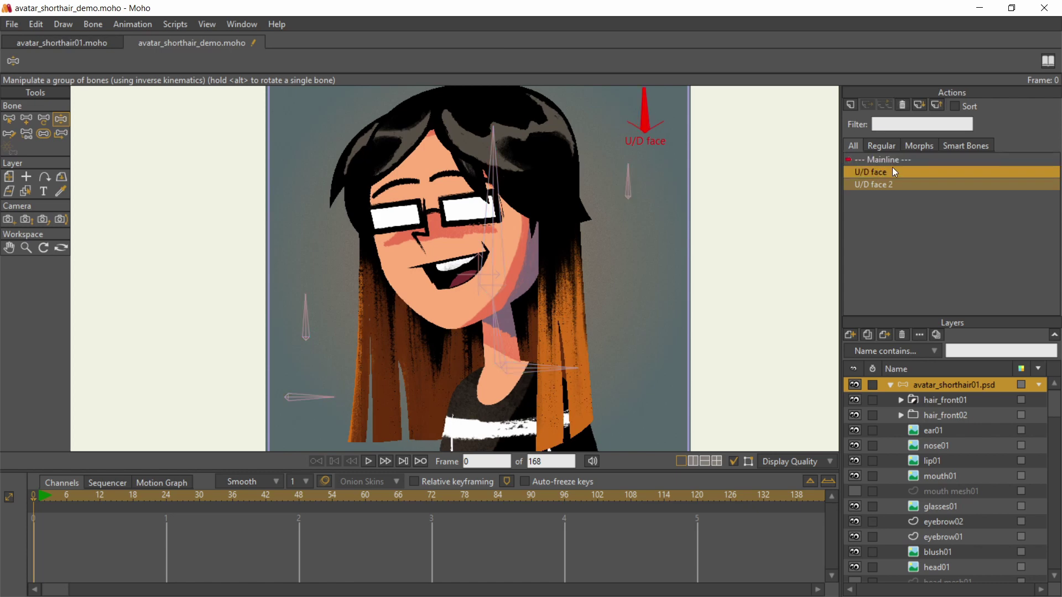
pyautogui.moveTo(41, 499); pyautogui.dragTo(500, 541)
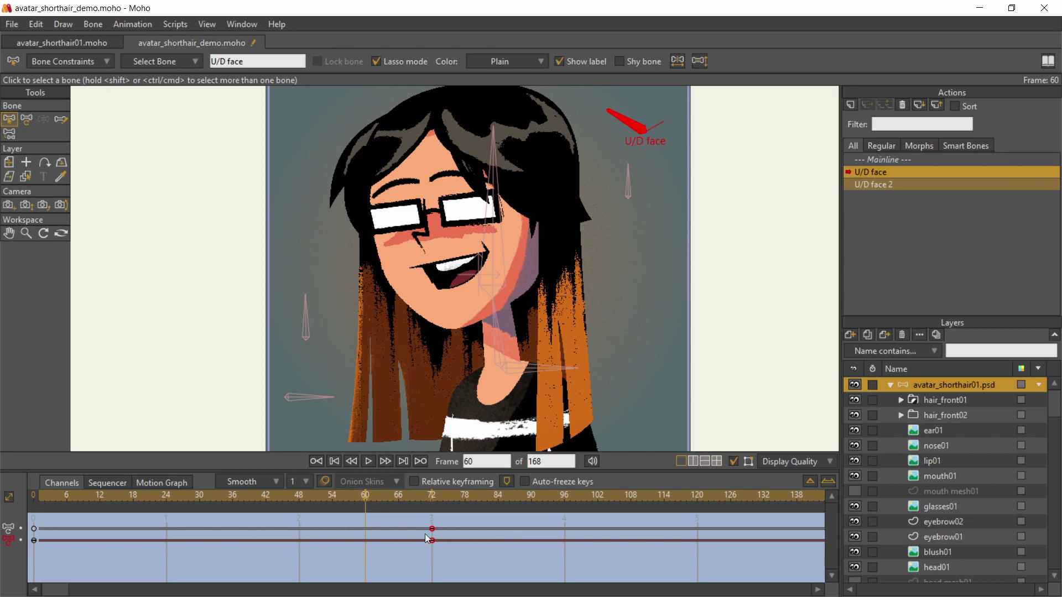
pyautogui.hotkey('ctrl', 'z')
pyautogui.moveTo(367, 503); pyautogui.dragTo(563, 532)
pyautogui.hotkey('ctrl', 'z')
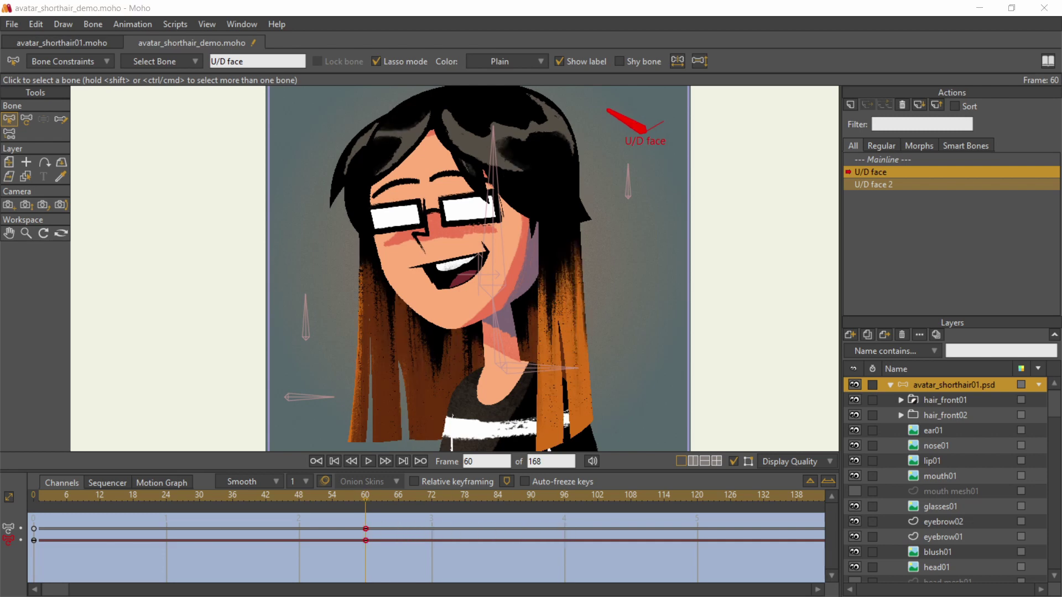
# Move the glasses01 and mouth01 layers upward at frame 60 of the U/D face action and scrub to check the pose.
pyautogui.click(952, 507)
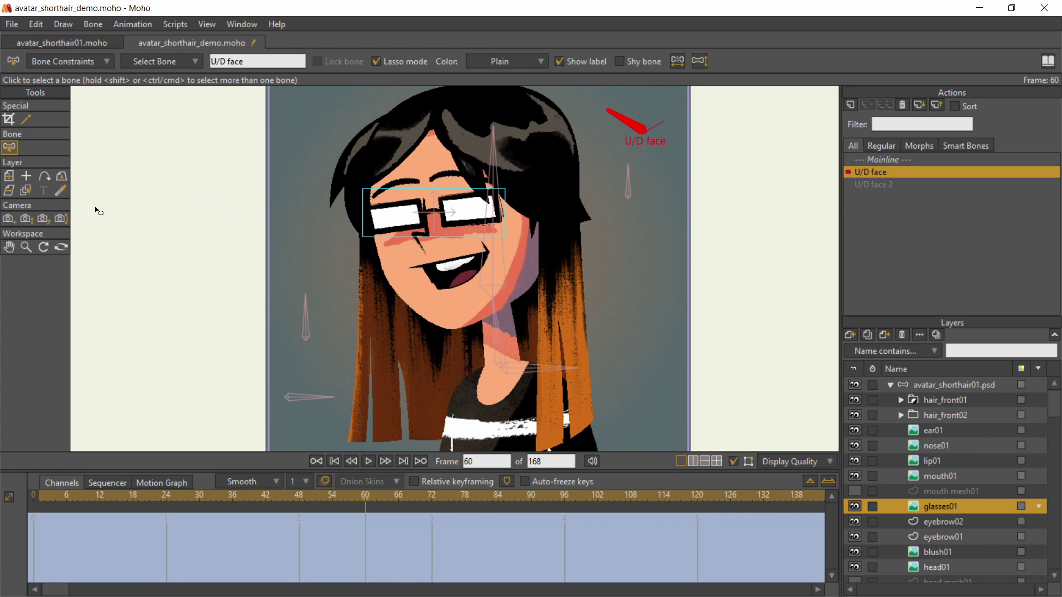
pyautogui.click(9, 176)
pyautogui.moveTo(480, 211); pyautogui.dragTo(480, 196)
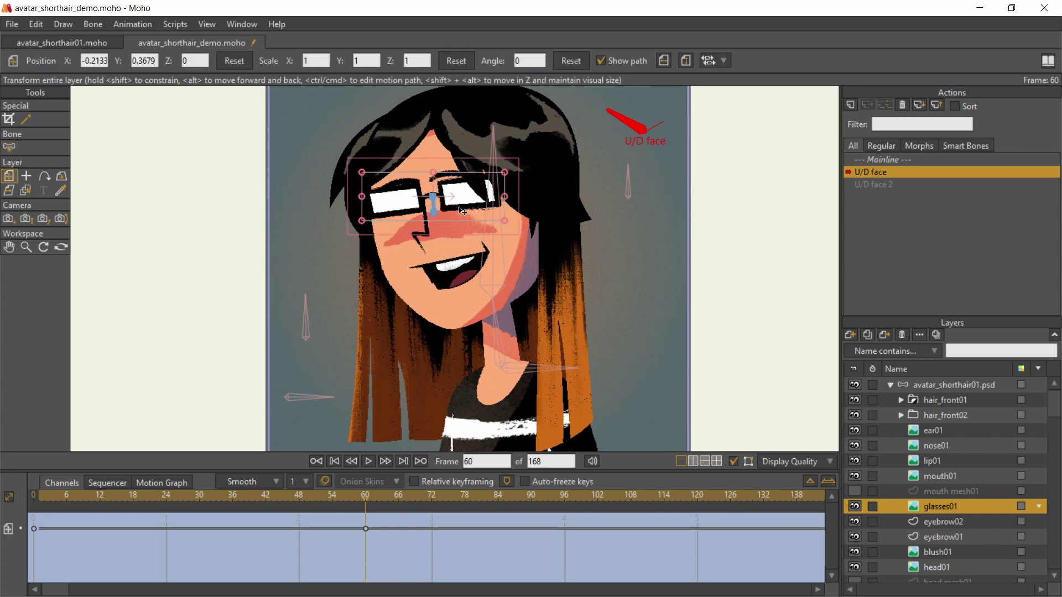
pyautogui.click(953, 479)
pyautogui.moveTo(477, 268); pyautogui.dragTo(469, 255)
pyautogui.keyDown('ctrl'); pyautogui.click(940, 461); pyautogui.keyUp('ctrl')
pyautogui.click(971, 446)
pyautogui.moveTo(117, 496); pyautogui.dragTo(369, 521)
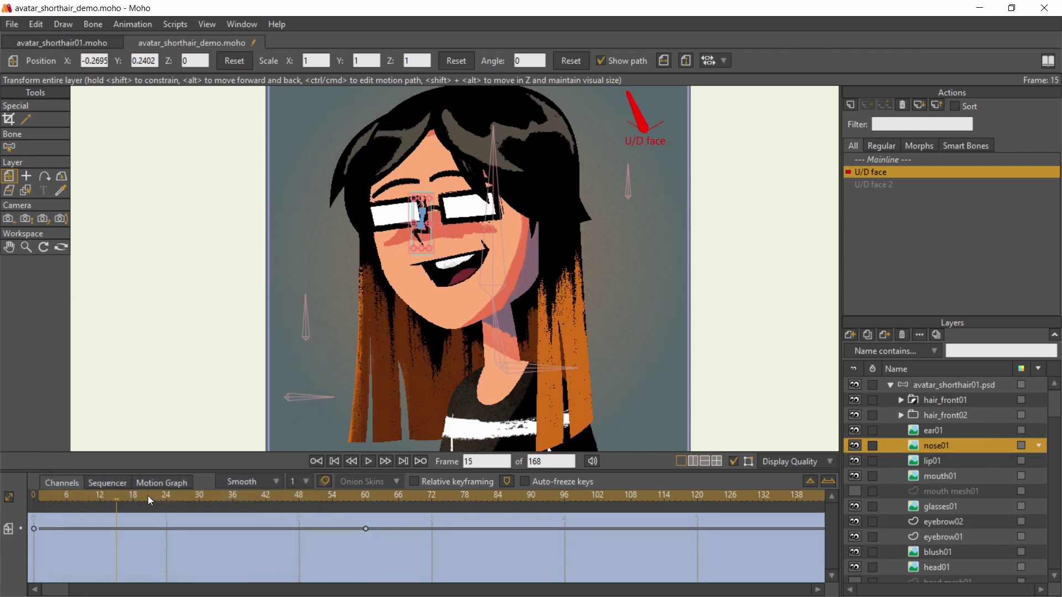
pyautogui.click(367, 519)
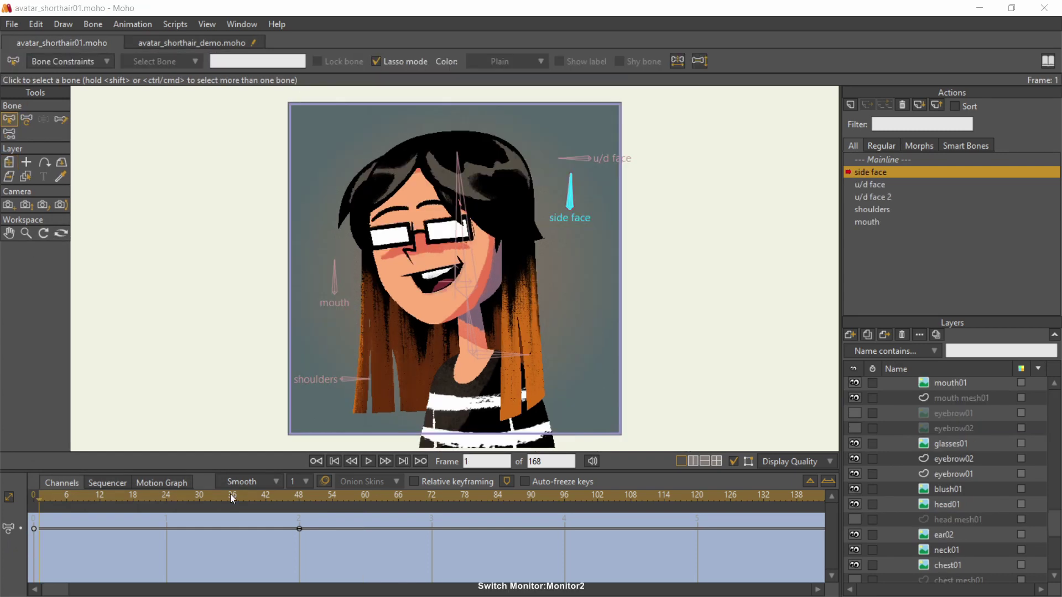
# In avatar_shorthair01.moho, examine the side face action at frame 48, including the ear02 layer and the head mesh01 points.
pyautogui.moveTo(41, 496); pyautogui.dragTo(300, 535)
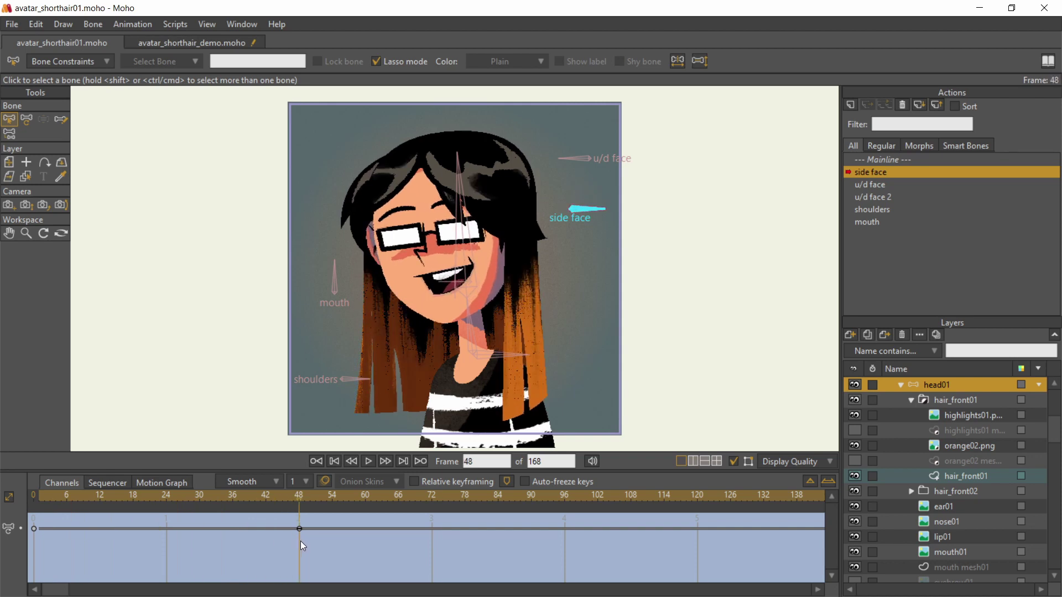
pyautogui.click(9, 163)
pyautogui.scroll(-4, 941, 470)
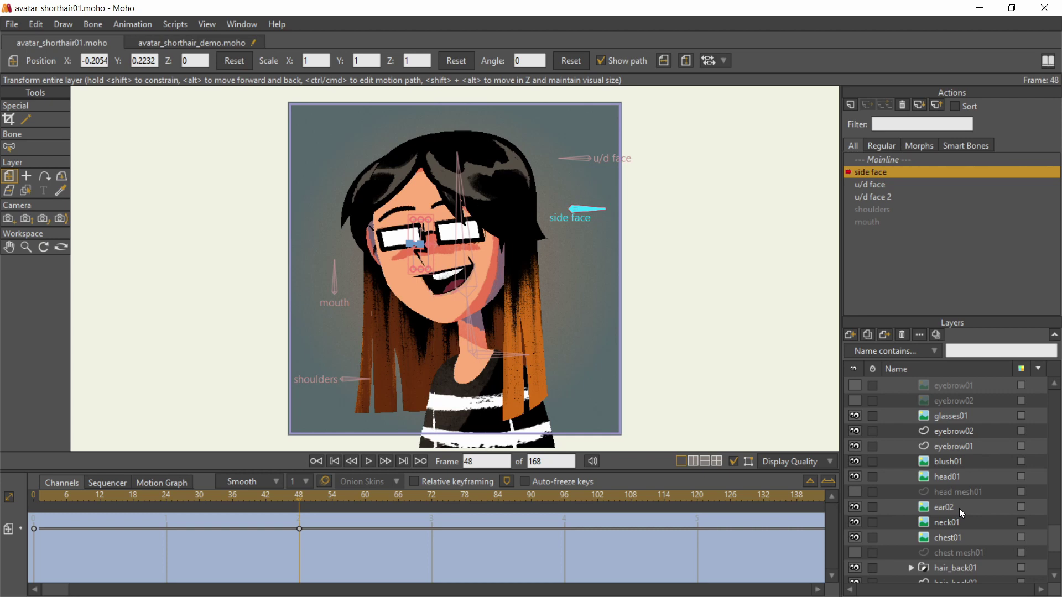
pyautogui.click(940, 508)
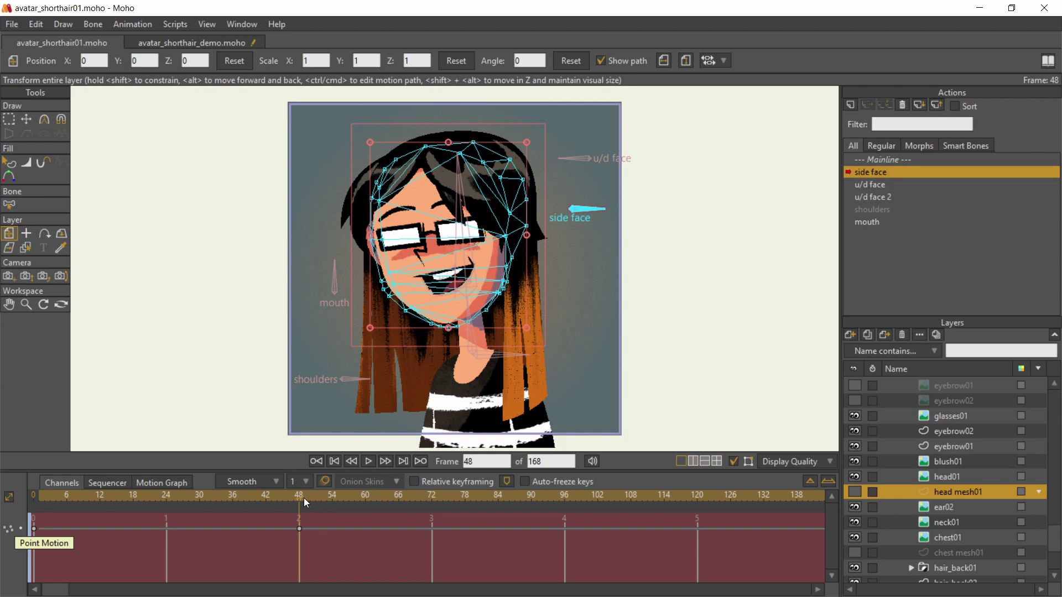
pyautogui.moveTo(304, 498)
pyautogui.mouseDown()
pyautogui.moveTo(48, 498)
pyautogui.moveTo(304, 499)
pyautogui.mouseUp()
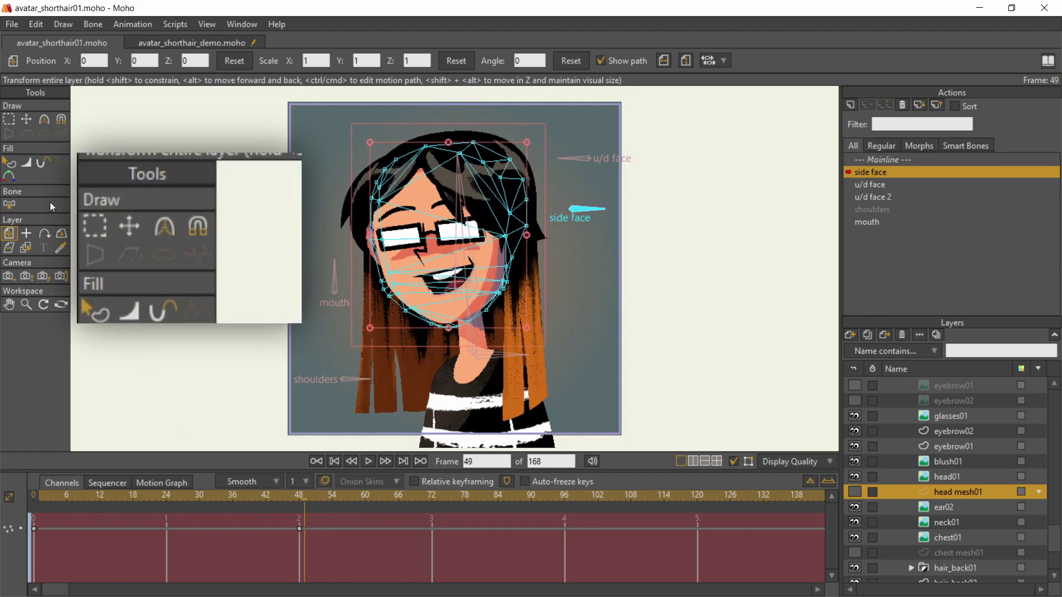
pyautogui.click(24, 119)
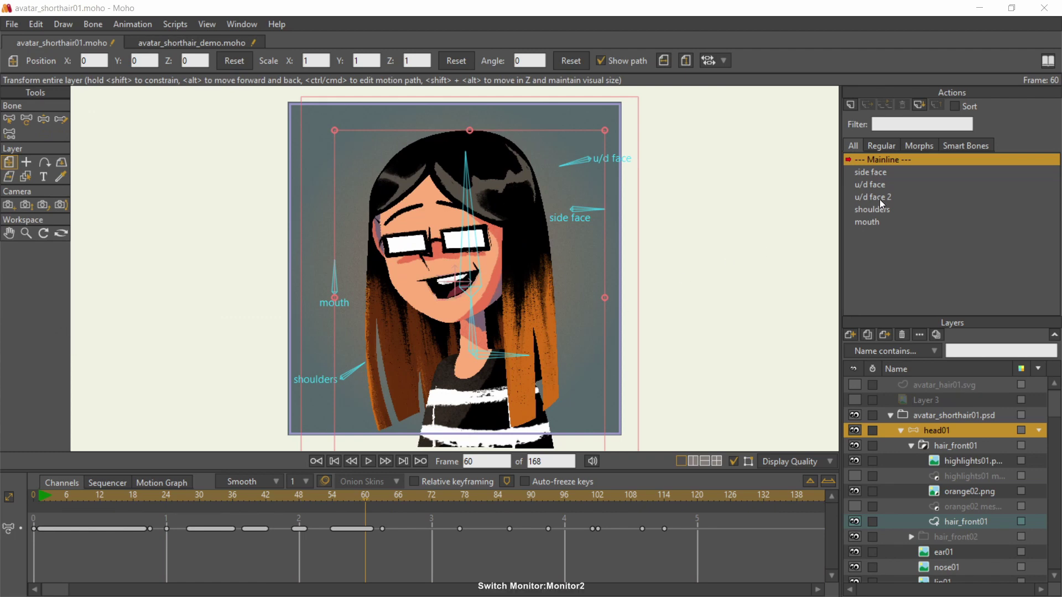
# Examine how head mesh01 deforms in the u/d face action up to frame 60, and open the u/d face 2 action.
pyautogui.click(880, 185)
pyautogui.doubleClick(891, 184)
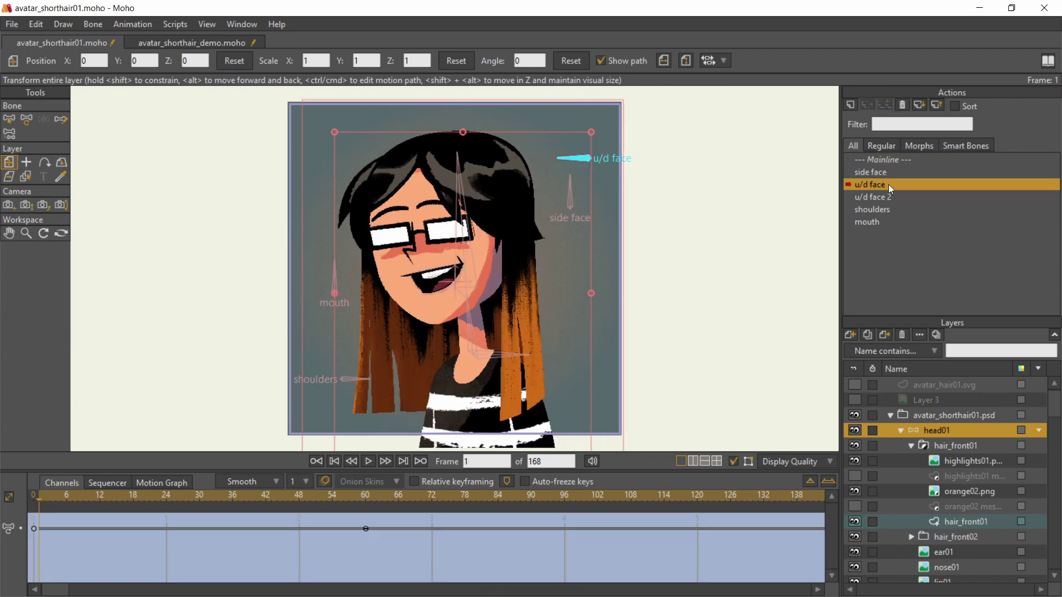
pyautogui.scroll(-4, 951, 517)
pyautogui.click(950, 541)
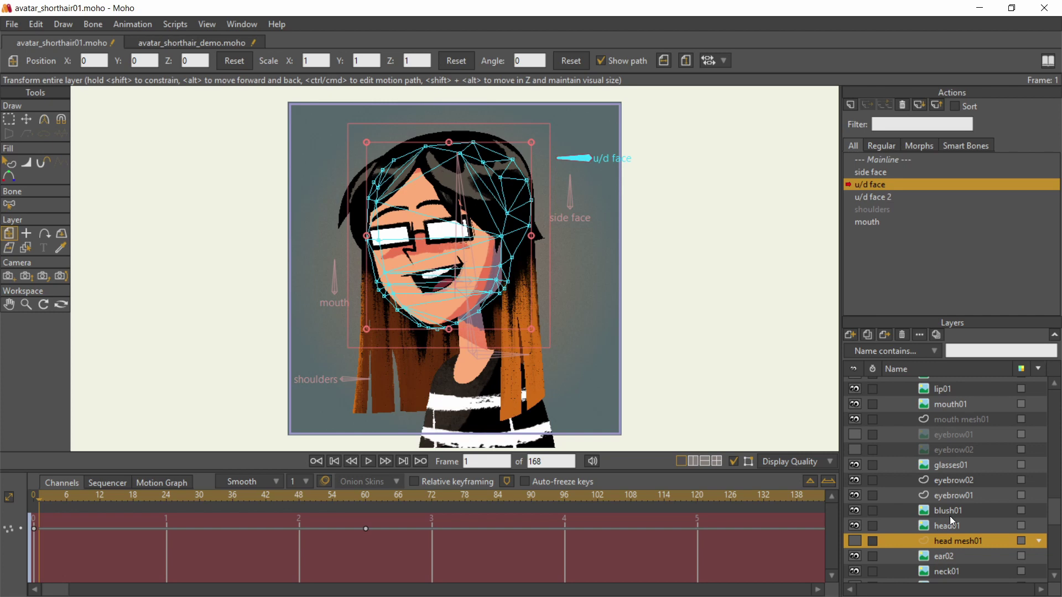
pyautogui.moveTo(62, 504); pyautogui.dragTo(365, 519)
pyautogui.doubleClick(888, 197)
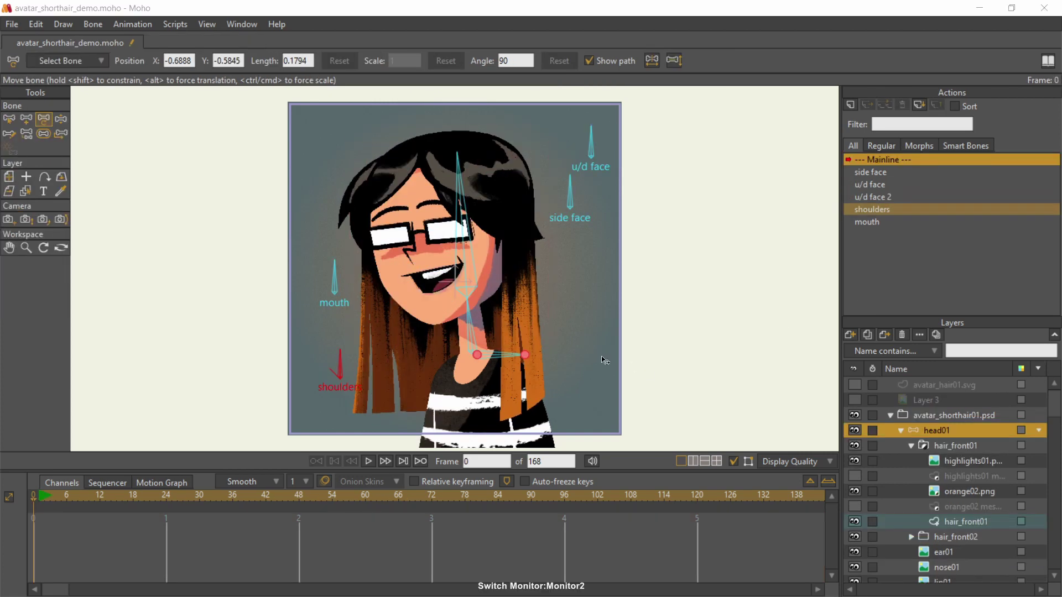
# Check the shoulders and mouth dial bones in avatar_shorthair_demo.moho, and scrub the u/d face 2 action to frame 60.
pyautogui.click(341, 365)
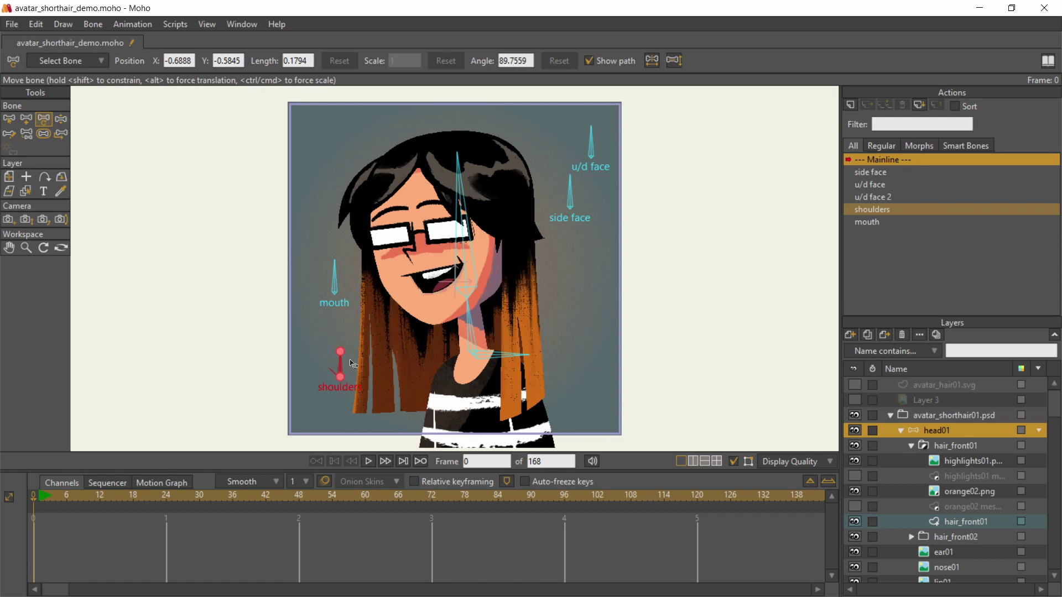
pyautogui.click(335, 276)
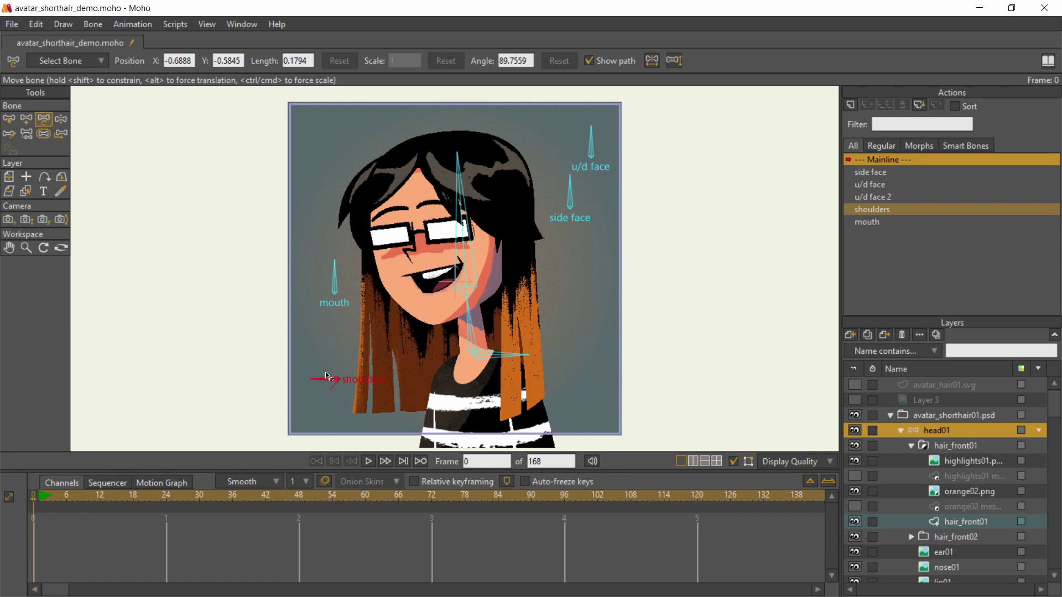
pyautogui.doubleClick(870, 184)
pyautogui.doubleClick(895, 200)
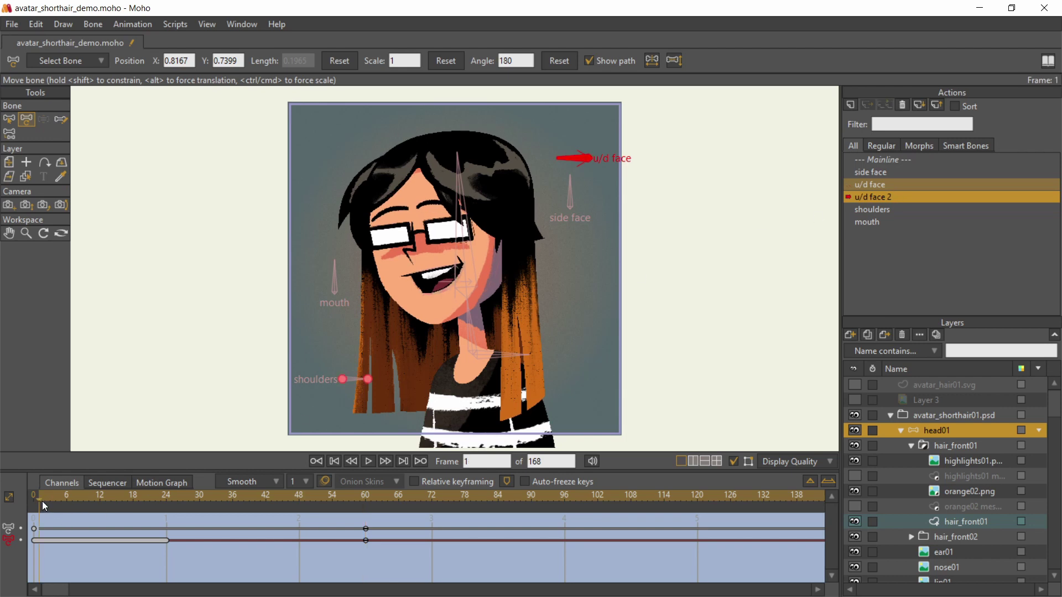
pyautogui.moveTo(42, 501); pyautogui.dragTo(366, 520)
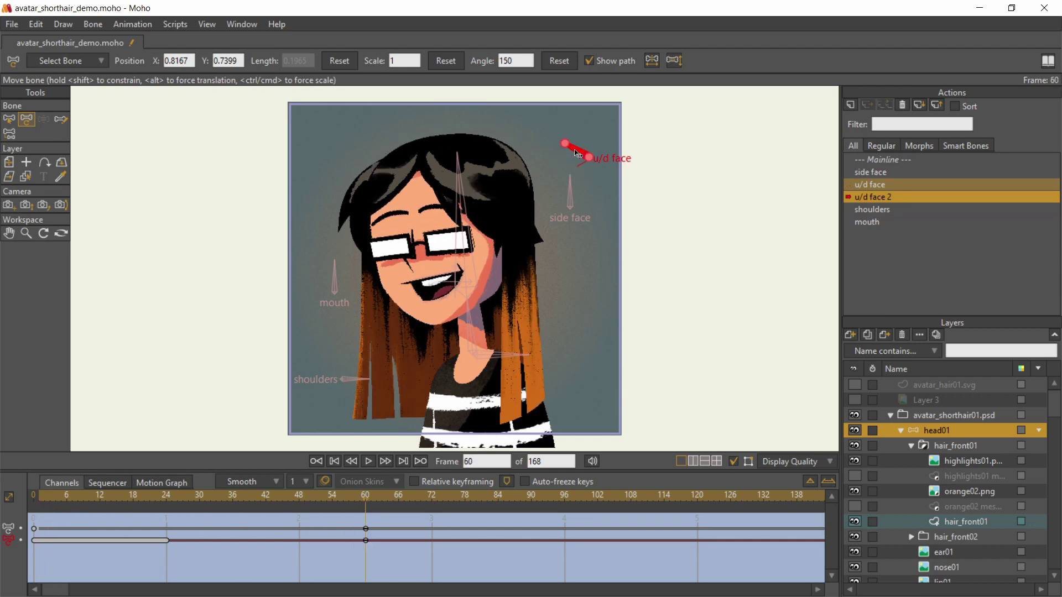
pyautogui.moveTo(575, 163); pyautogui.dragTo(573, 162)
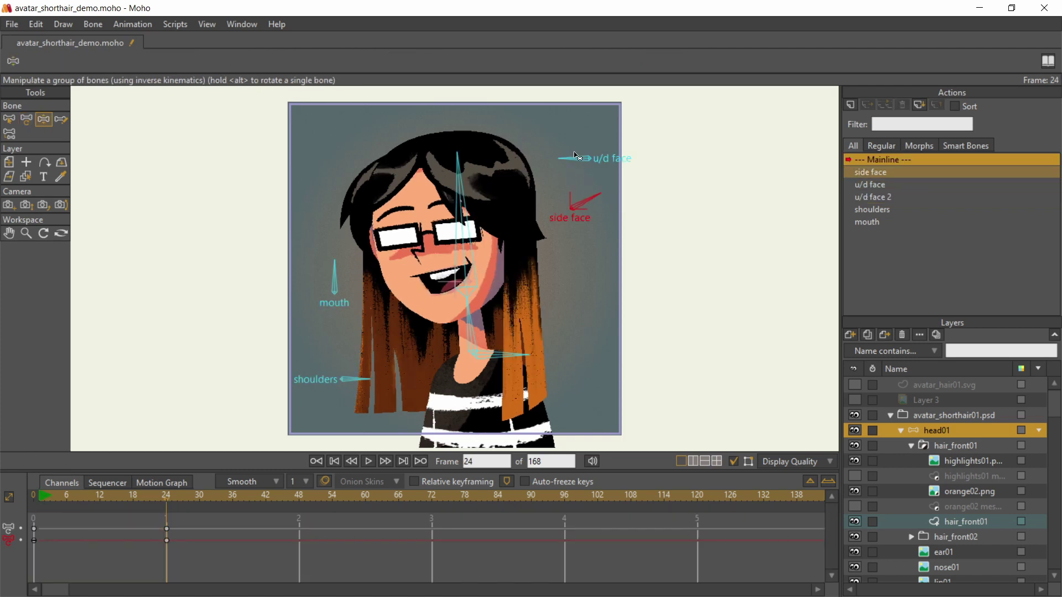
# Test the side face, u/d face and mouth dials in combination at frame 24 of the Mainline.
pyautogui.click(593, 196)
pyautogui.moveTo(592, 197); pyautogui.dragTo(614, 199)
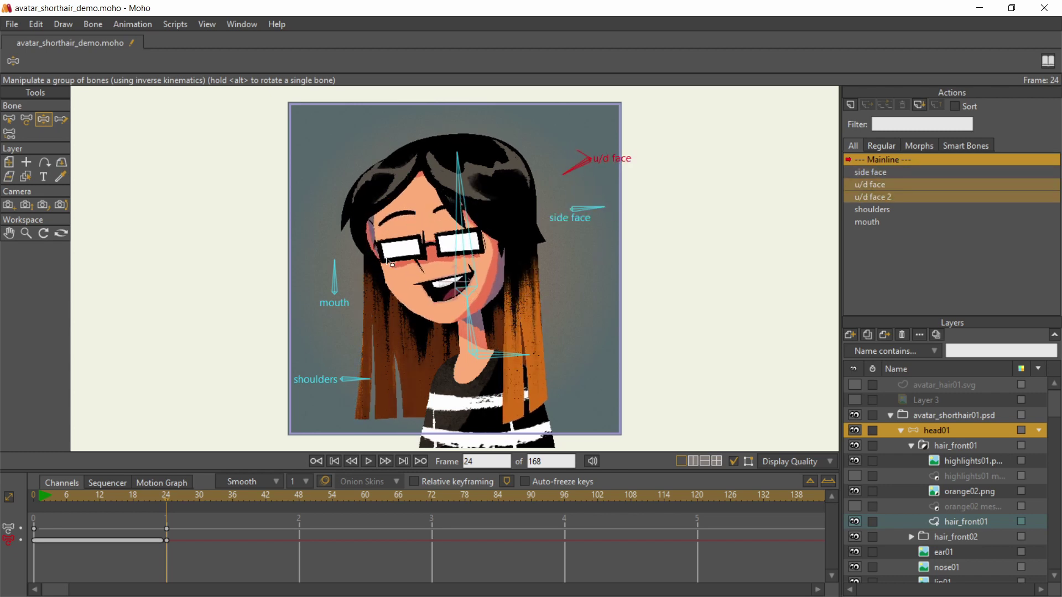
pyautogui.moveTo(336, 279); pyautogui.dragTo(308, 277)
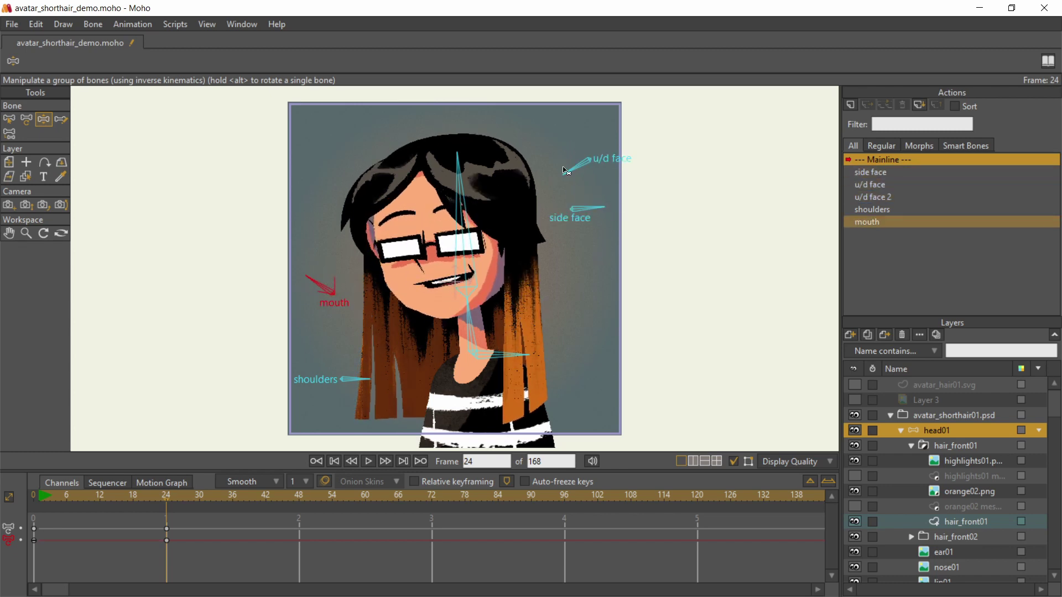
pyautogui.moveTo(571, 169); pyautogui.dragTo(576, 152)
pyautogui.moveTo(315, 283); pyautogui.dragTo(307, 291)
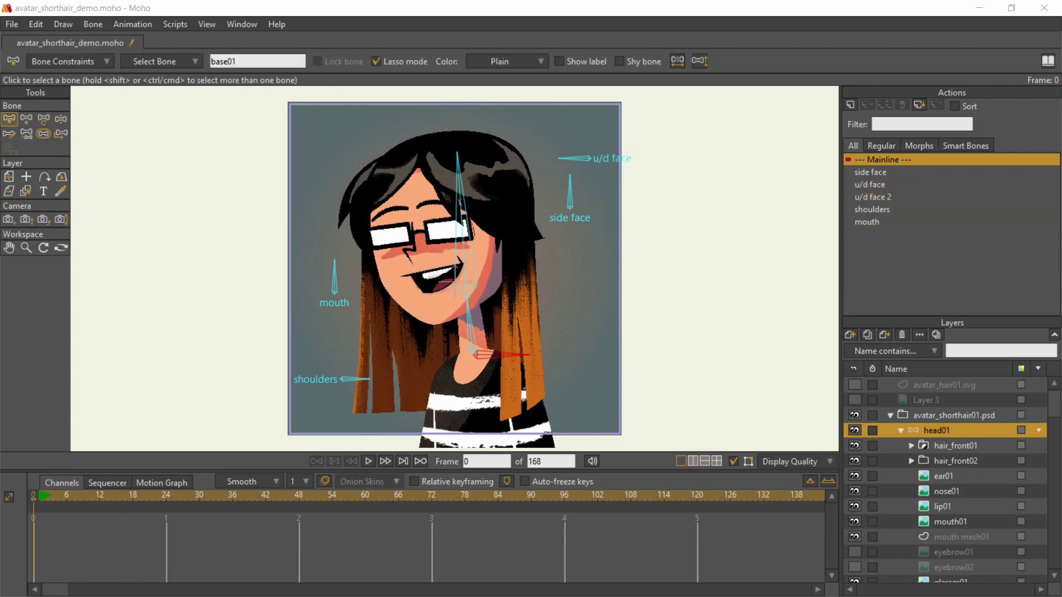
# Test the neck01 bone's range at frame 0 by rotating it until the head tips sideways.
pyautogui.click(471, 318)
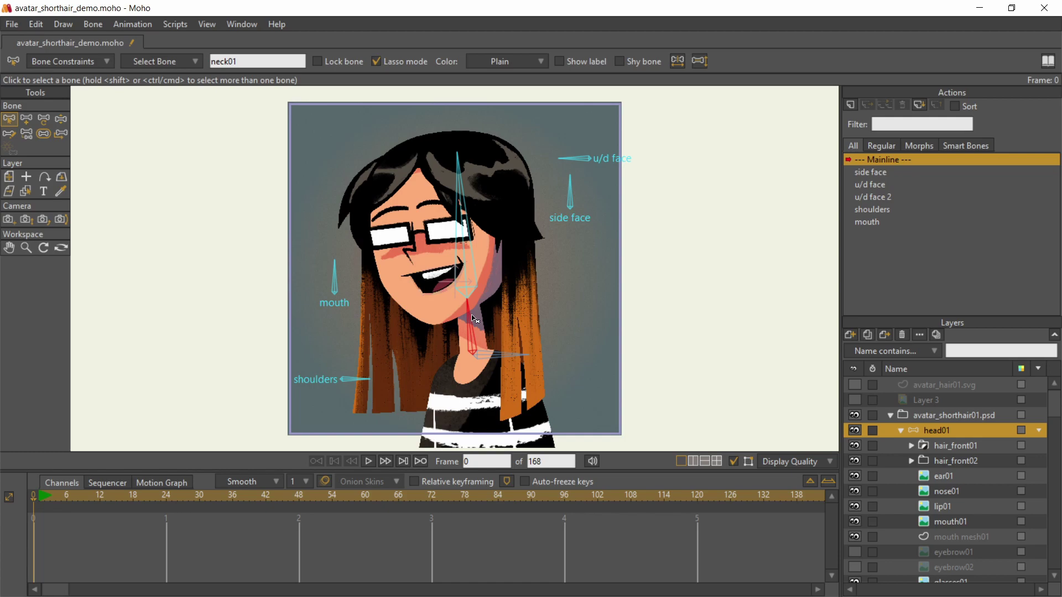
pyautogui.press('z')
pyautogui.moveTo(471, 317); pyautogui.dragTo(416, 242)
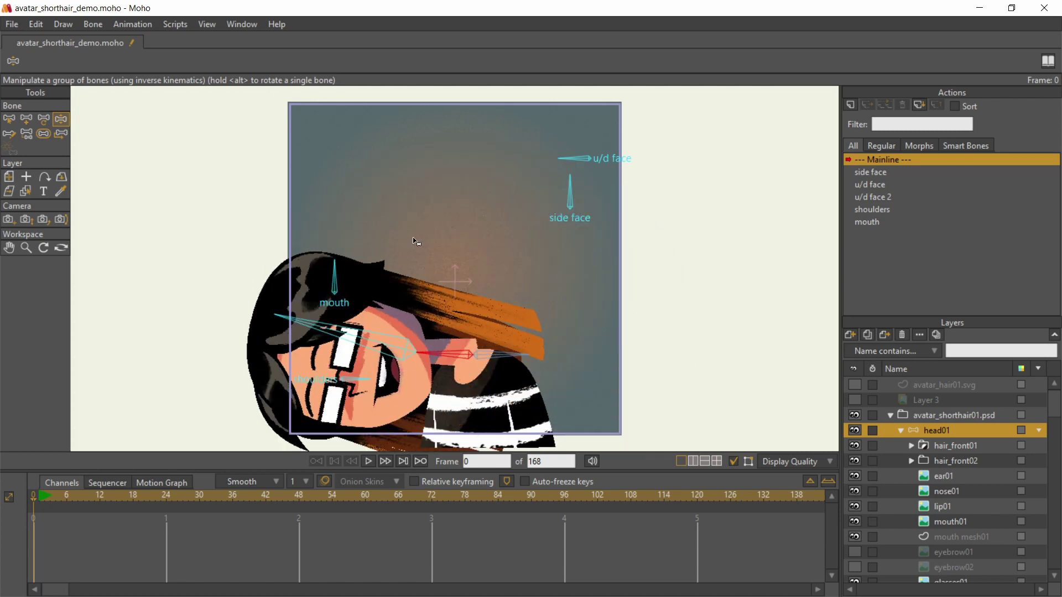
# Test the head and neck bones by rotating the head at frame 0 and at frame 24.
pyautogui.moveTo(338, 332); pyautogui.dragTo(343, 338)
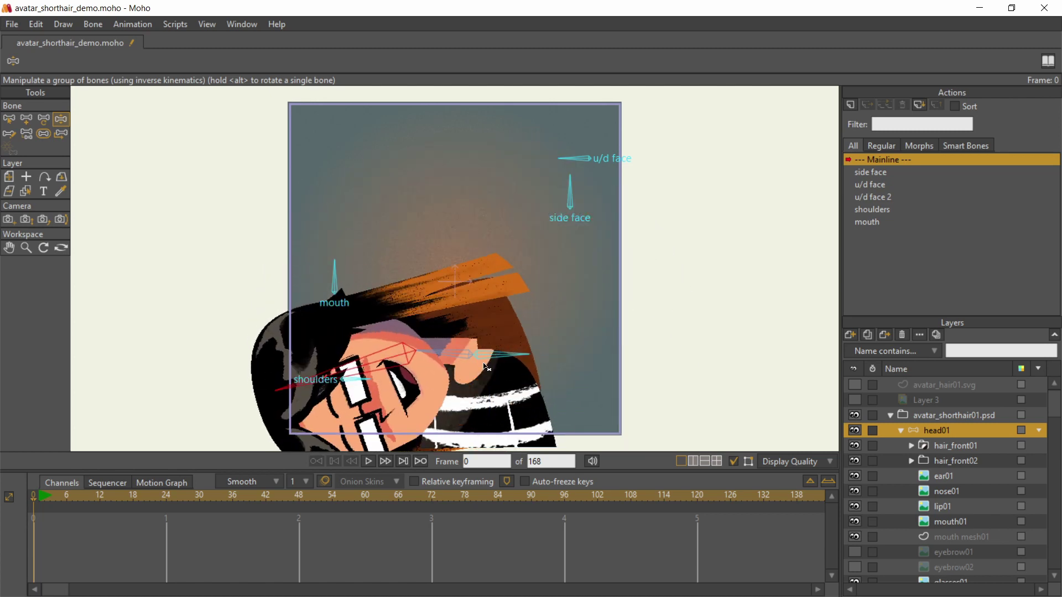
pyautogui.press('b')
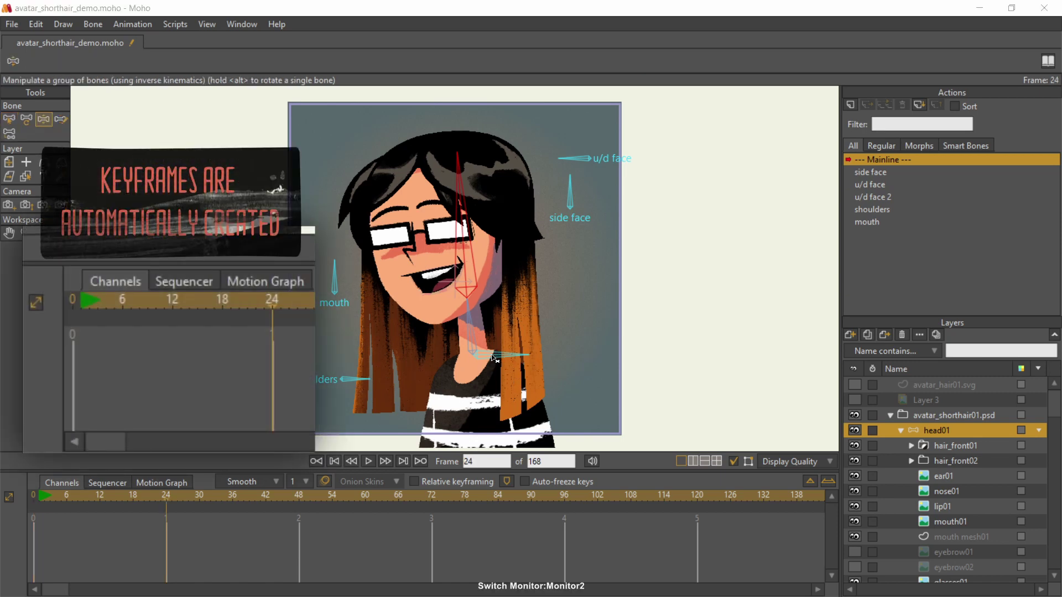
pyautogui.moveTo(500, 357); pyautogui.dragTo(503, 277)
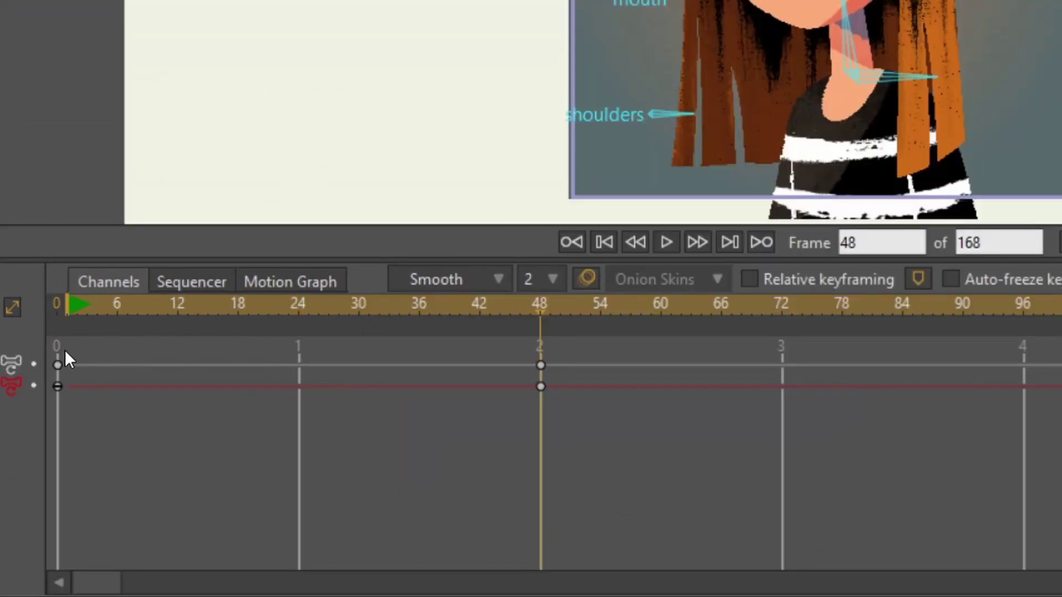
# Select the bone keyframes at frame 0 and set their hold duration to 24 frames.
pyautogui.moveTo(65, 352)
pyautogui.mouseDown()
pyautogui.moveTo(61, 388)
pyautogui.moveTo(148, 367)
pyautogui.moveTo(309, 370)
pyautogui.mouseUp()
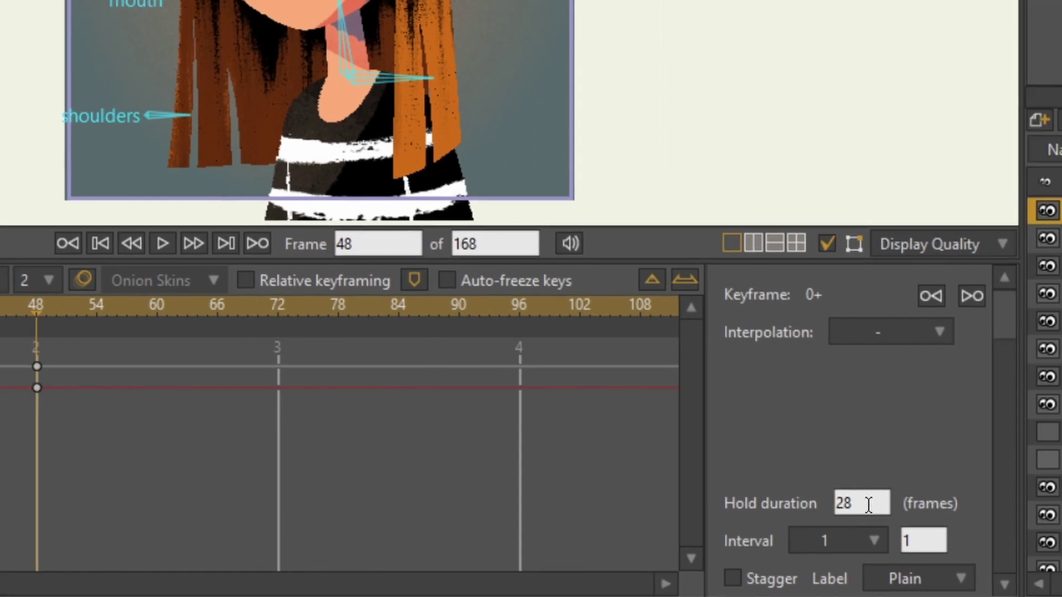
pyautogui.moveTo(863, 504); pyautogui.dragTo(843, 503)
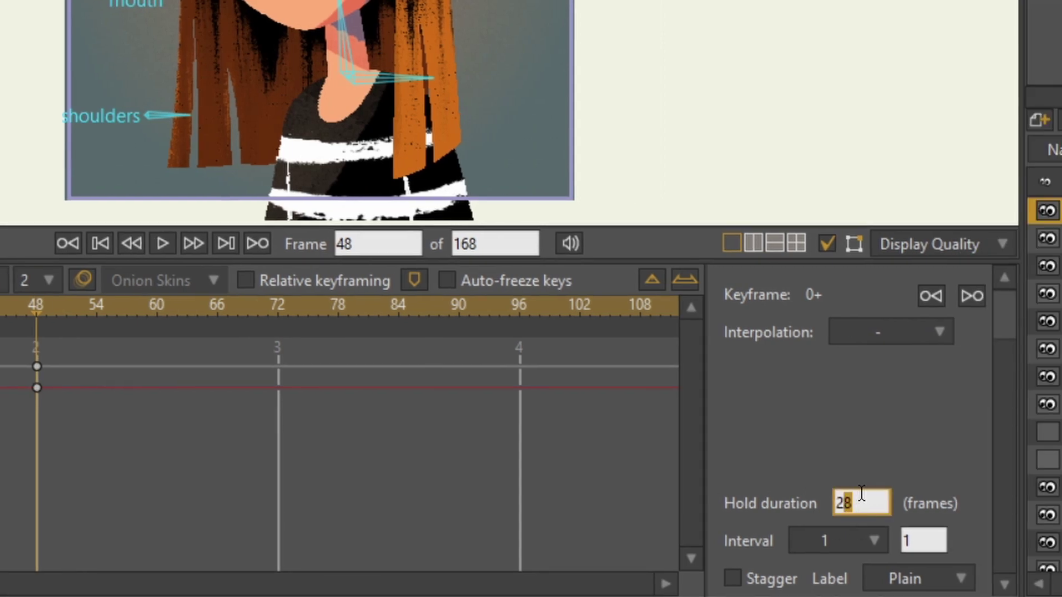
pyautogui.write('4')
pyautogui.press('Return')
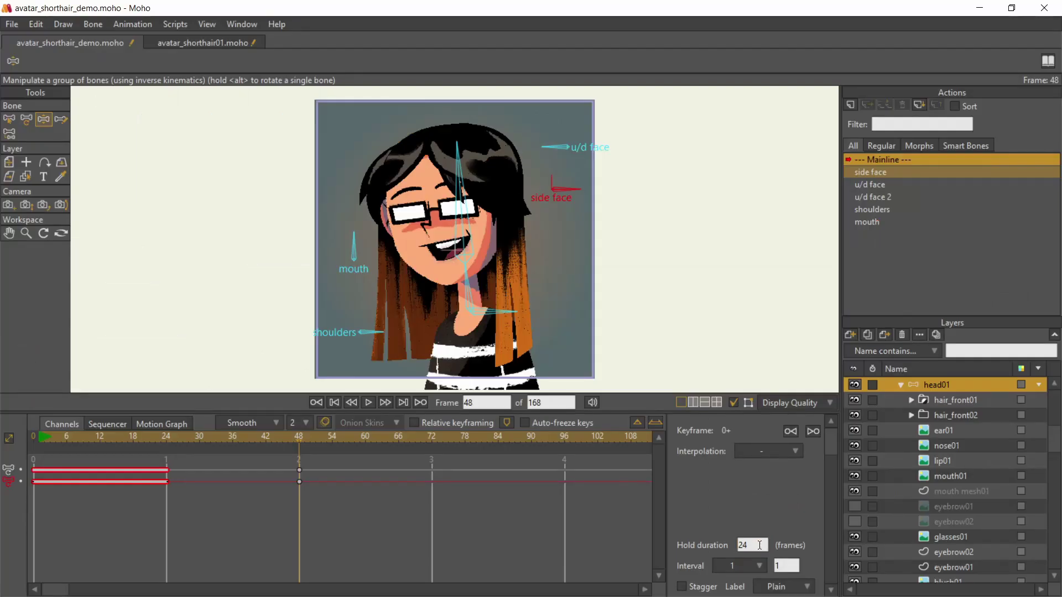
# Add a document-wide timeline marker labelled "head turn" at frame 24.
pyautogui.click(250, 24)
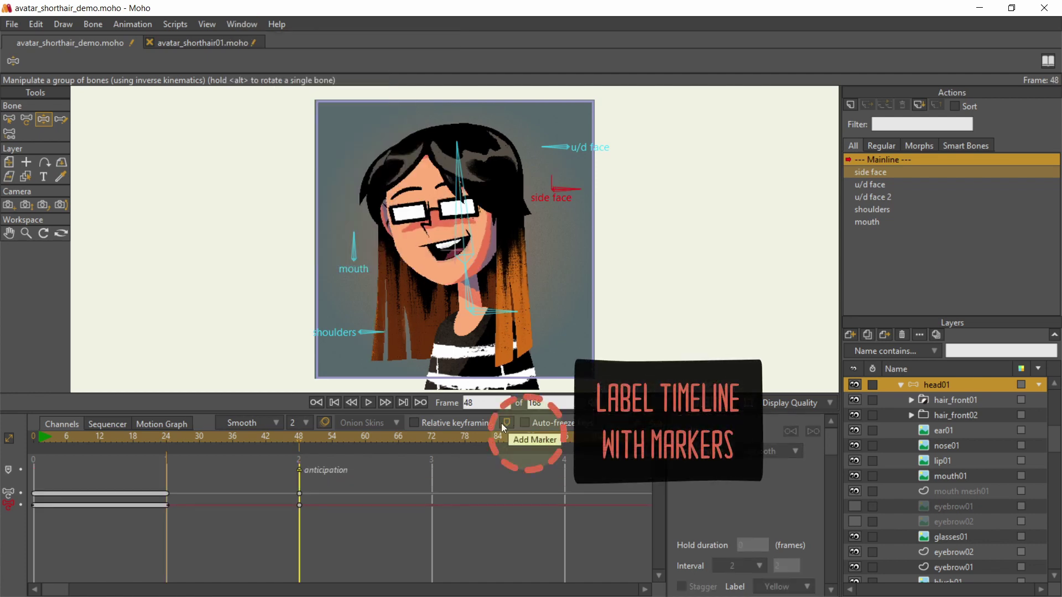
pyautogui.click(507, 423)
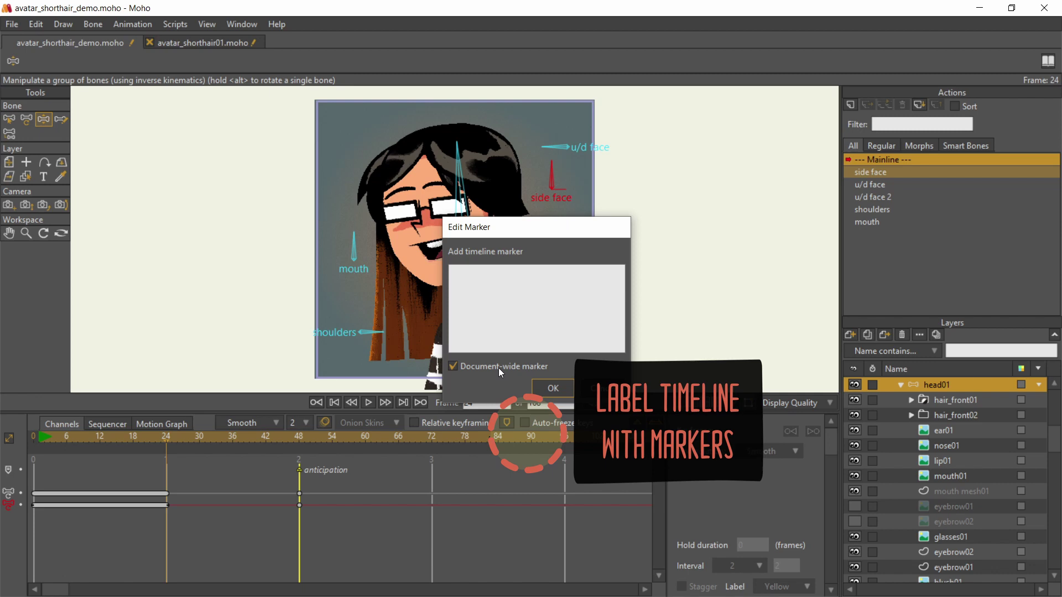
pyautogui.write('head turn')
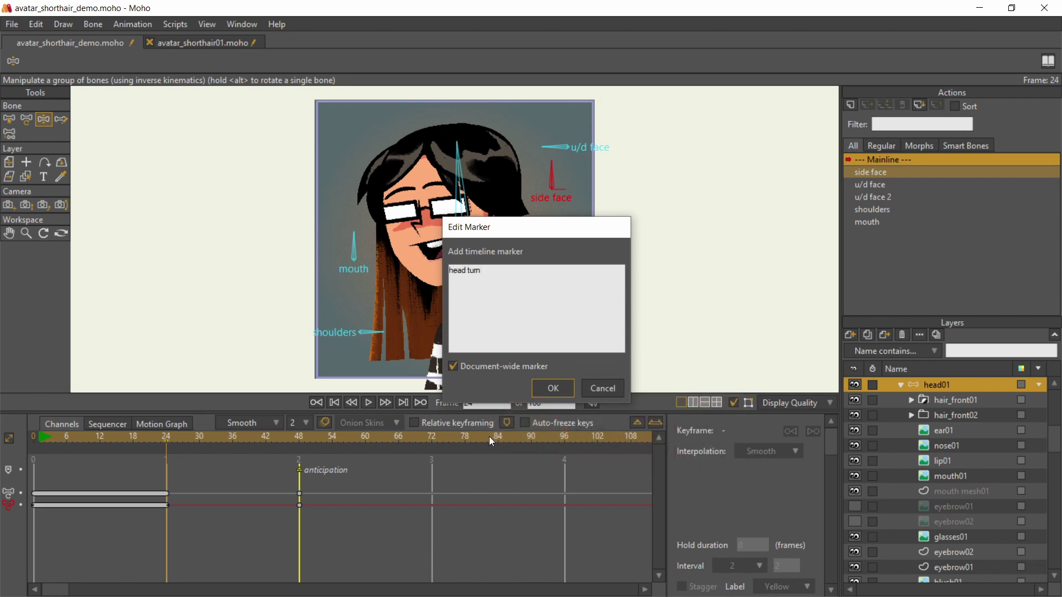
pyautogui.click(552, 376)
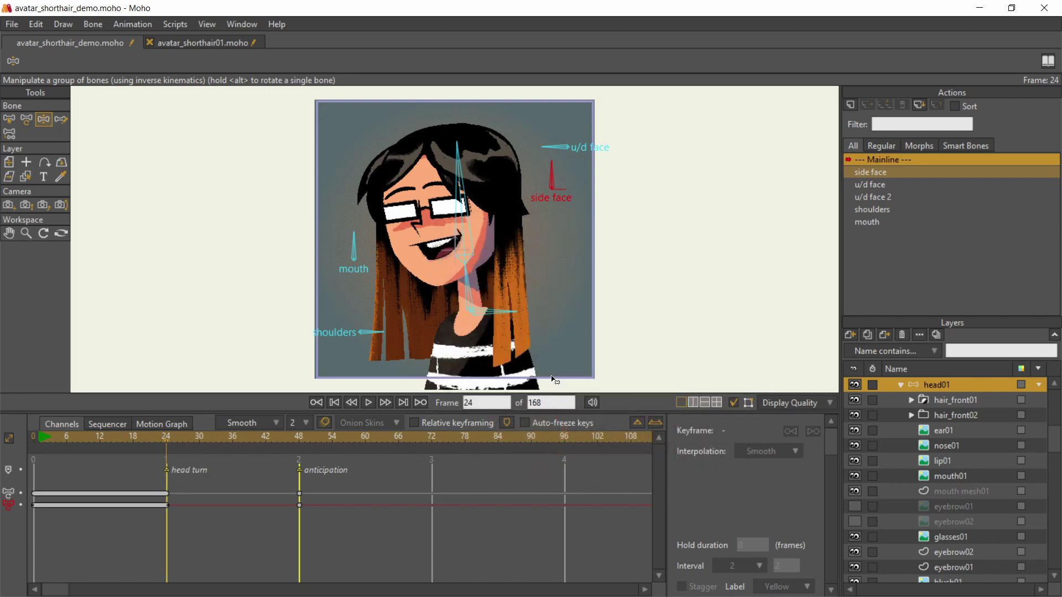
# Scrub between the head turn and anticipation markers, and switch to avatar_shorthair01.moho to review its marked animation.
pyautogui.moveTo(168, 440); pyautogui.dragTo(300, 457)
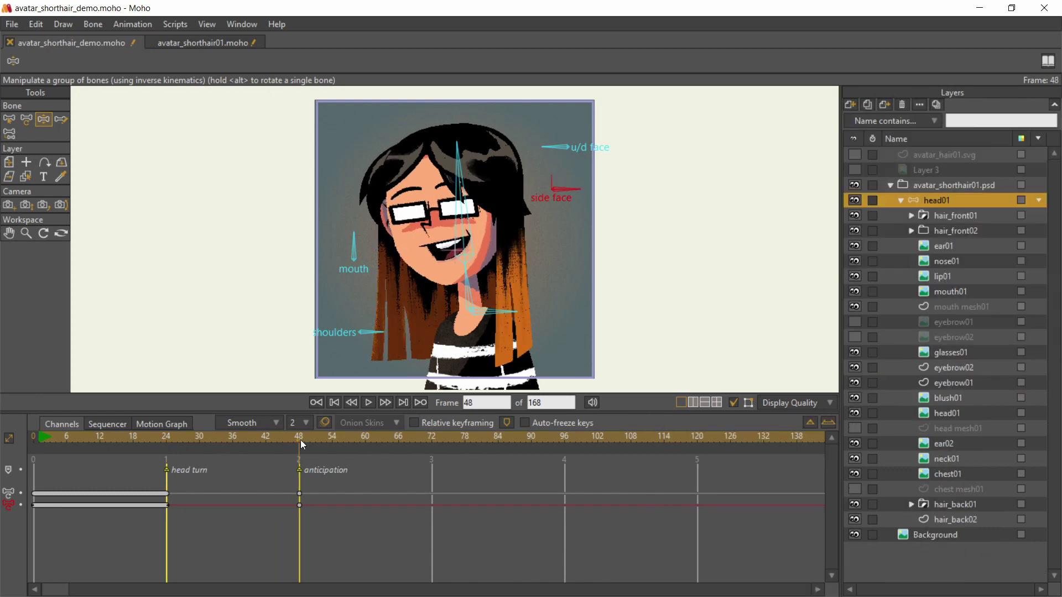
pyautogui.moveTo(300, 440)
pyautogui.mouseDown()
pyautogui.moveTo(120, 437)
pyautogui.moveTo(291, 430)
pyautogui.mouseUp()
pyautogui.click(208, 43)
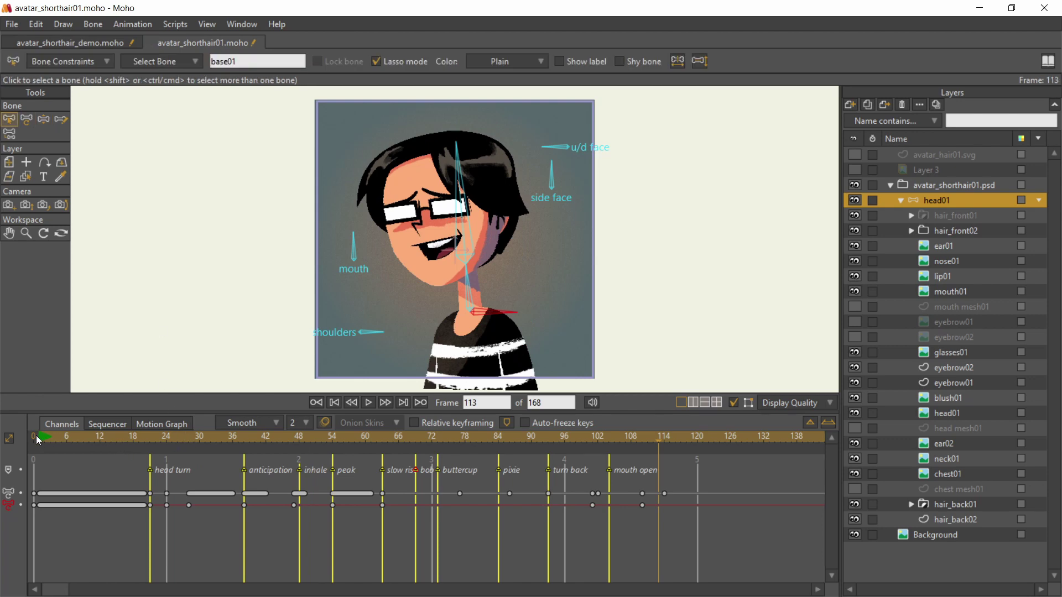
pyautogui.moveTo(43, 438); pyautogui.dragTo(662, 493)
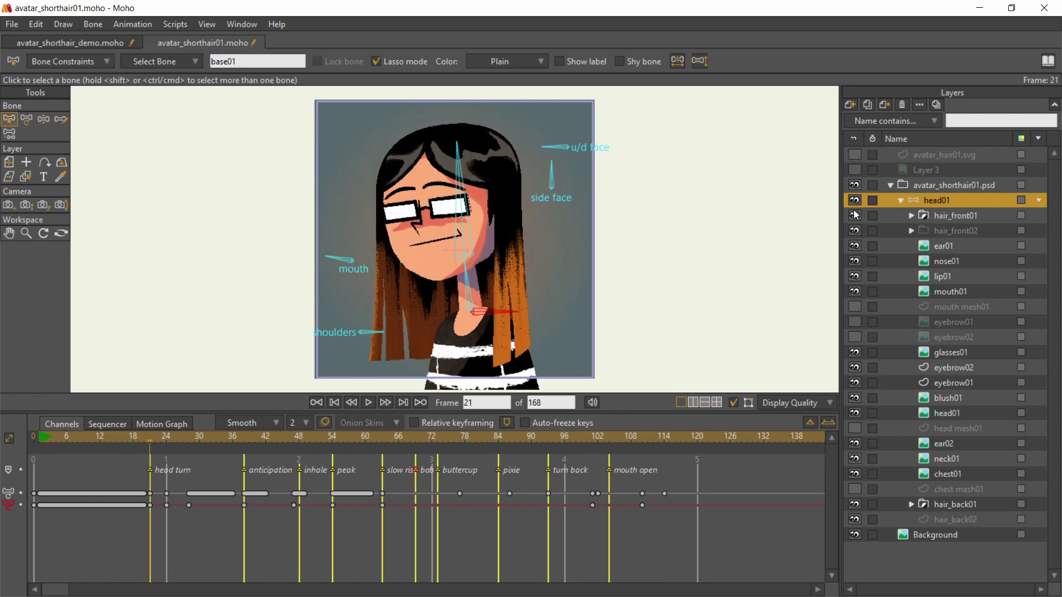
# Hide the hair_front01 and hair_back01 groups and the vector eyebrow02 and eyebrow01 layers.
pyautogui.click(856, 220)
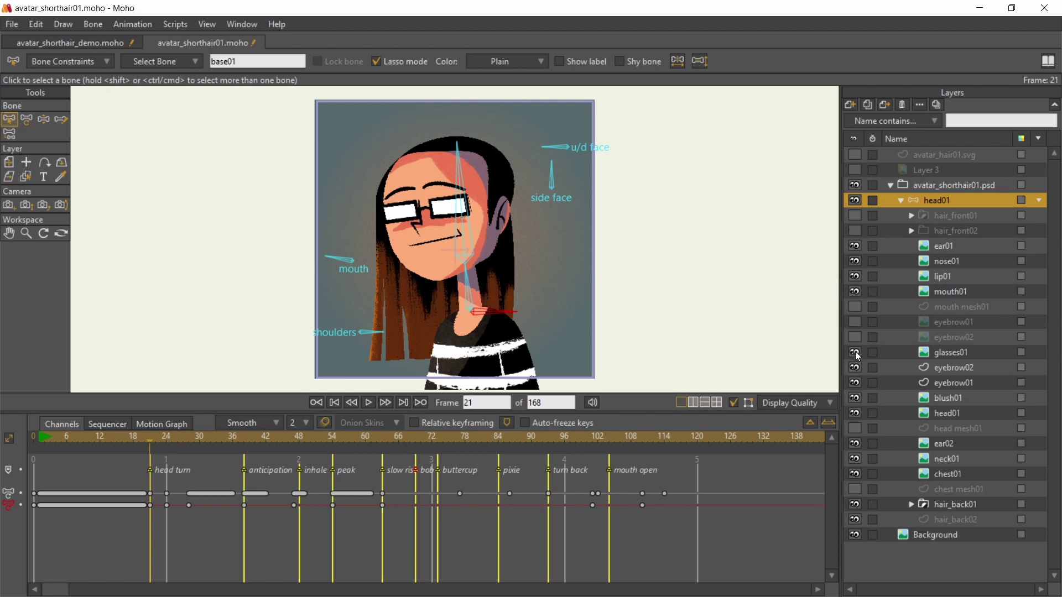
pyautogui.click(854, 367)
pyautogui.click(855, 383)
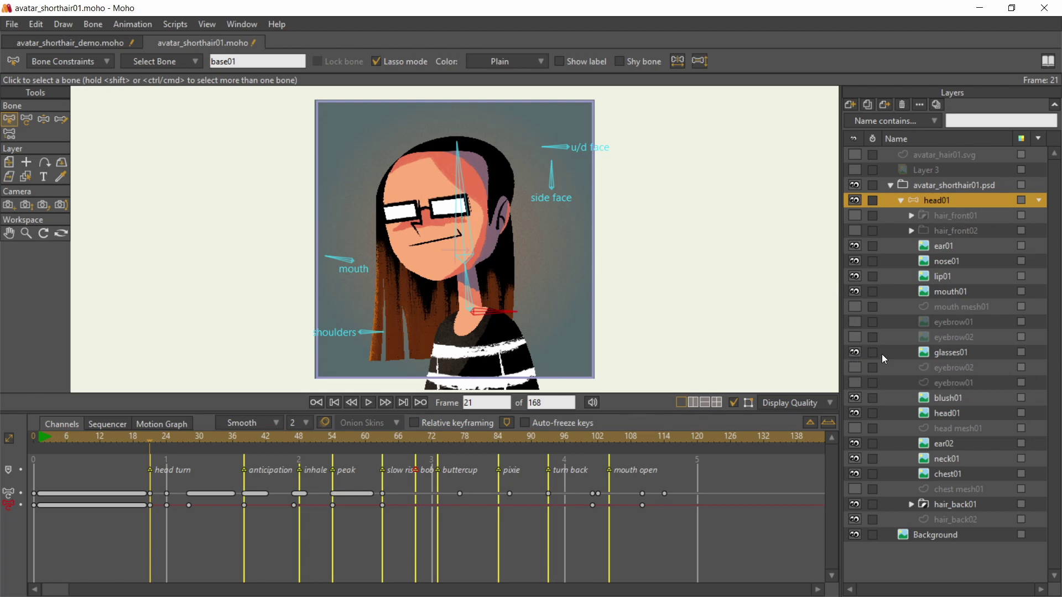
pyautogui.click(855, 505)
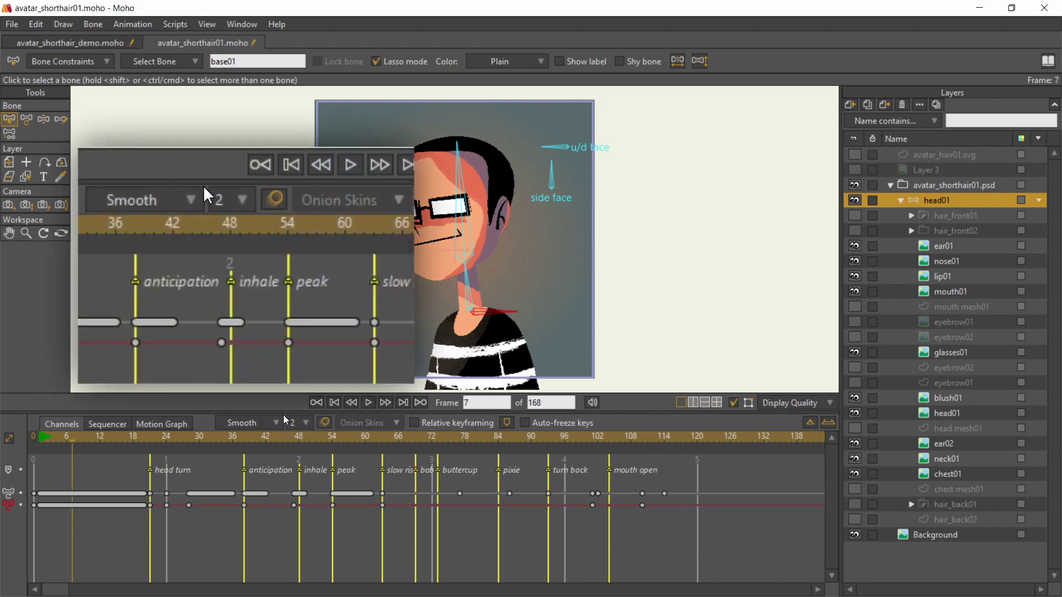
# Check the interval options for new keyframes and for the selected anticipation keyframes at frame 38.
pyautogui.click(307, 424)
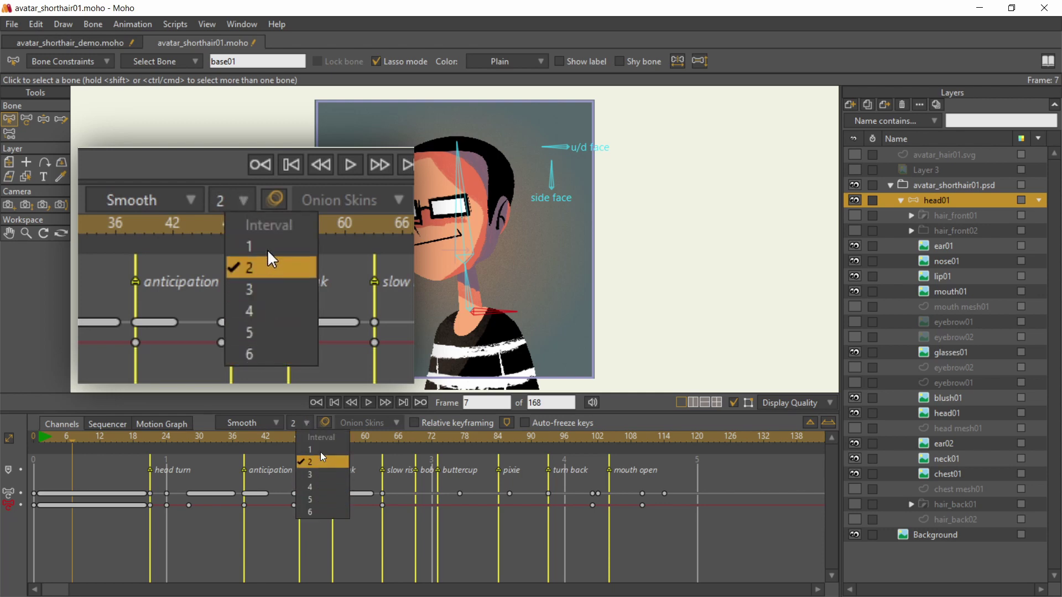
pyautogui.click(345, 464)
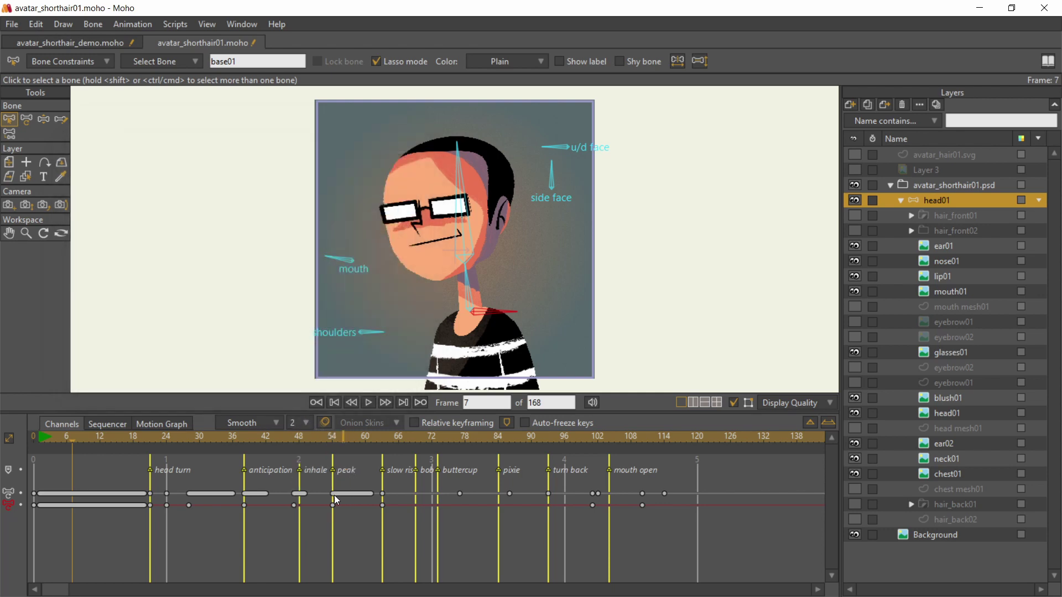
pyautogui.moveTo(150, 437); pyautogui.dragTo(252, 514)
pyautogui.click(68, 506)
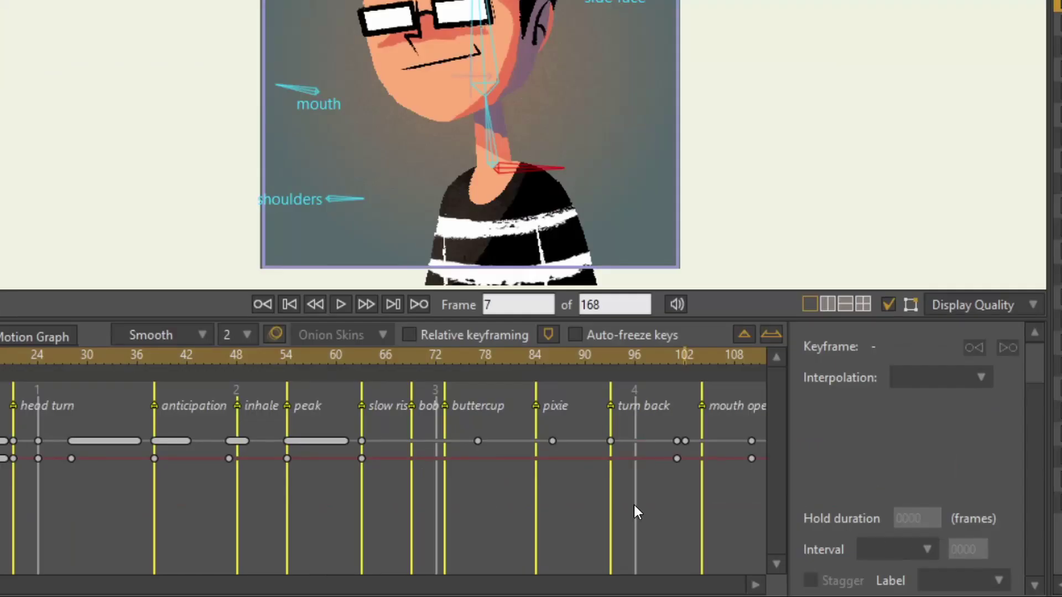
pyautogui.click(161, 438)
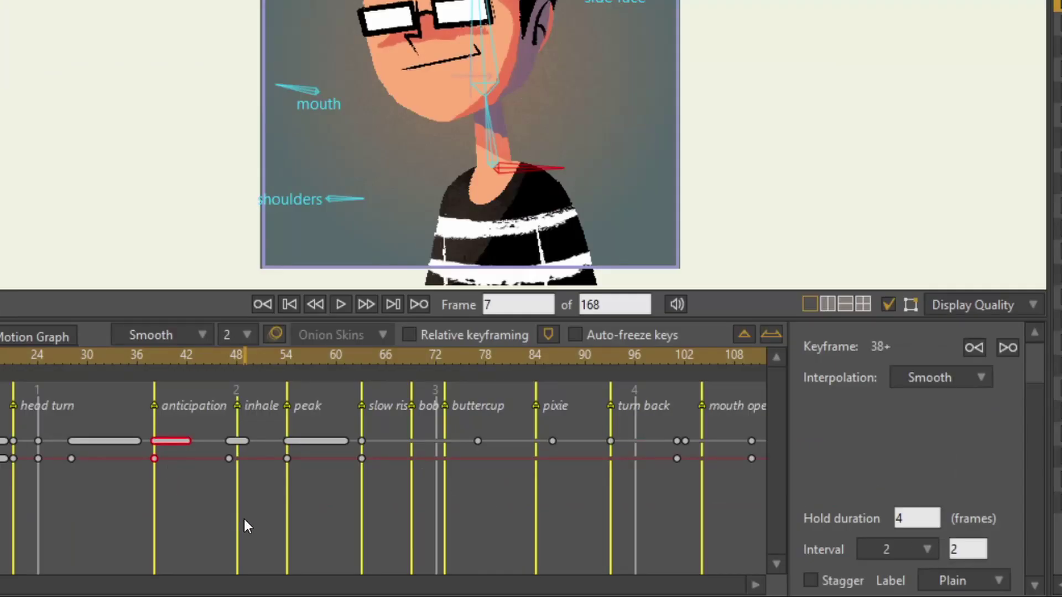
pyautogui.click(935, 548)
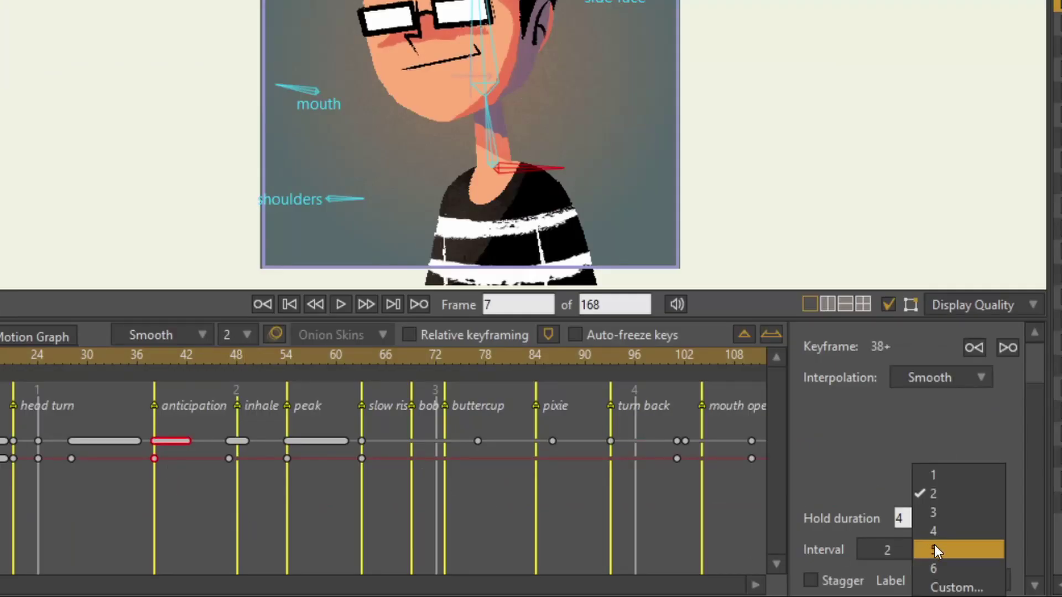
pyautogui.click(957, 587)
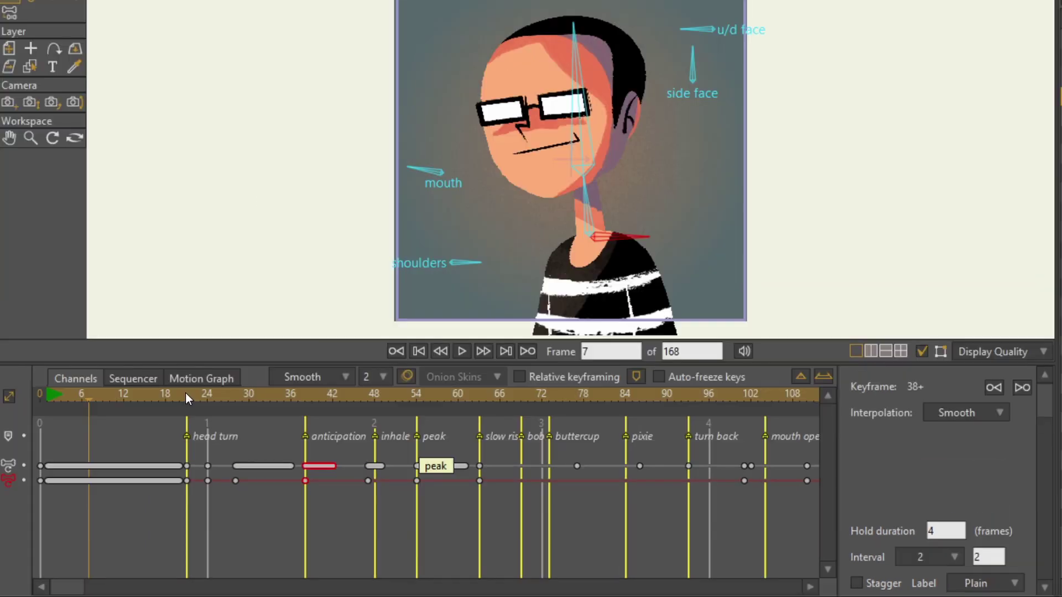
# Scrub the animation from the head turn marker through anticipation, inhale and peak to the turn back to review its timing.
pyautogui.moveTo(185, 394); pyautogui.dragTo(307, 513)
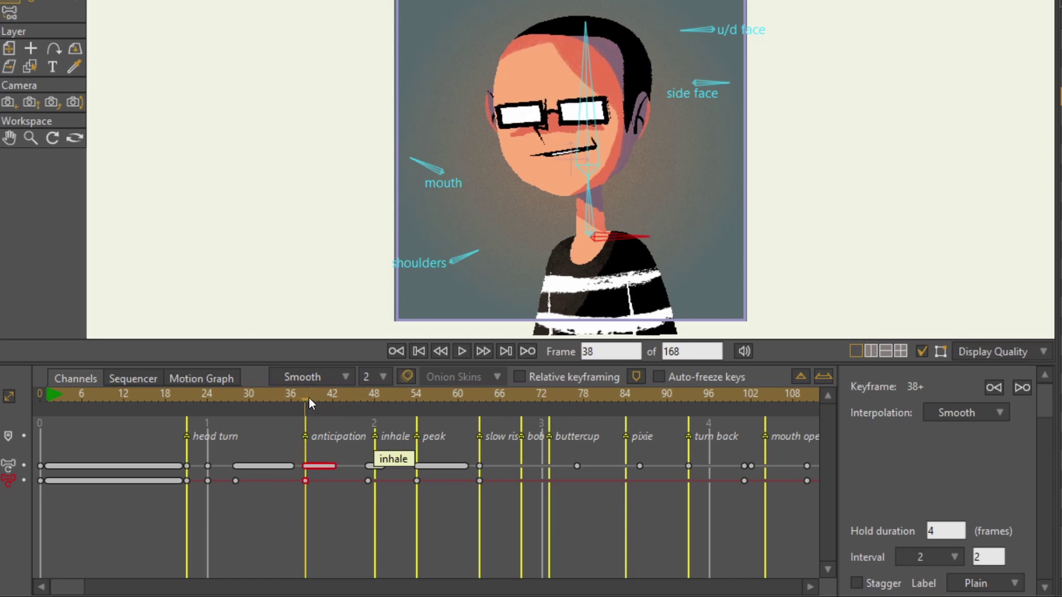
pyautogui.click(333, 398)
pyautogui.moveTo(345, 405); pyautogui.dragTo(753, 482)
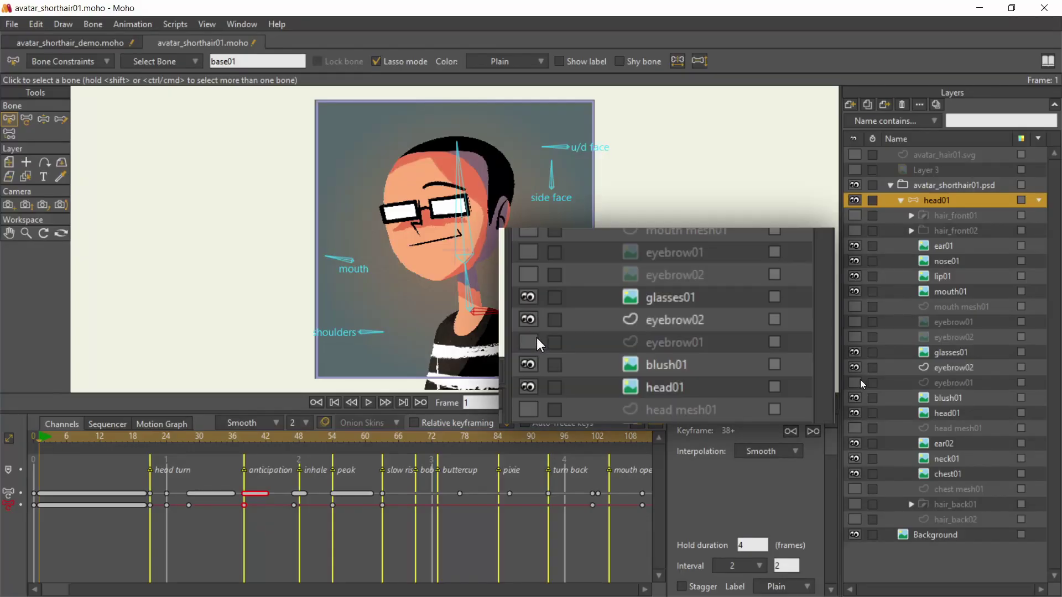
# Make the vector eyebrow01 layer visible, show the eyebrow02 and eyebrow01 channels in the timeline, and scrub through the eyebrow animation.
pyautogui.click(880, 380)
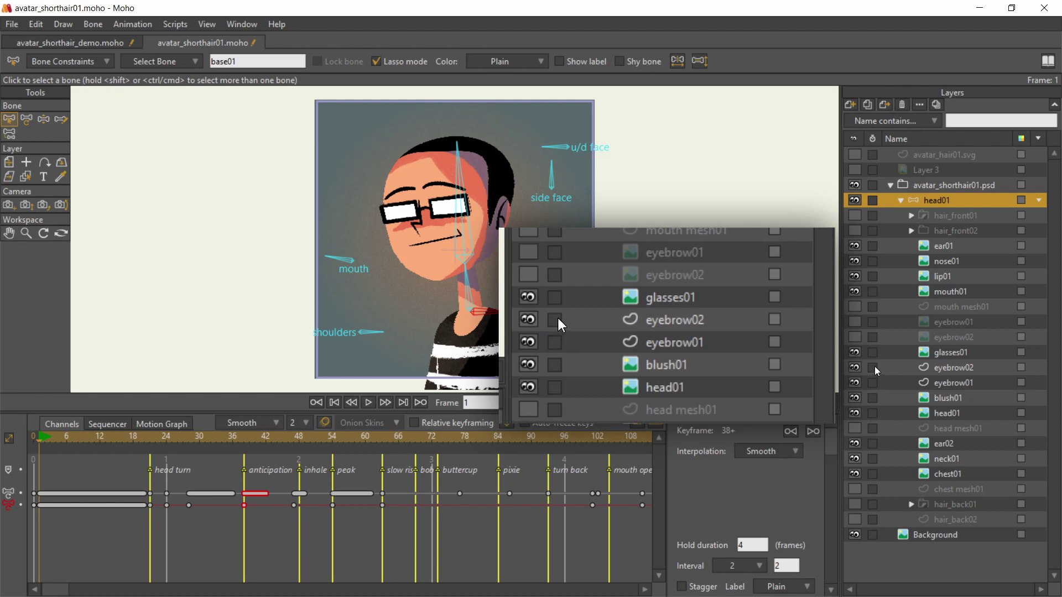
pyautogui.click(873, 367)
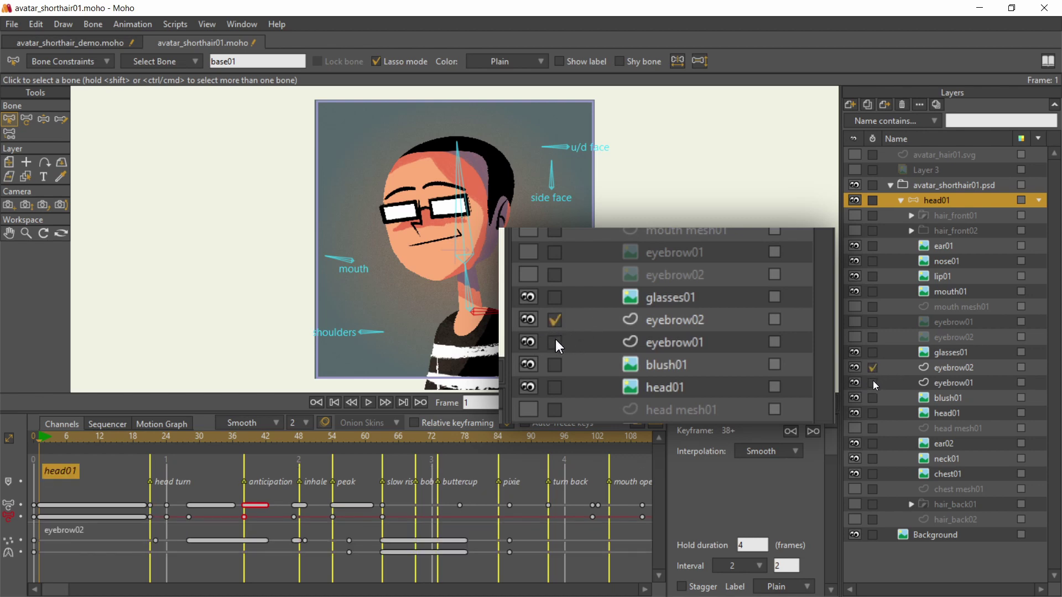
pyautogui.moveTo(658, 459); pyautogui.dragTo(659, 513)
pyautogui.scroll(-2, 658, 517)
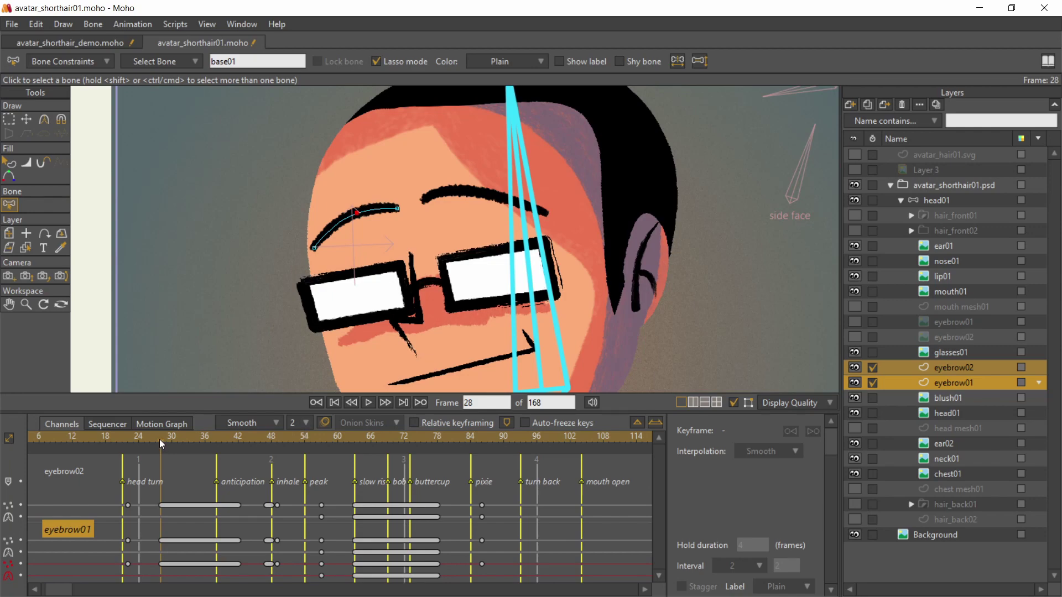
pyautogui.moveTo(160, 439); pyautogui.dragTo(633, 480)
pyautogui.press('c')
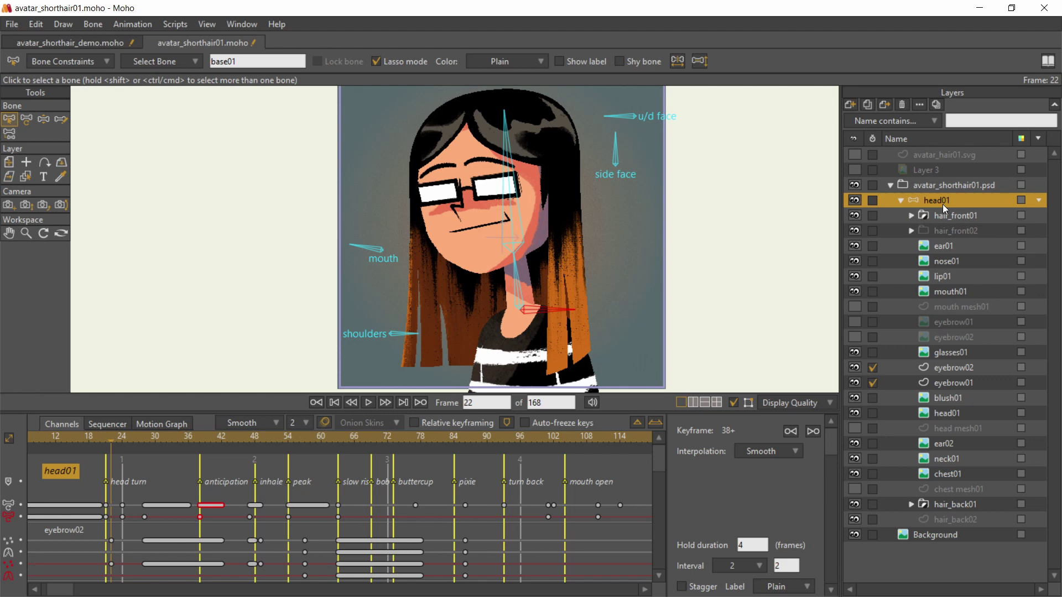
# Select all points of the hair_front01 vector layer inside its group and scrub its shape animation from frame 22 to frame 92.
pyautogui.click(911, 215)
pyautogui.click(966, 291)
pyautogui.moveTo(512, 384); pyautogui.dragTo(576, 73)
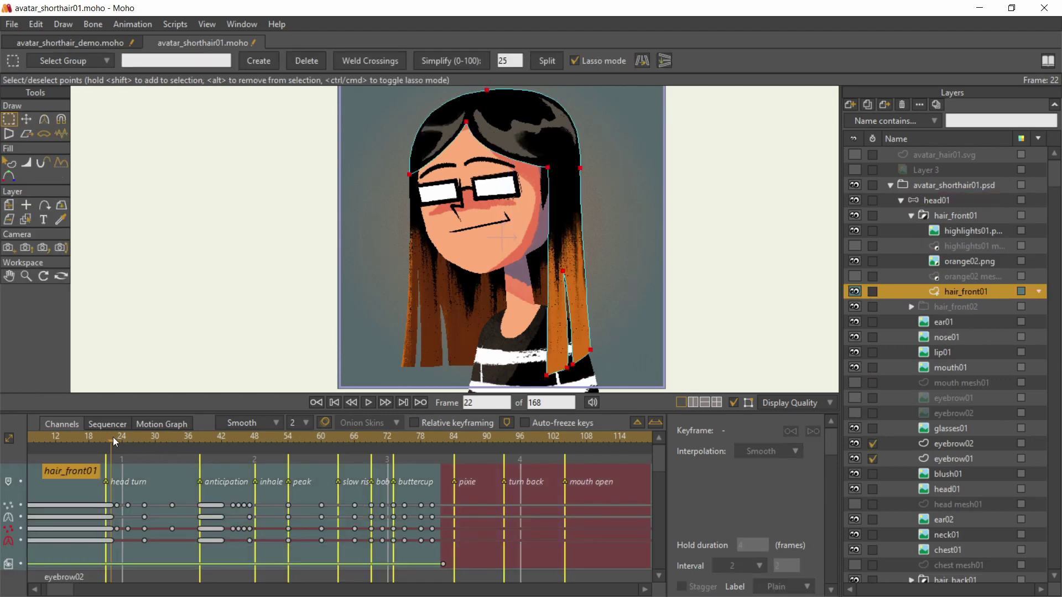
pyautogui.moveTo(112, 437); pyautogui.dragTo(500, 494)
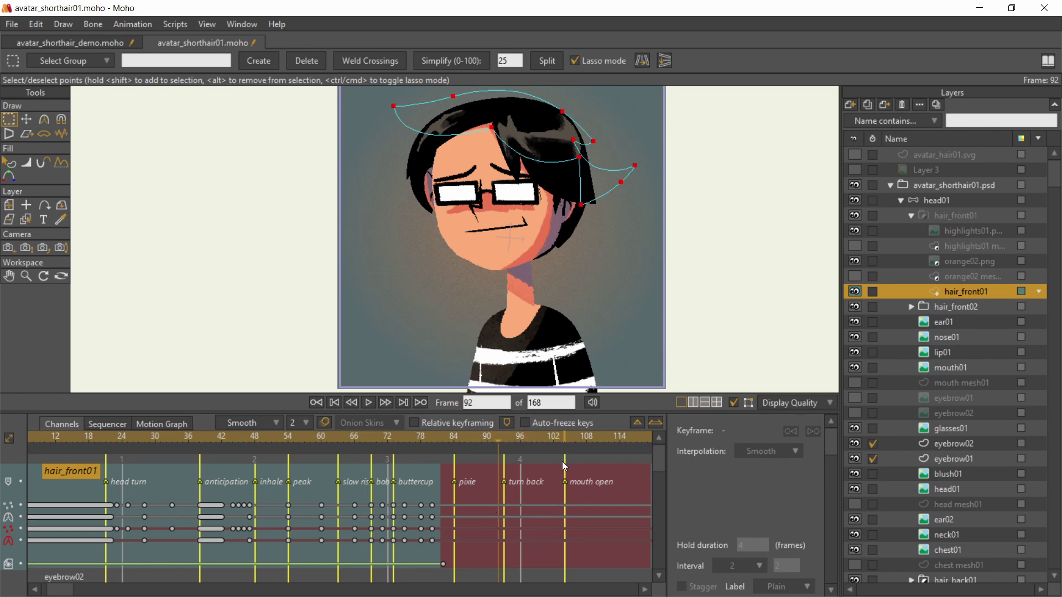
# Hide the hair_front01, hair_front02 and hair_back01 groups at frame 92.
pyautogui.click(855, 215)
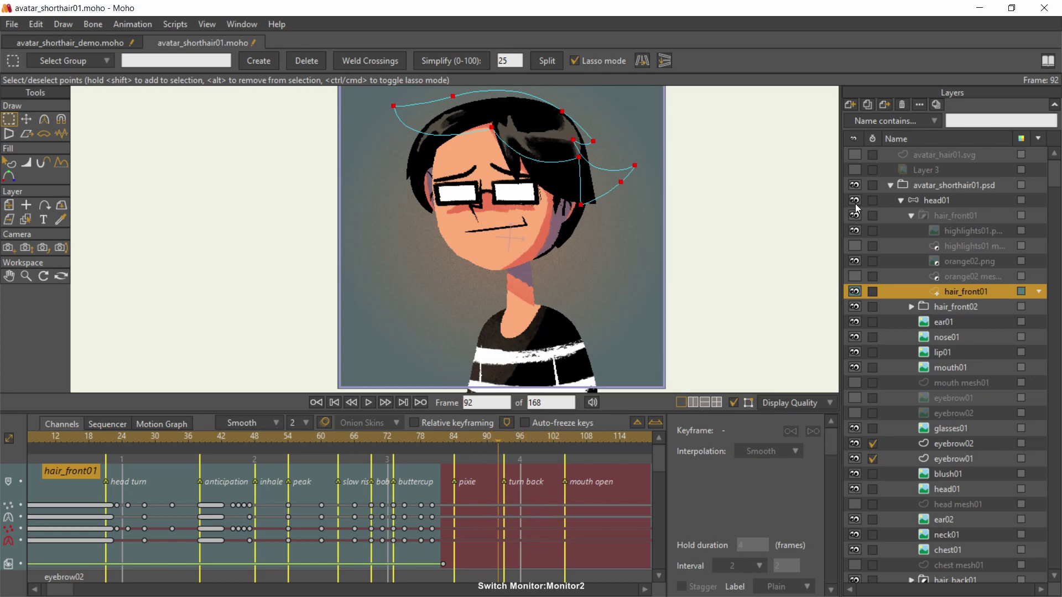
pyautogui.click(854, 293)
pyautogui.click(855, 307)
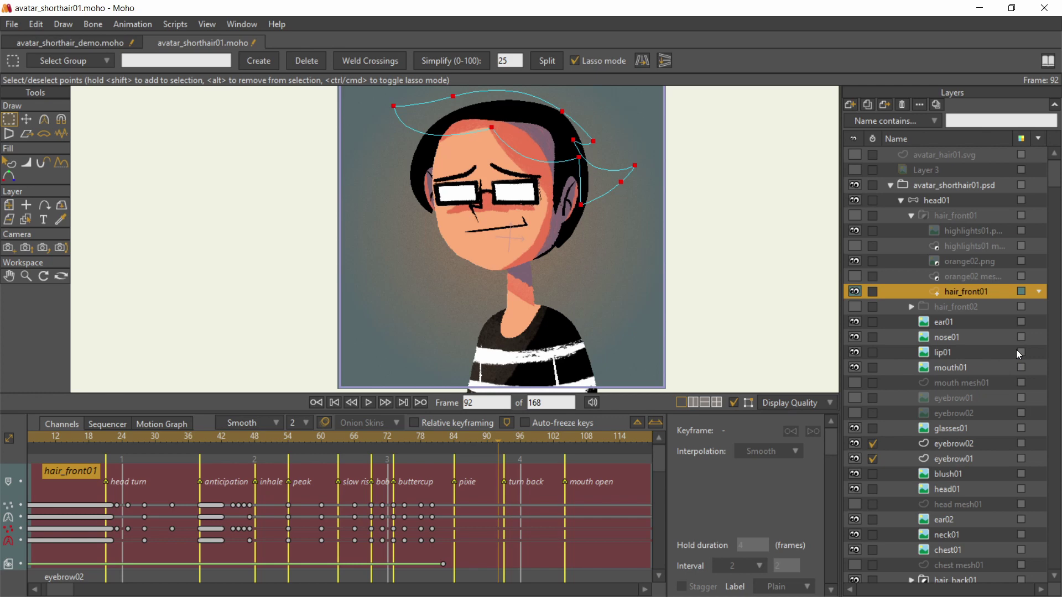
pyautogui.scroll(-2, 1058, 189)
pyautogui.click(855, 538)
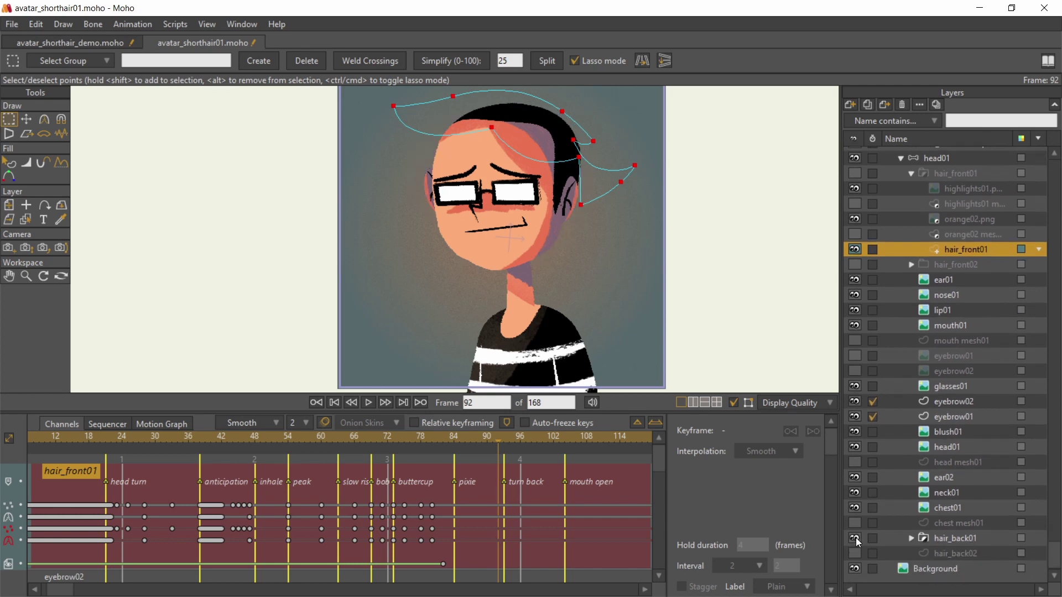
# Export the animation as a PNG image sequence named avatar_shorthair01.png, covering frames 1 to 168.
pyautogui.click(14, 25)
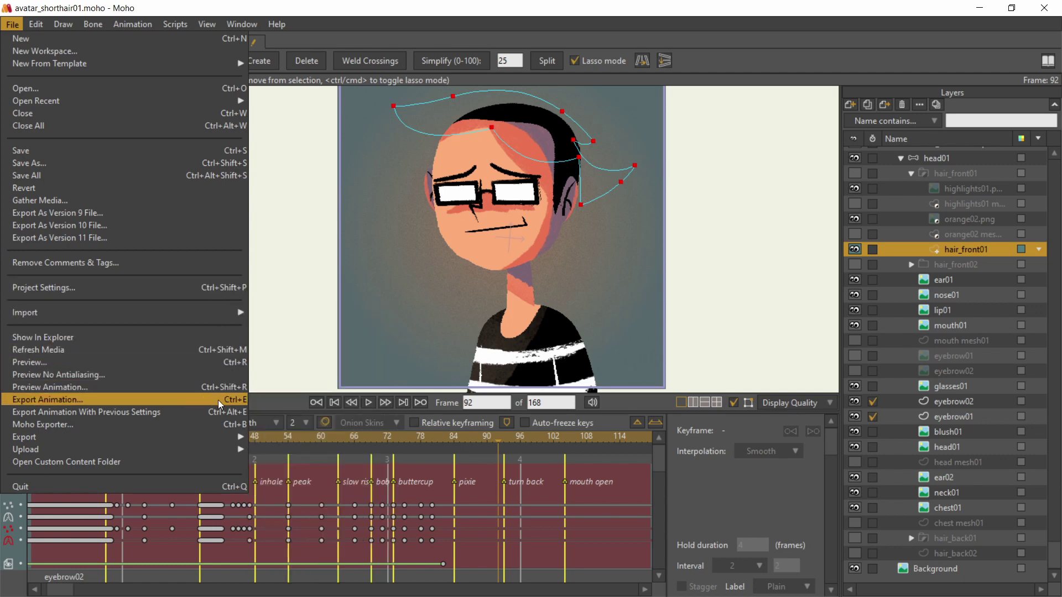
pyautogui.click(57, 396)
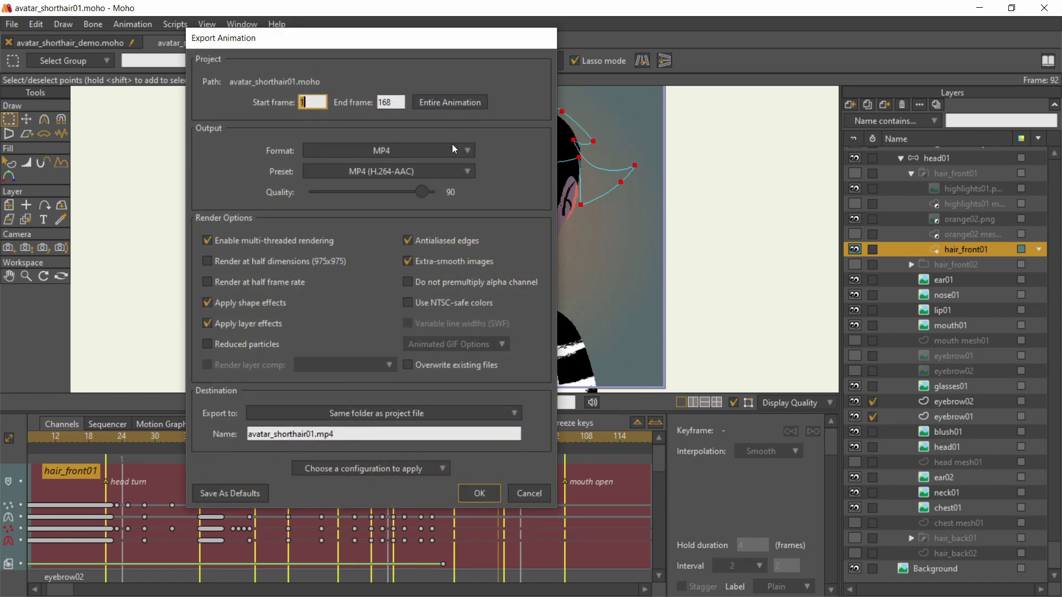
pyautogui.click(462, 151)
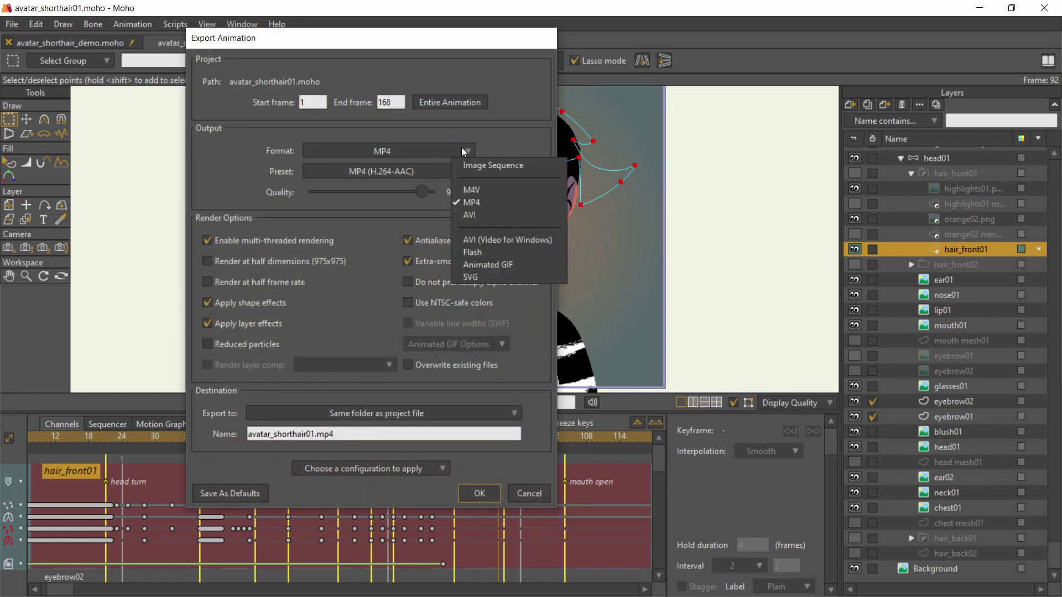
pyautogui.click(534, 160)
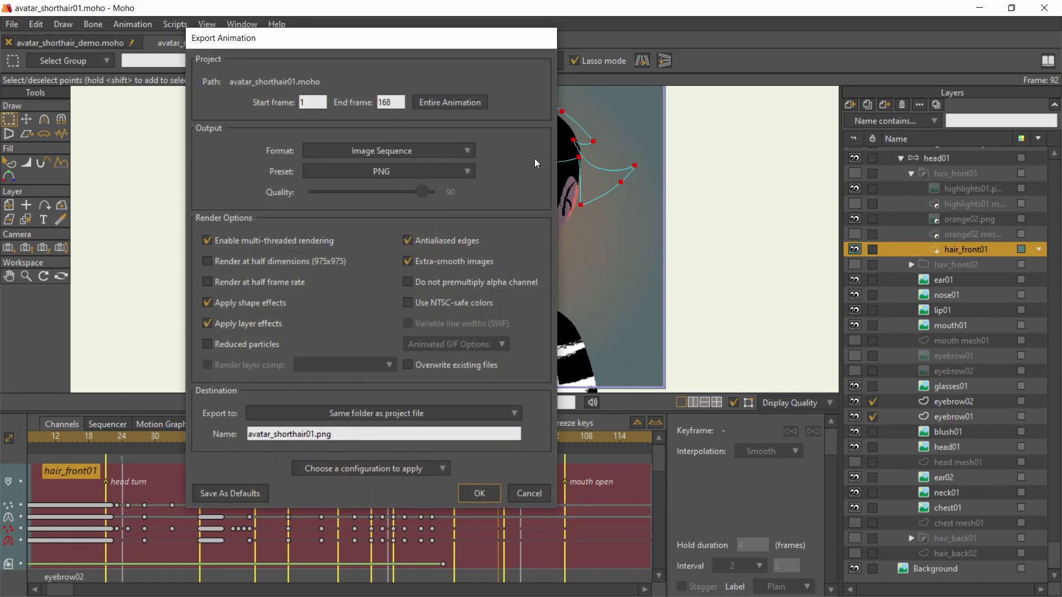
pyautogui.click(479, 493)
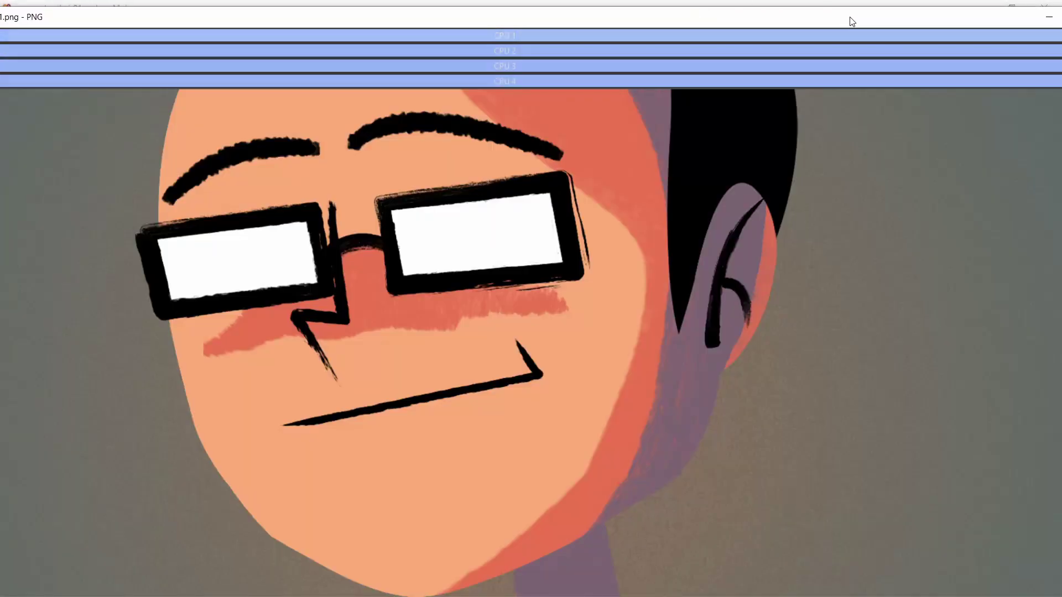
# Move the render window aside, switch to XnView and browse the exported PNG frames.
pyautogui.moveTo(852, 21); pyautogui.dragTo(666, 20)
pyautogui.click(929, 16)
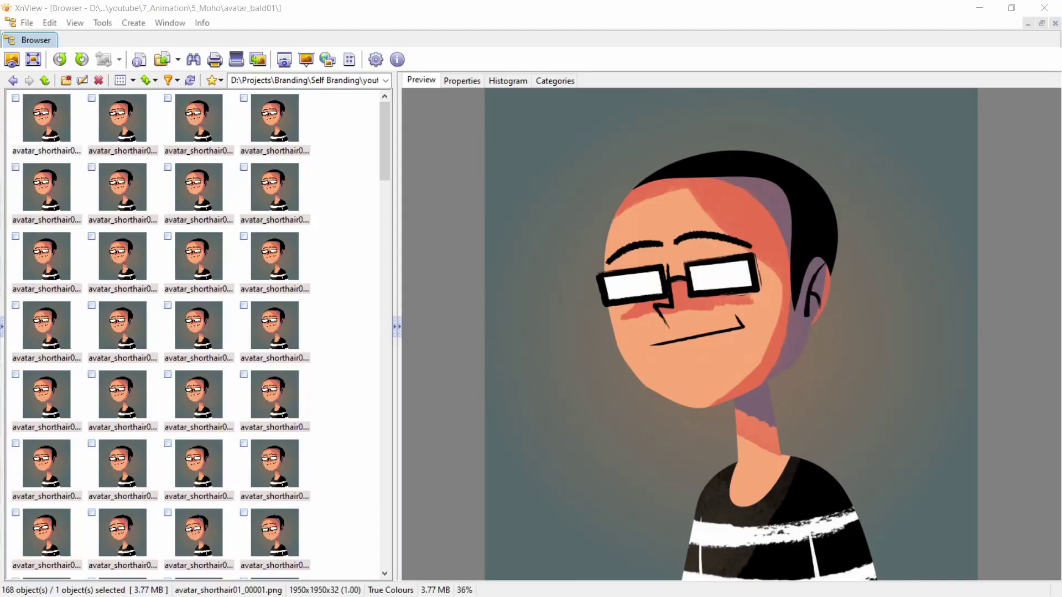
pyautogui.moveTo(384, 167); pyautogui.dragTo(385, 380)
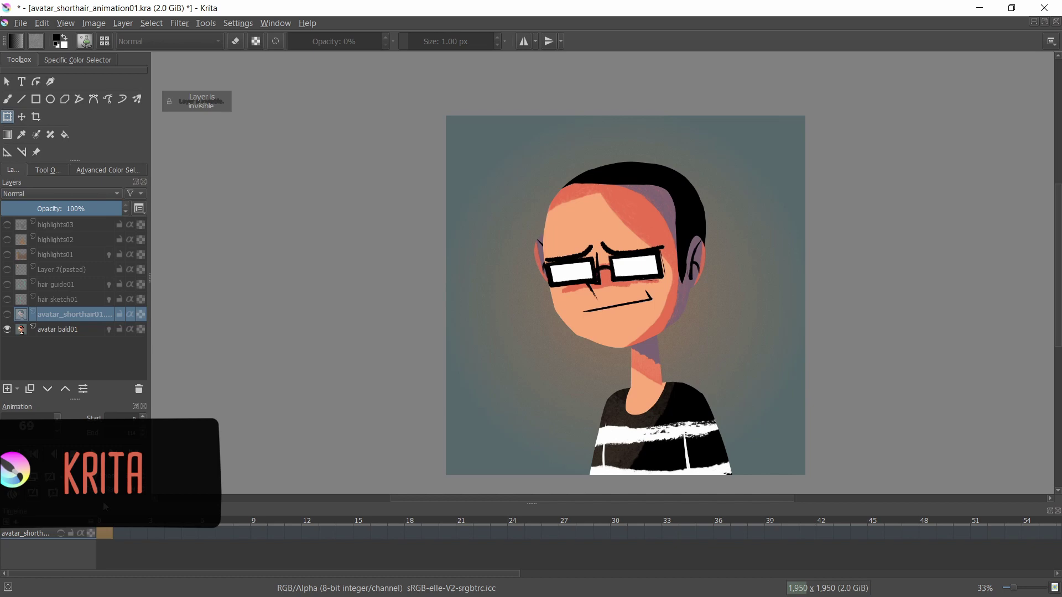
# In Krita, show the hair guide01 and hair sketch01 layers and play back the hair sketches over the avatar.
pyautogui.click(7, 284)
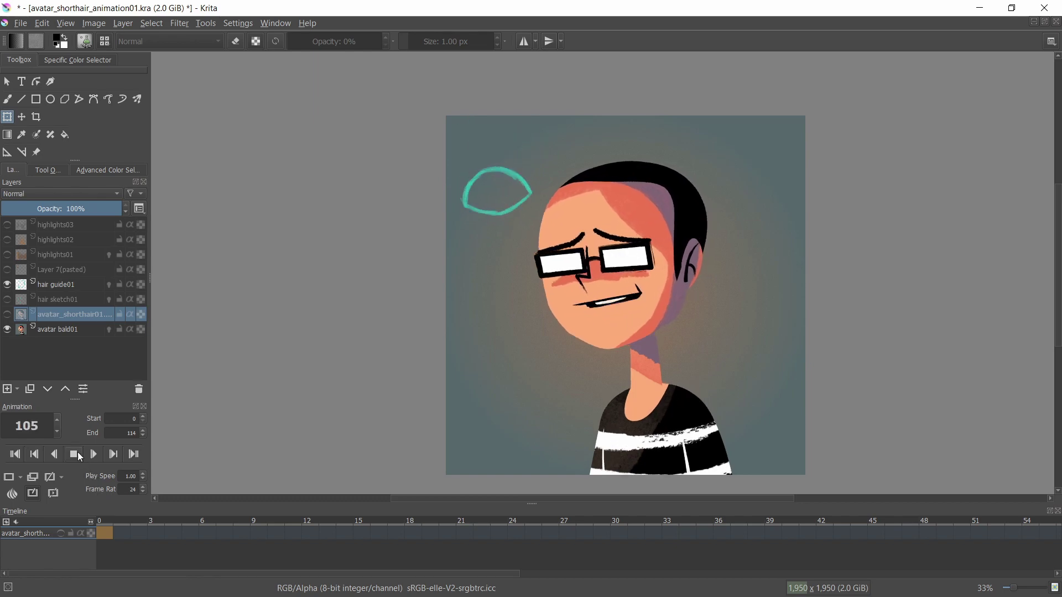
pyautogui.press('space')
pyautogui.click(7, 299)
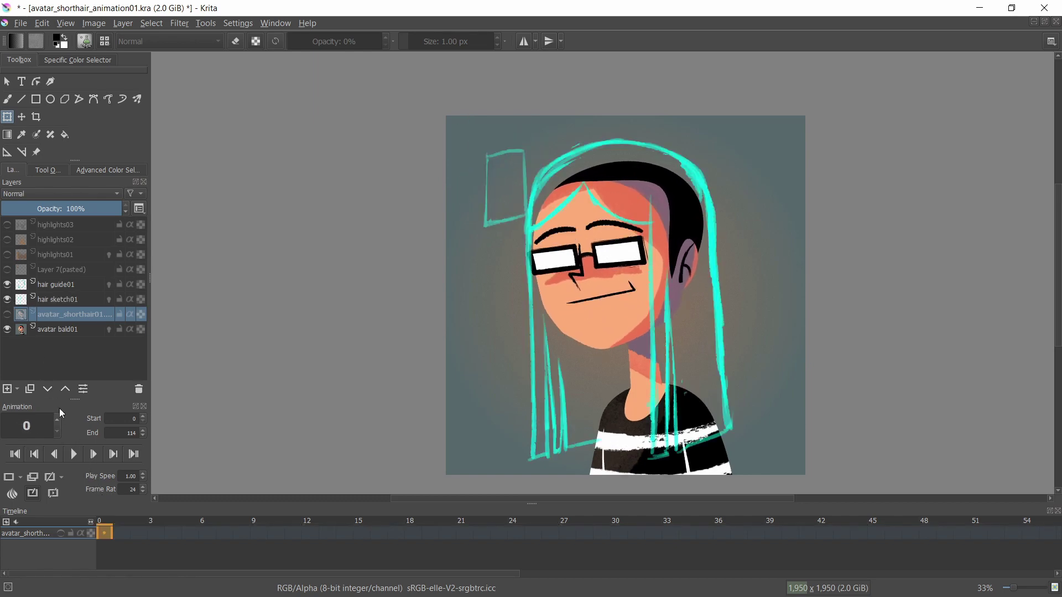
pyautogui.click(75, 455)
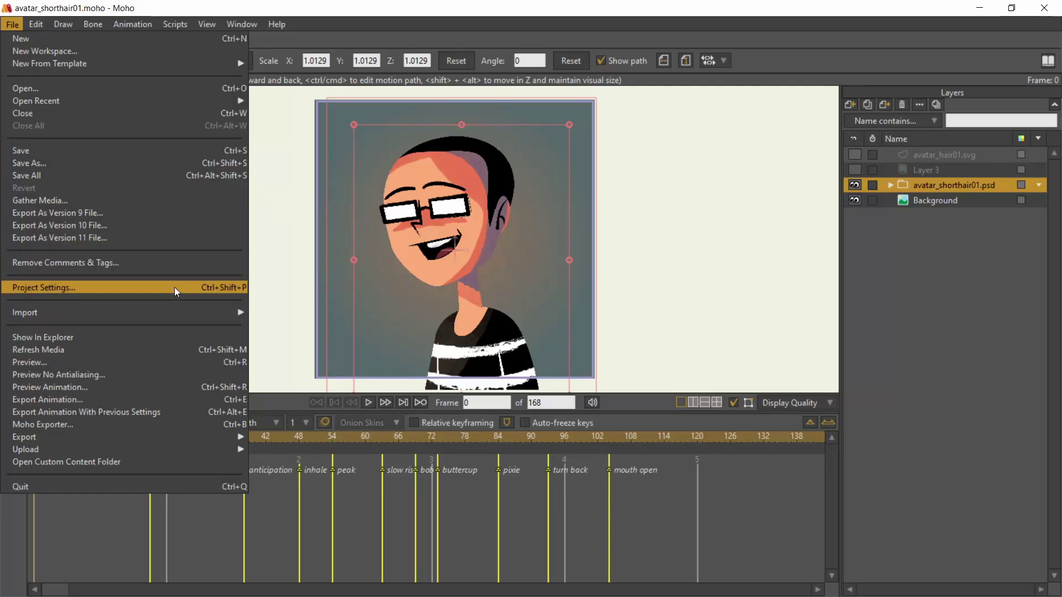
# In Moho, import all avatar_shorthair_keyframes01B JPG frames from the avatar_shorthair01B folder as an image sequence.
pyautogui.moveTo(220, 312)
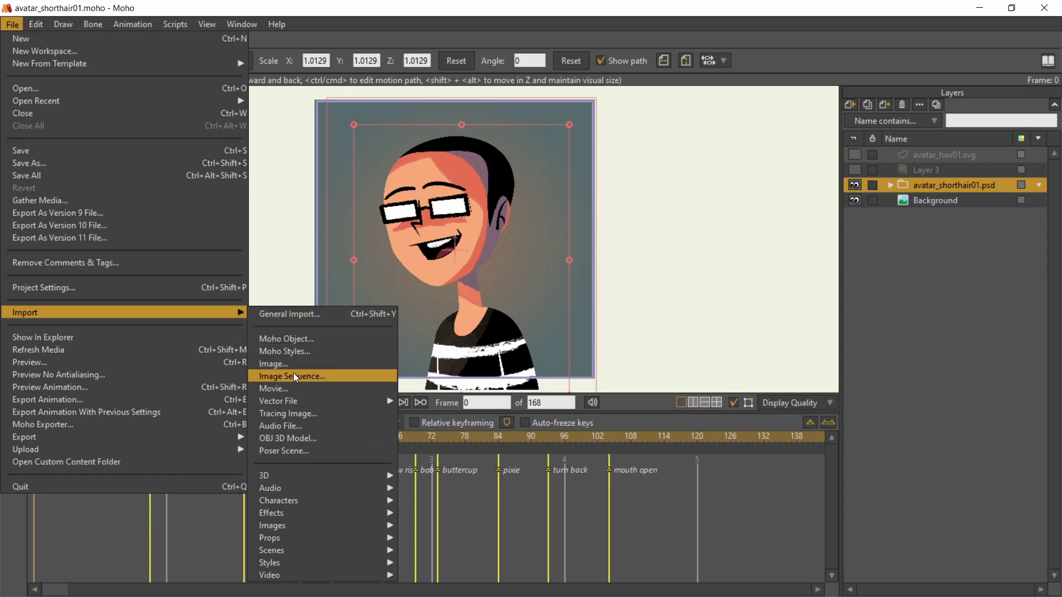
pyautogui.click(317, 376)
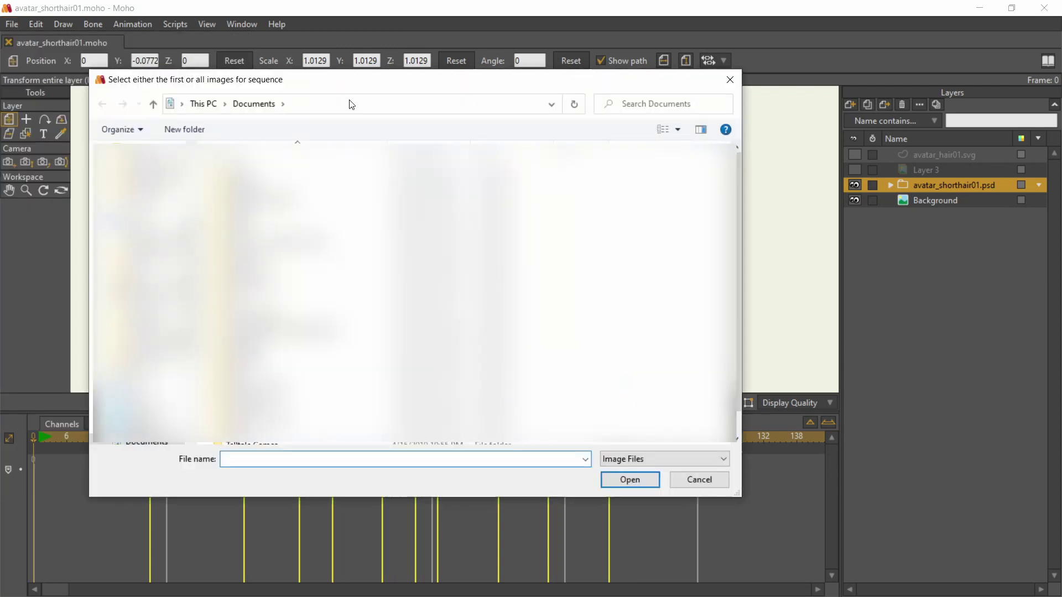
pyautogui.click(373, 164)
pyautogui.hotkey('ctrl', 'a')
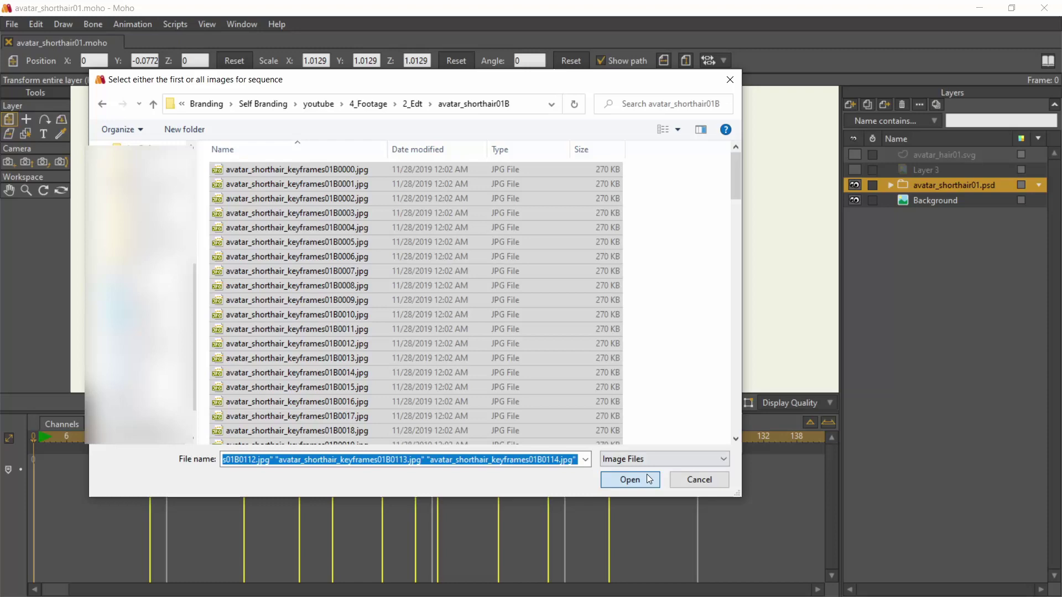
pyautogui.click(645, 476)
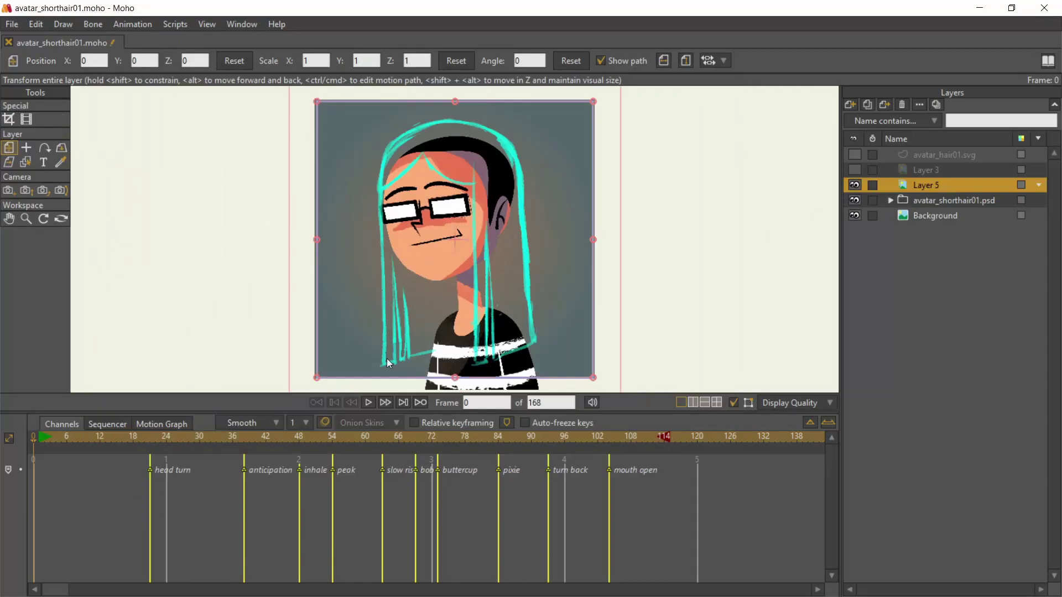
# Scrub the imported sketch sequence to frame 115, expand the avatar_shorthair01.psd group and reduce the opacity of Layer 5.
pyautogui.moveTo(34, 441); pyautogui.dragTo(669, 498)
pyautogui.click(891, 200)
pyautogui.doubleClick(967, 183)
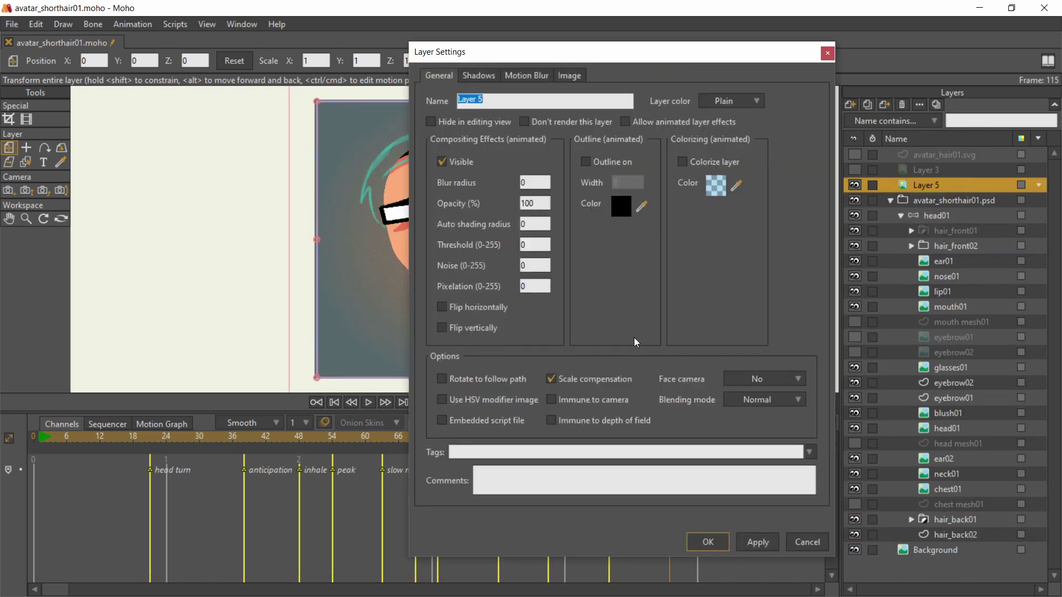
pyautogui.click(523, 204)
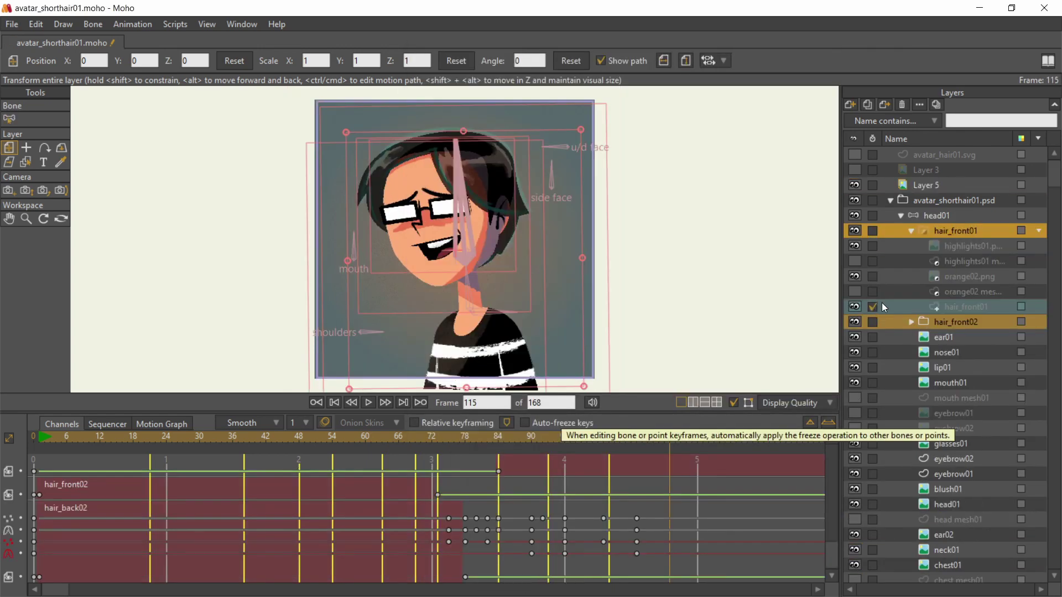
# Show the hair_front02 group's channels in the timeline and hide the Layer 5 sketch reference.
pyautogui.click(874, 321)
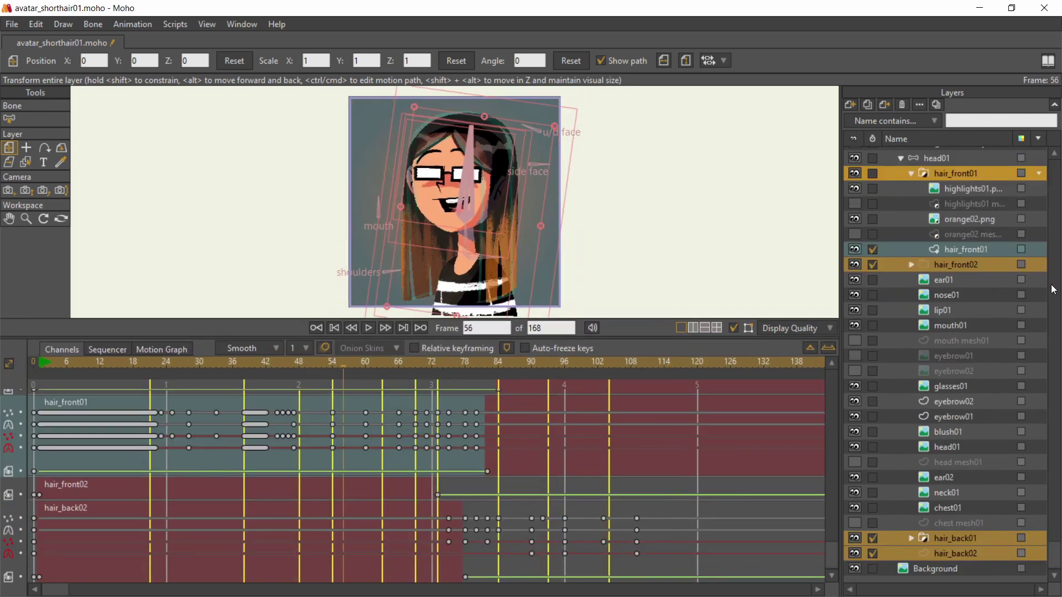
pyautogui.scroll(5, 1019, 190)
pyautogui.click(1018, 187)
pyautogui.click(733, 329)
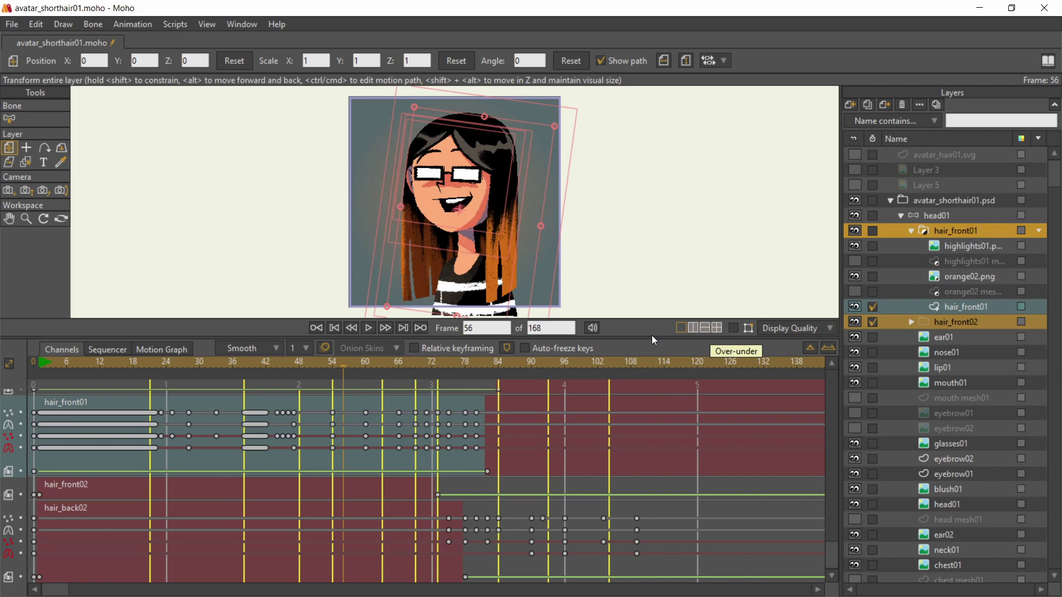
# Scrub the hair animation to frame 73 and examine the Visible option in the Layer Settings of the hair_front02 vector layer.
pyautogui.moveTo(335, 364); pyautogui.dragTo(509, 400)
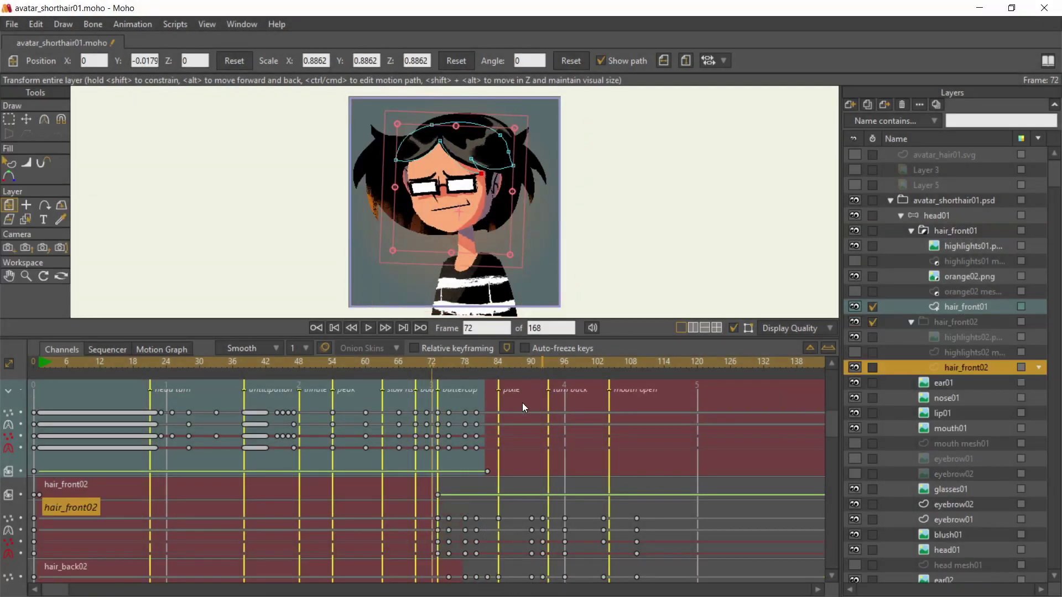
pyautogui.moveTo(433, 366); pyautogui.dragTo(437, 366)
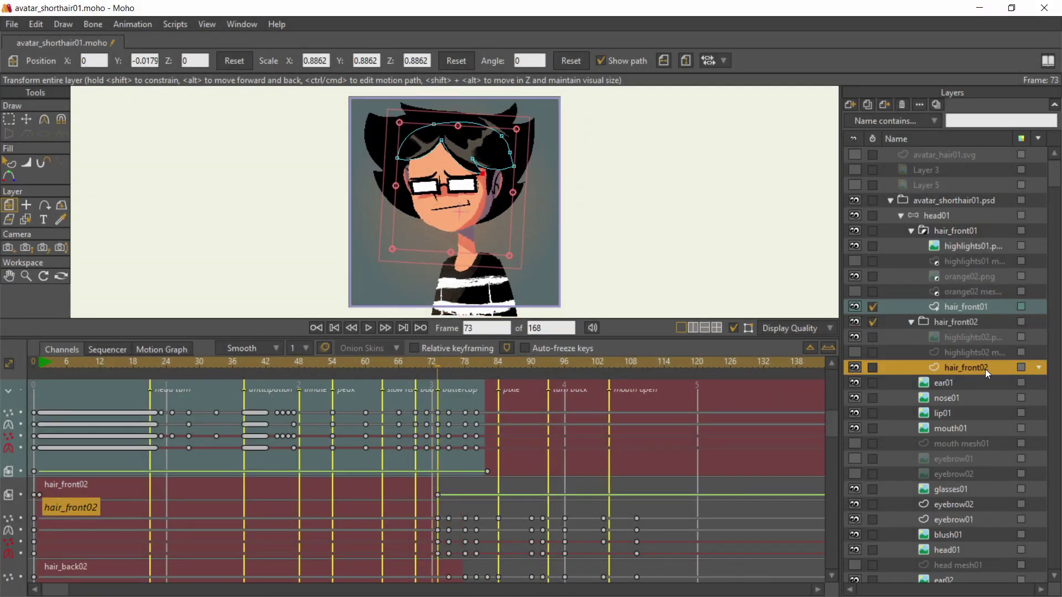
pyautogui.doubleClick(1005, 367)
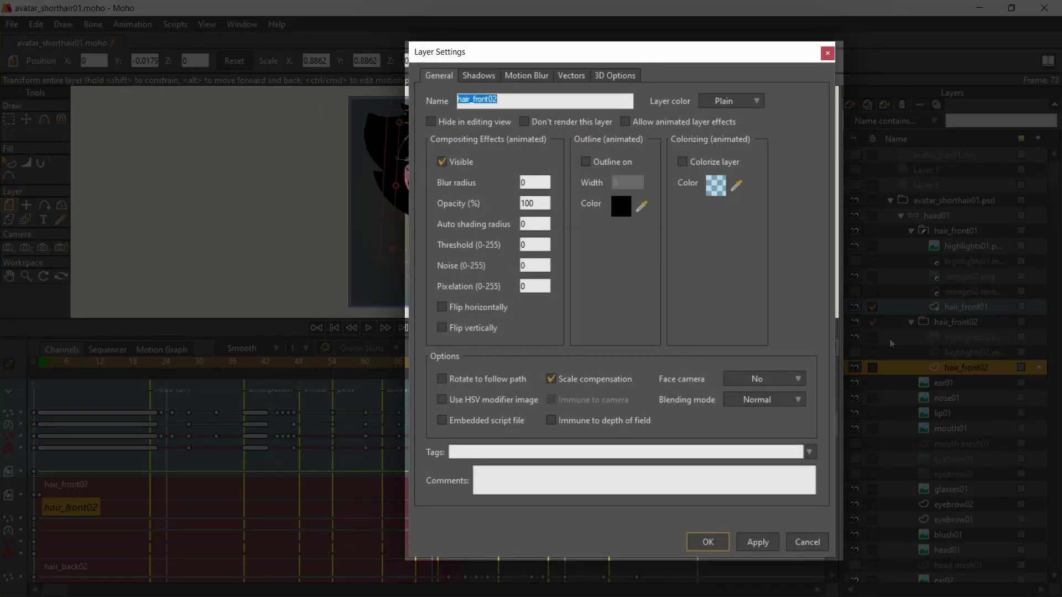
pyautogui.click(443, 161)
pyautogui.click(712, 542)
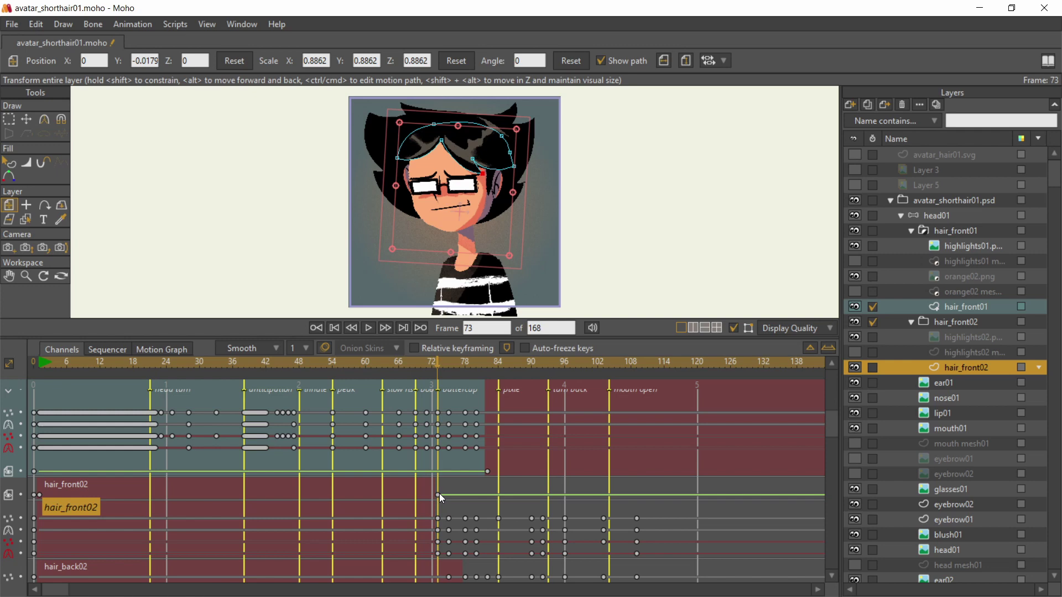
# Examine the hair_front02 visibility keyframe at frame 73 and the matching Visible option in the layer's quick settings.
pyautogui.moveTo(438, 495)
pyautogui.mouseDown()
pyautogui.moveTo(397, 495)
pyautogui.moveTo(427, 494)
pyautogui.mouseUp()
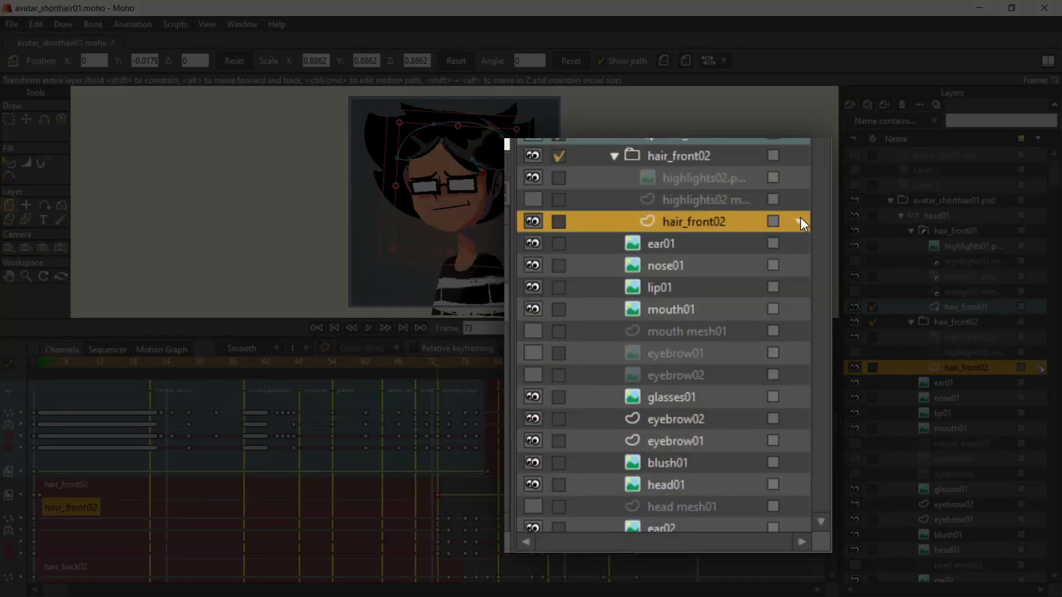
pyautogui.click(1040, 368)
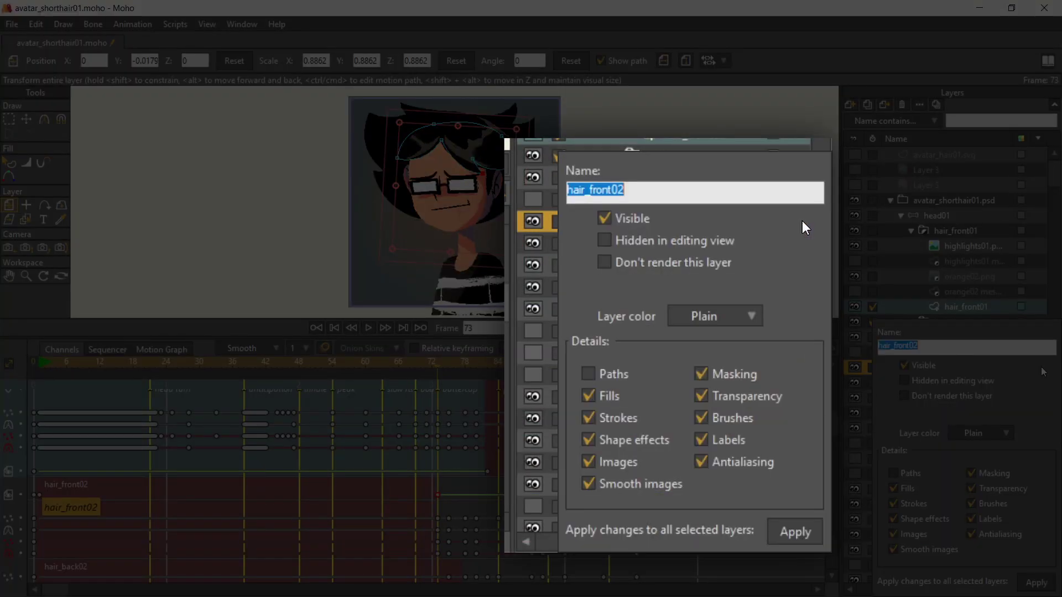
pyautogui.click(902, 367)
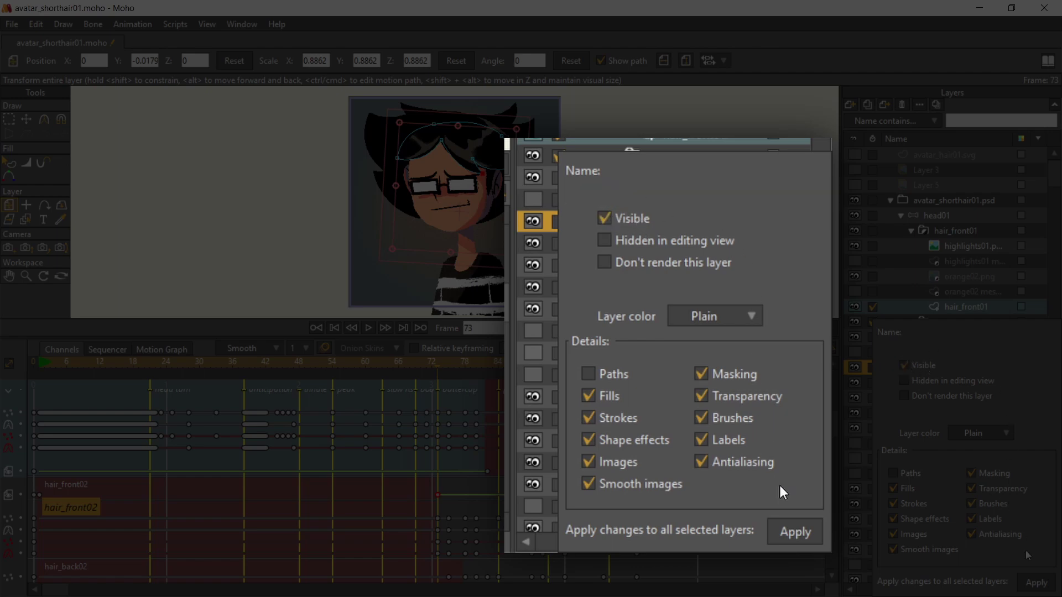
pyautogui.hotkey('ctrl', 'z')
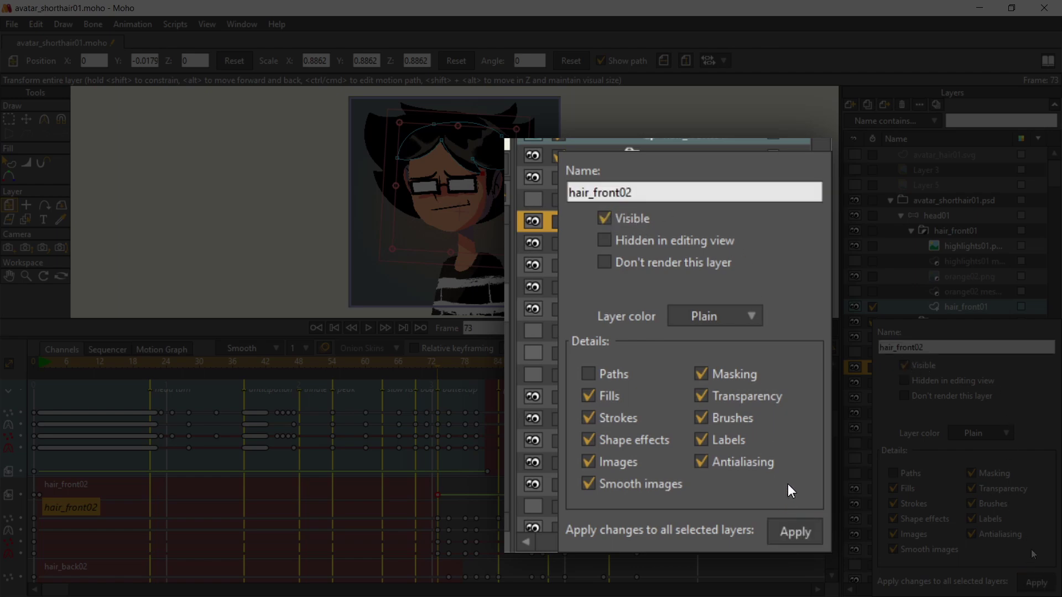
pyautogui.click(455, 489)
# Go from frame 0 to frame 1 and scrub past frame 73 toward the turn back marker to review the hair layers' visibility switching.
pyautogui.press('Home')
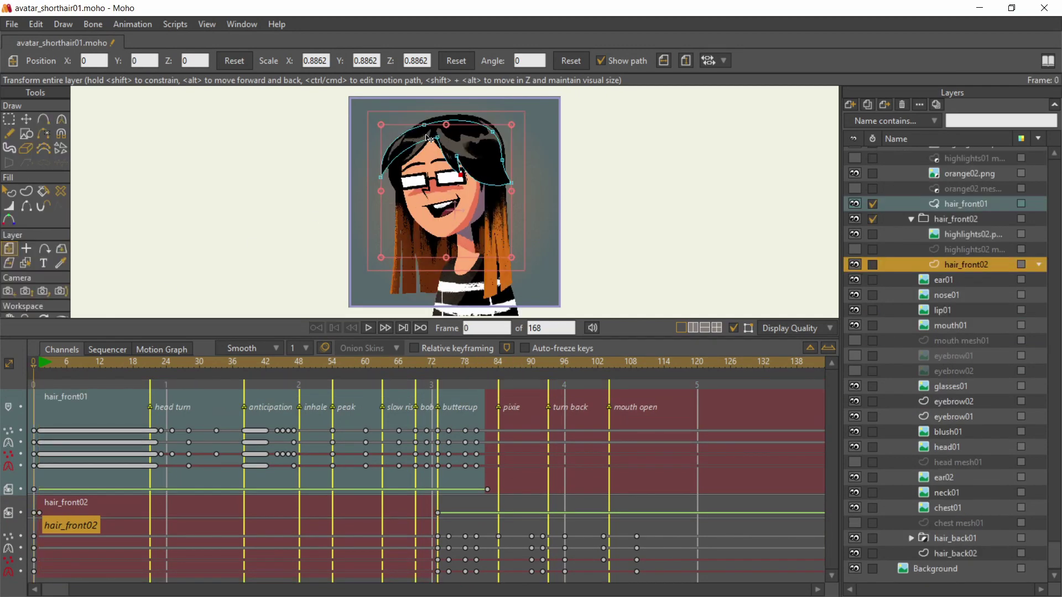
pyautogui.hotkey('ctrl', 'Right')
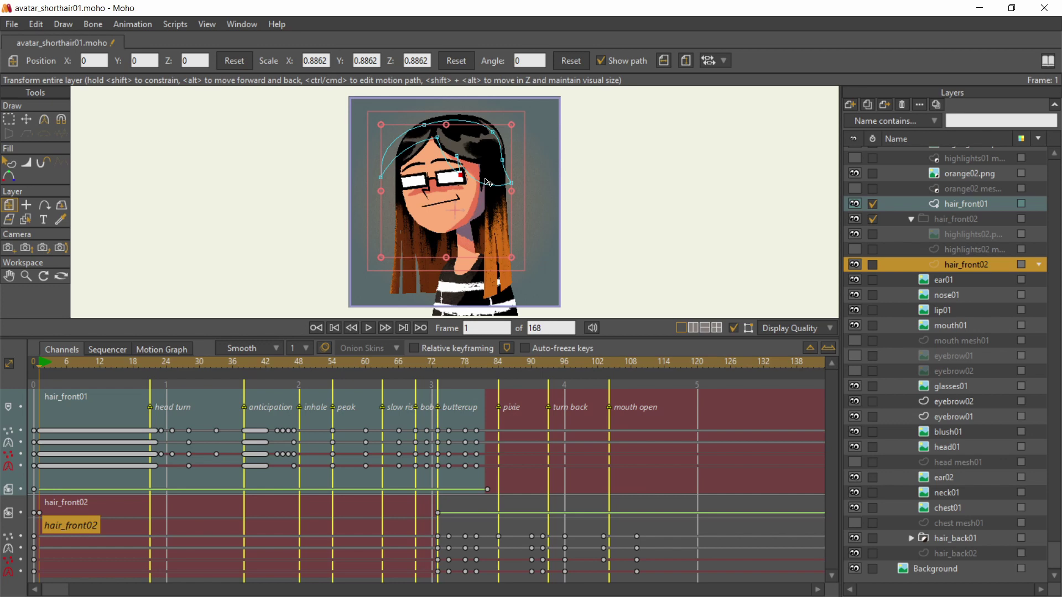
pyautogui.moveTo(41, 366); pyautogui.dragTo(433, 512)
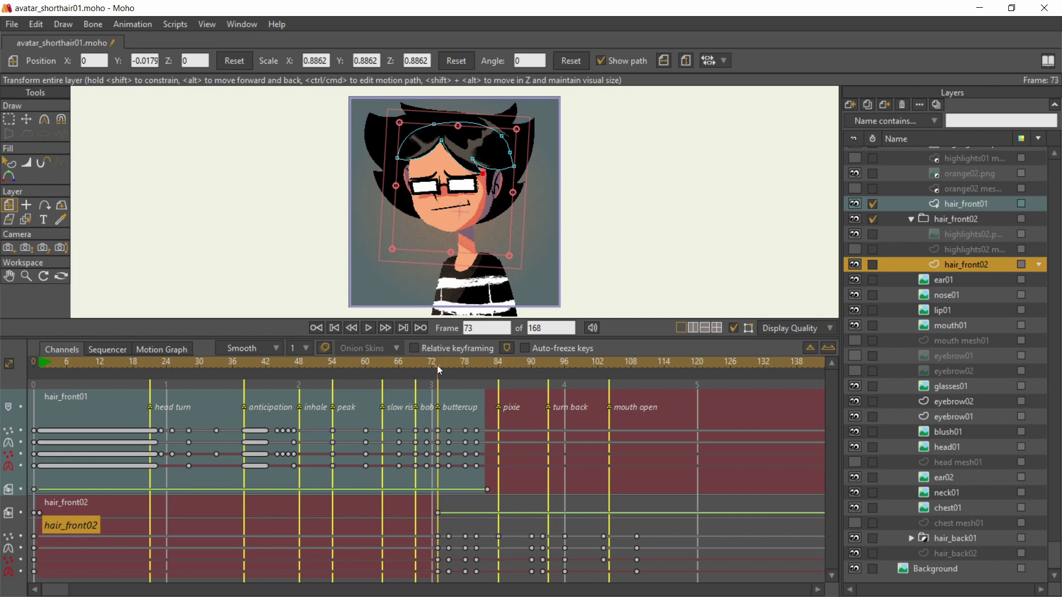
pyautogui.moveTo(437, 365); pyautogui.dragTo(552, 383)
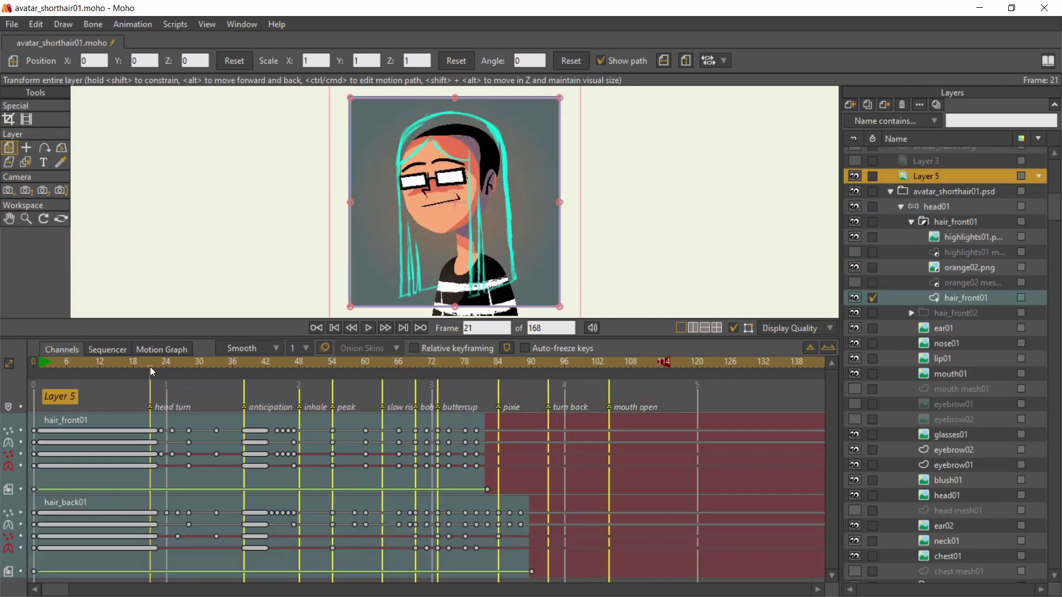
# Scrub the hair after the head turn marker against the Layer 5 sketches, and hide Layer 5 at frame 28.
pyautogui.moveTo(150, 366); pyautogui.dragTo(166, 369)
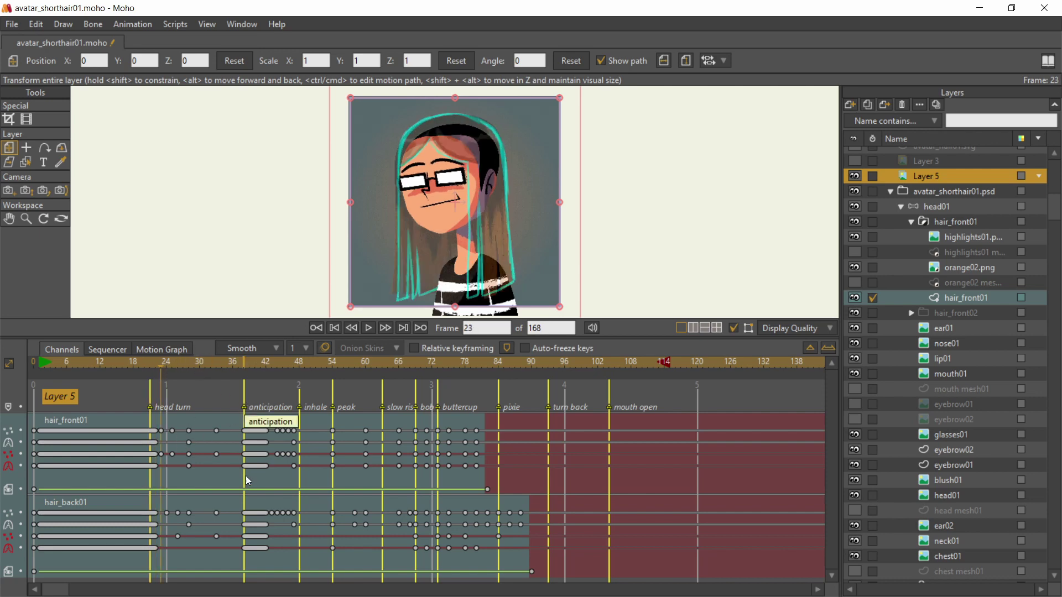
pyautogui.moveTo(242, 368); pyautogui.dragTo(189, 370)
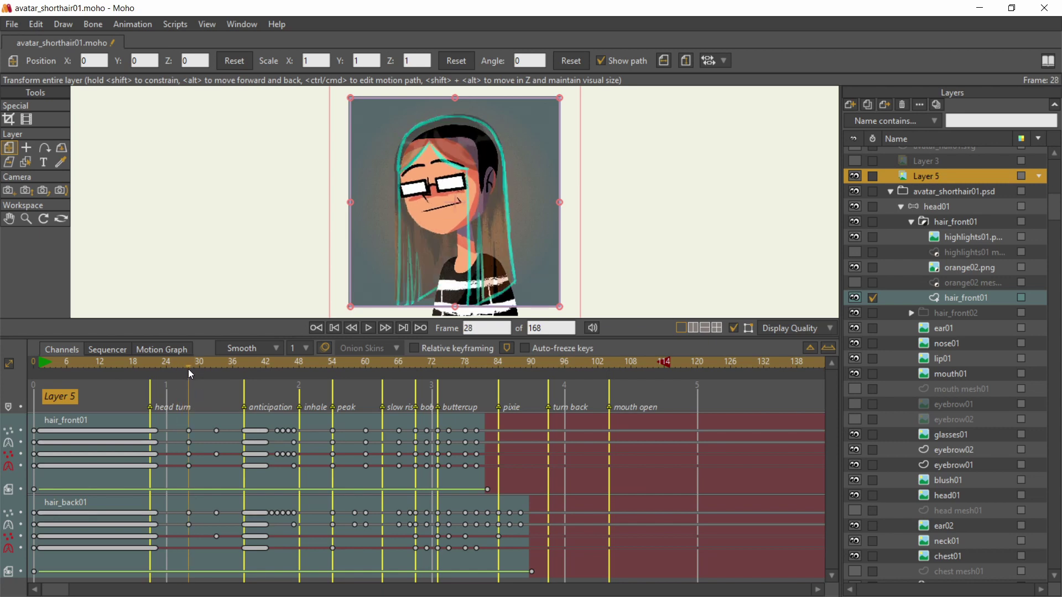
pyautogui.click(857, 177)
# Scrub back to frame 25 and undo the deletion of the hair_front01 and hair_back01 keyframes after the head turn marker.
pyautogui.moveTo(188, 364); pyautogui.dragTo(177, 393)
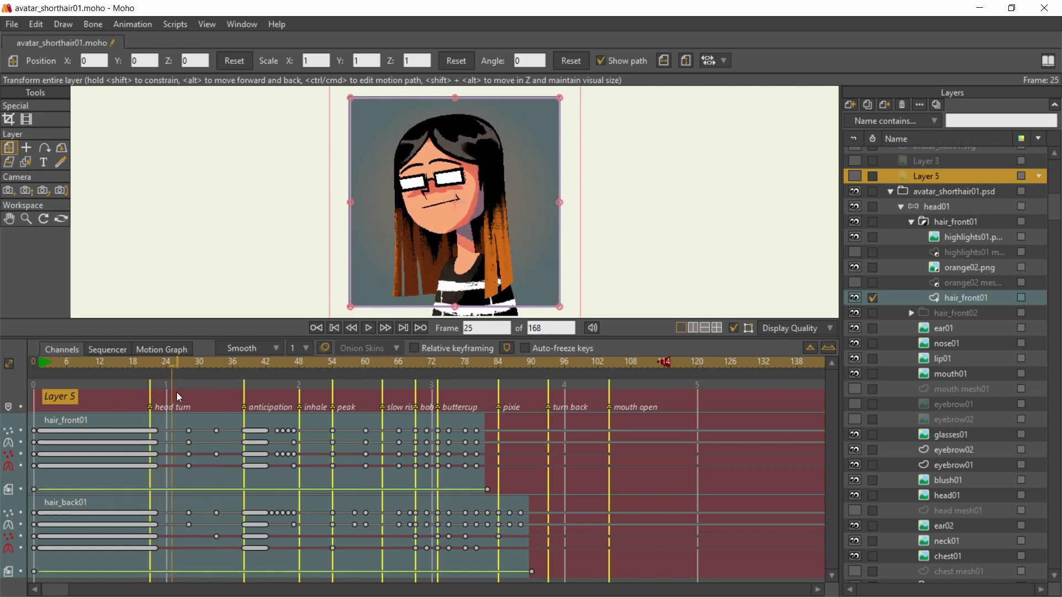
pyautogui.click(208, 417)
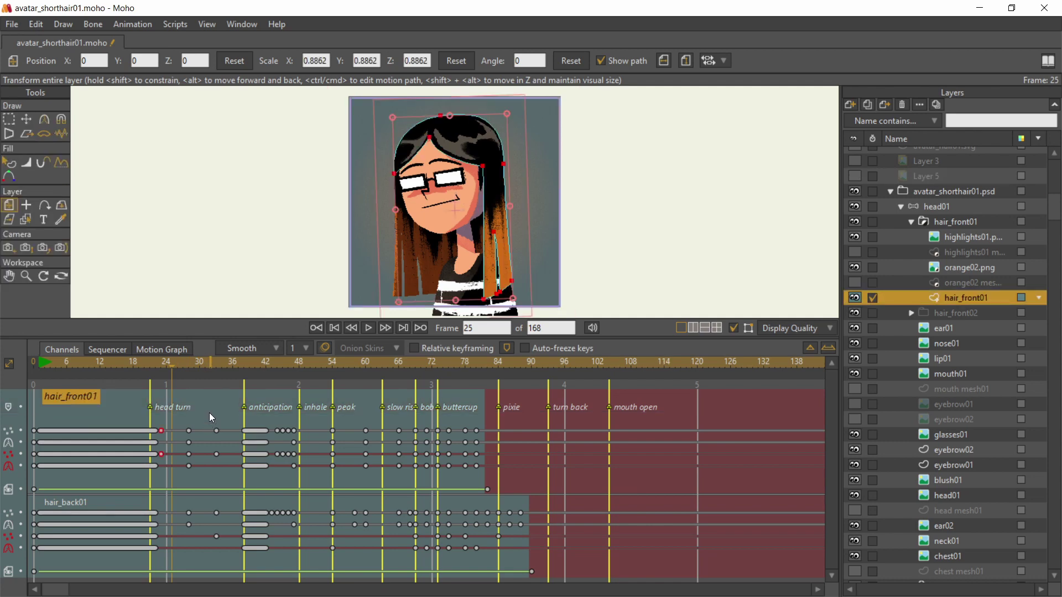
pyautogui.hotkey('ctrl', 'z')
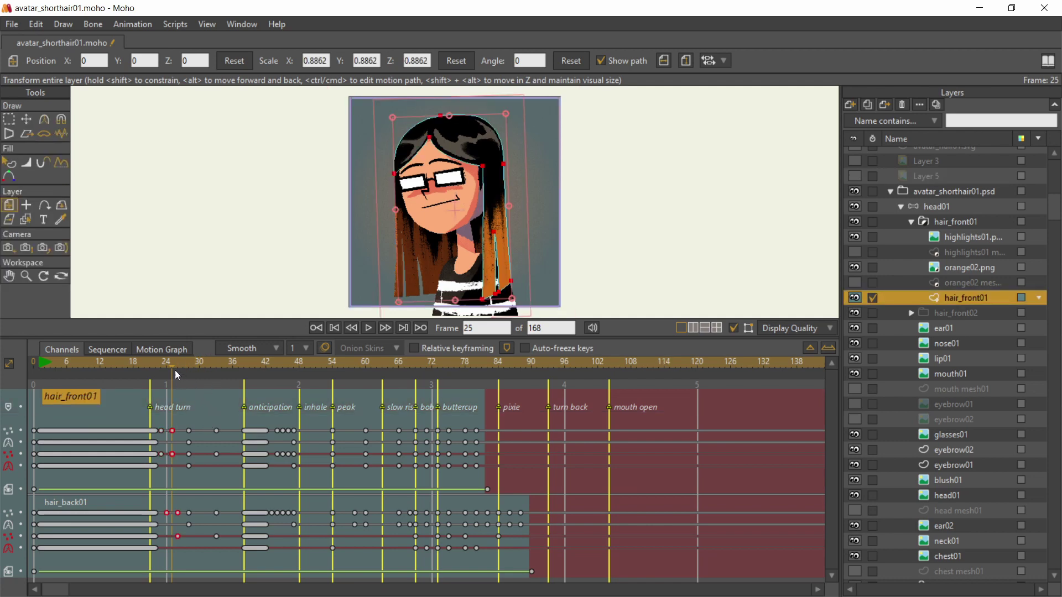
# Scrub from the head turn through the anticipation and bob to past the buttercup marker to review the hair_front01 and hair_back01 animation.
pyautogui.moveTo(157, 420); pyautogui.dragTo(275, 381)
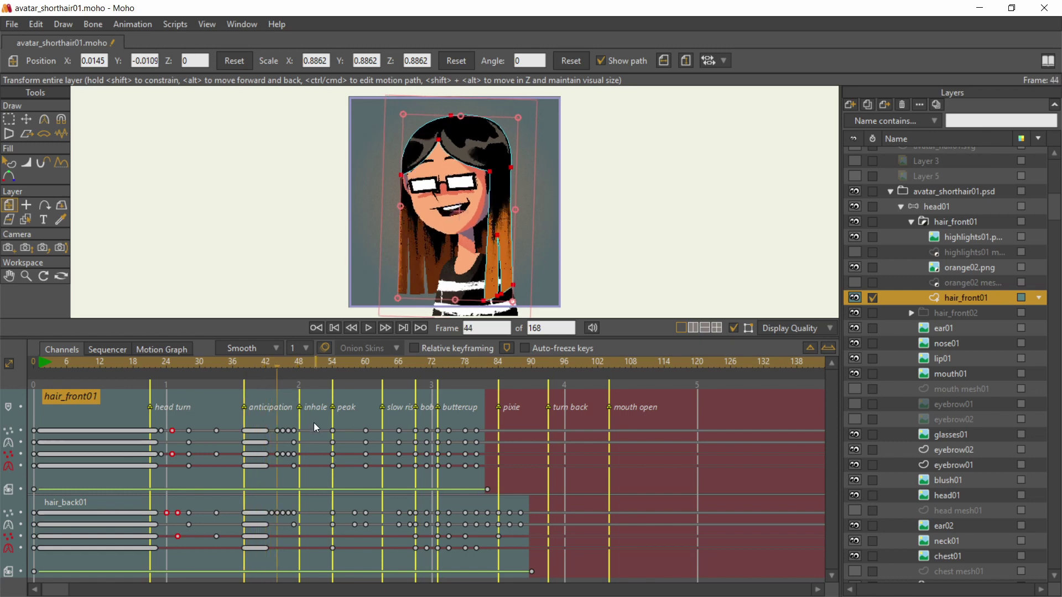
pyautogui.click(281, 370)
pyautogui.moveTo(281, 371); pyautogui.dragTo(428, 421)
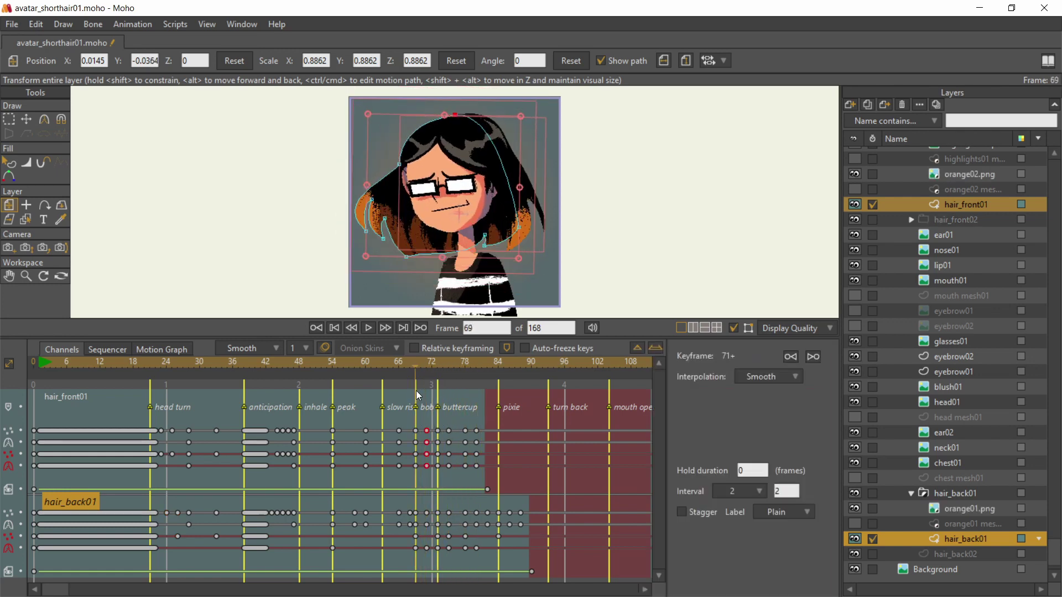
pyautogui.moveTo(416, 391); pyautogui.dragTo(450, 393)
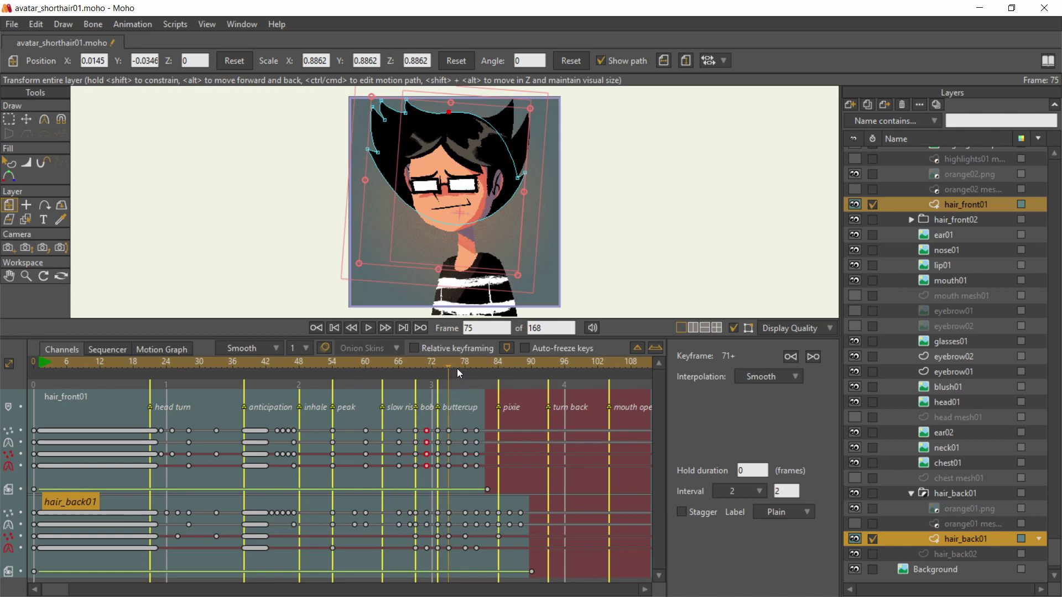
pyautogui.moveTo(450, 366); pyautogui.dragTo(481, 374)
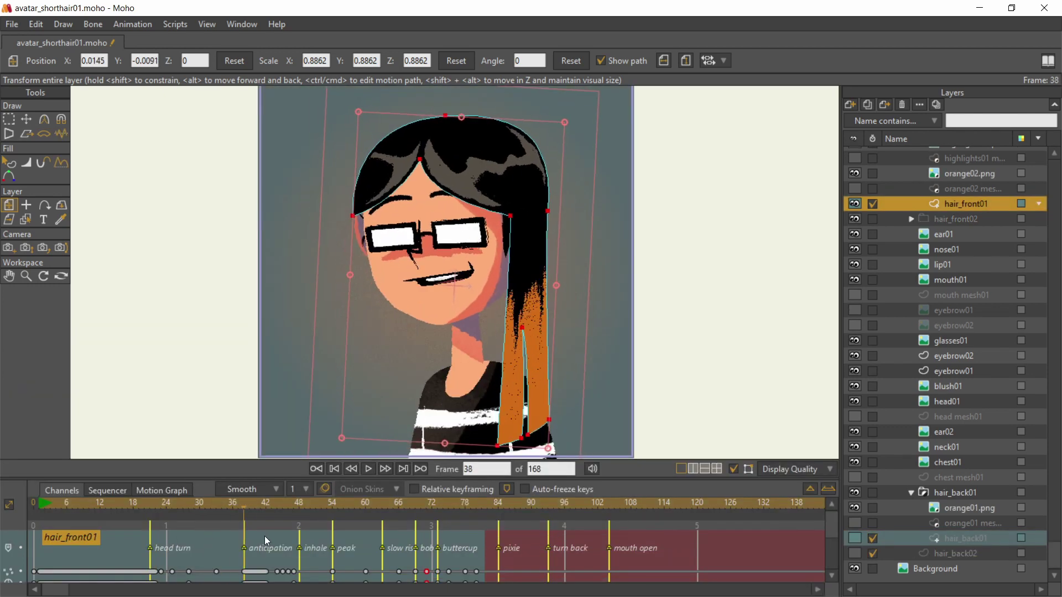
# Scrub past the turn back and mouth open markers to frame 114, comparing the head01 bone keyframes with the hair_back02 keyframes.
pyautogui.moveTo(333, 542); pyautogui.dragTo(166, 510)
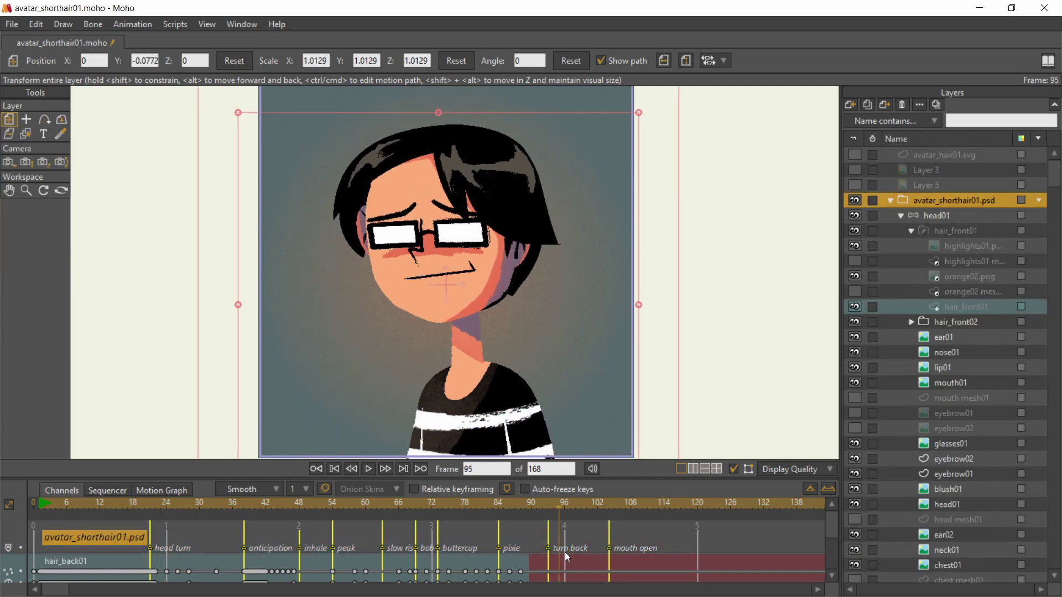
pyautogui.moveTo(566, 552)
pyautogui.mouseDown()
pyautogui.moveTo(583, 556)
pyautogui.moveTo(520, 549)
pyautogui.moveTo(584, 559)
pyautogui.mouseUp()
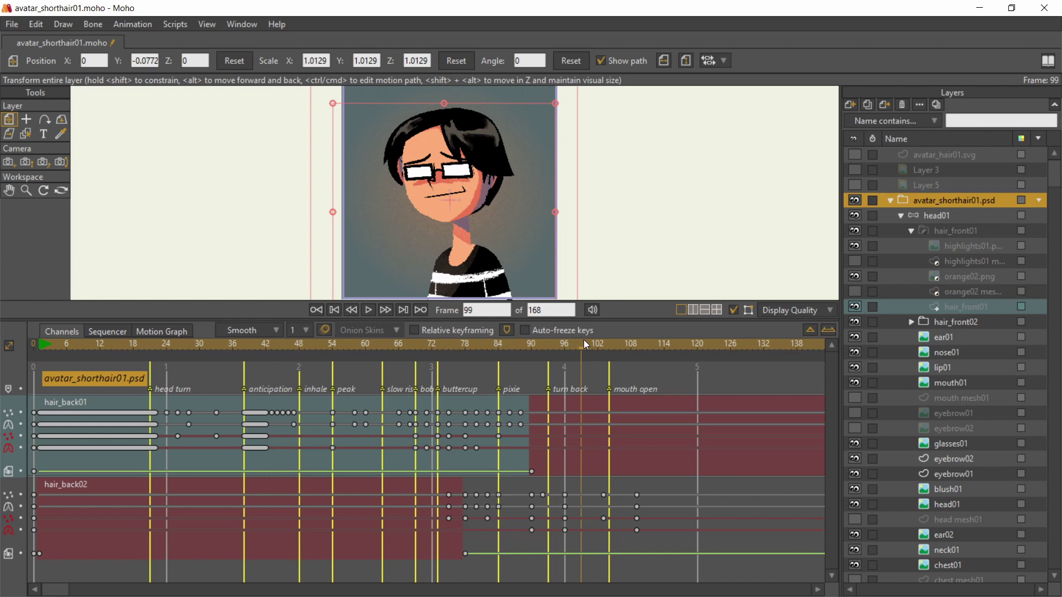
pyautogui.moveTo(580, 347); pyautogui.dragTo(637, 365)
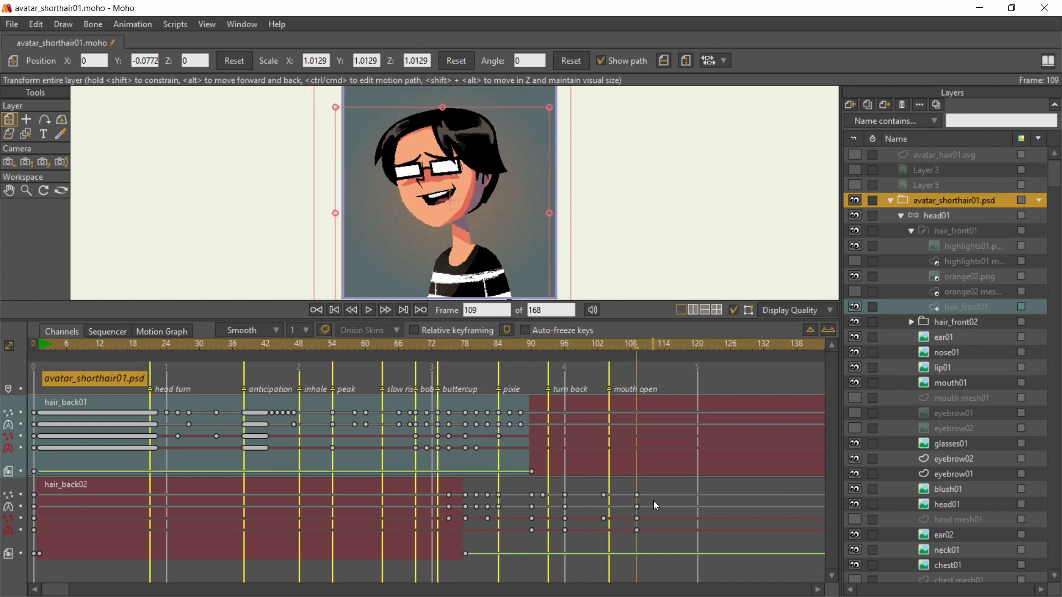
pyautogui.click(936, 215)
pyautogui.moveTo(43, 521); pyautogui.dragTo(24, 579)
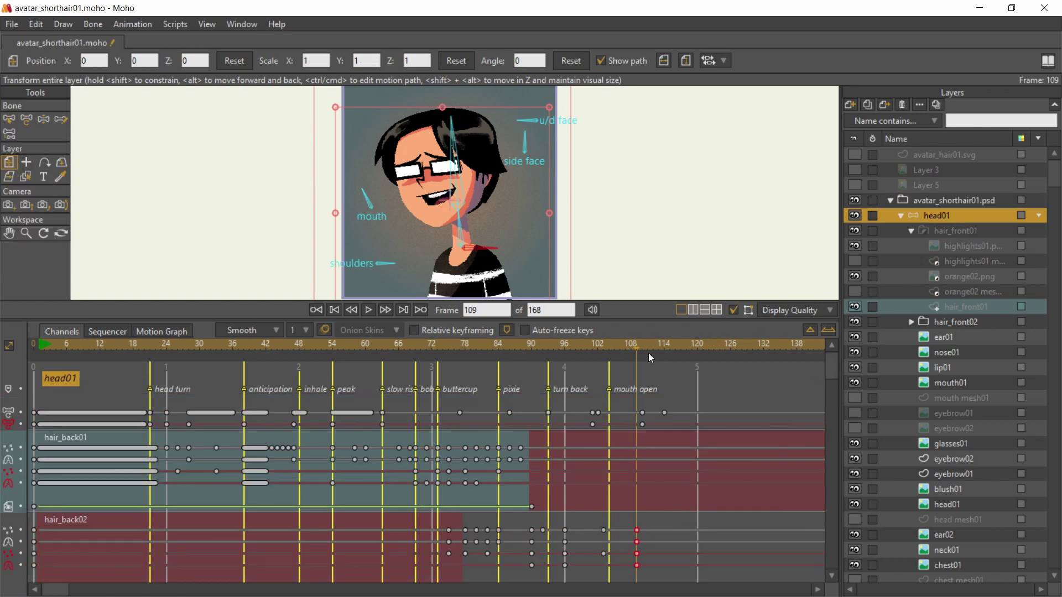
pyautogui.moveTo(638, 347); pyautogui.dragTo(665, 350)
# Show the hair_front01 channels alongside highlights01 mesh01 and scrub the timeline to review how the highlights mesh follows the front hair.
pyautogui.click(980, 262)
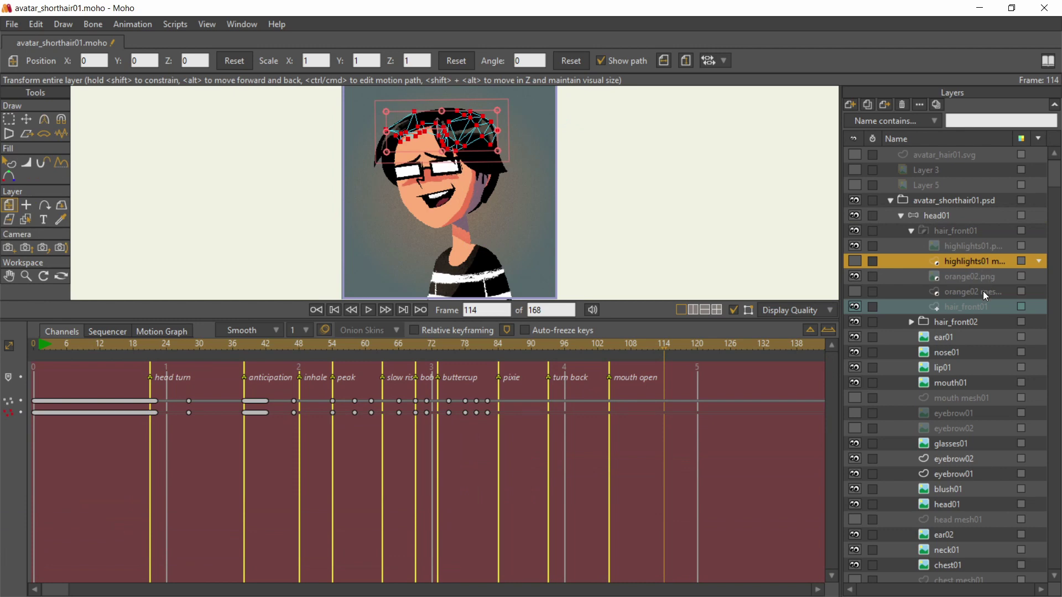
pyautogui.click(873, 307)
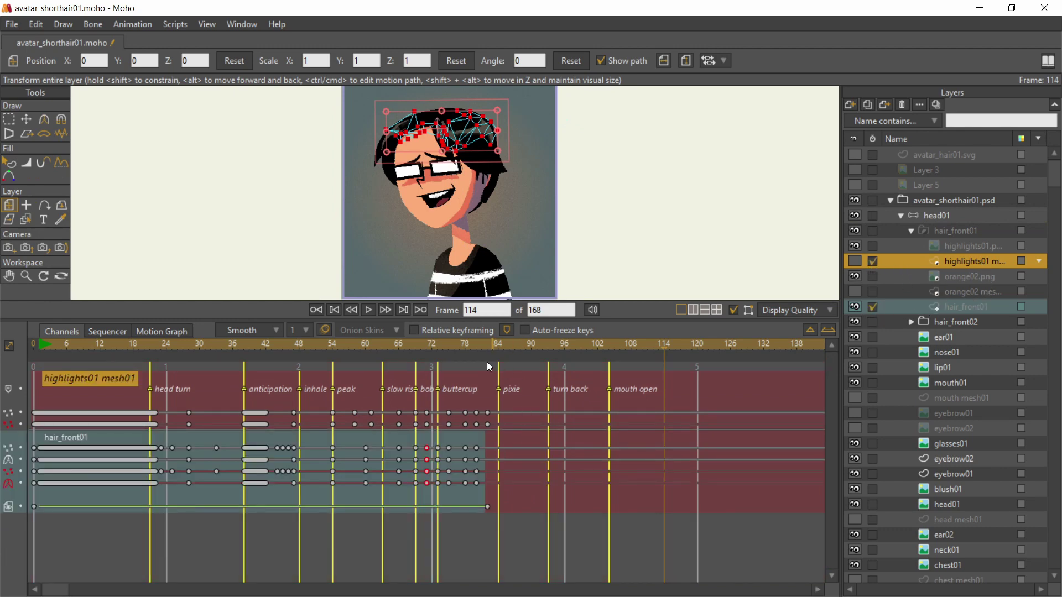
pyautogui.click(431, 345)
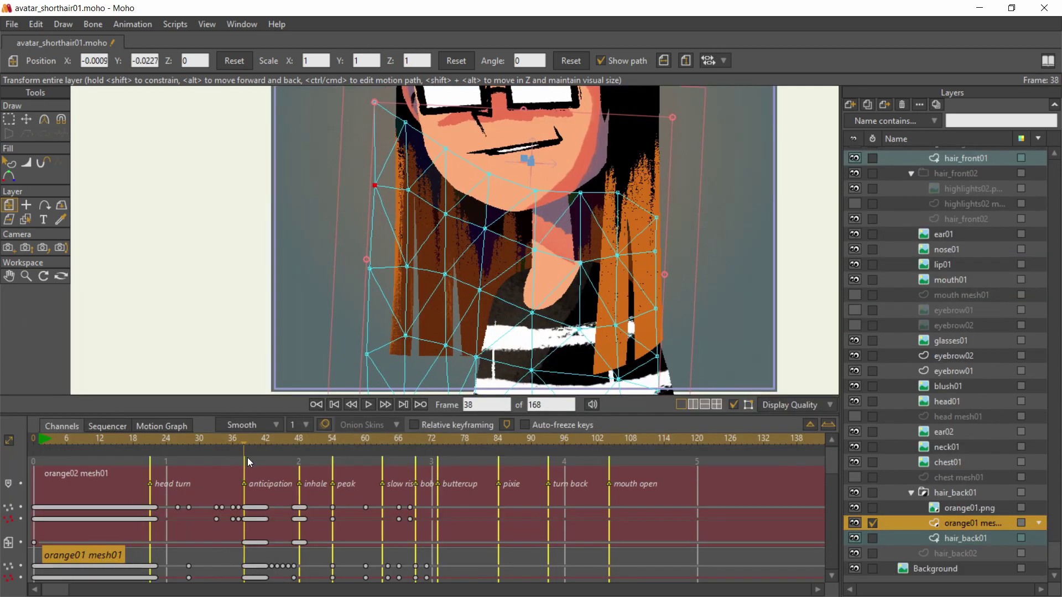
pyautogui.moveTo(247, 457); pyautogui.dragTo(576, 490)
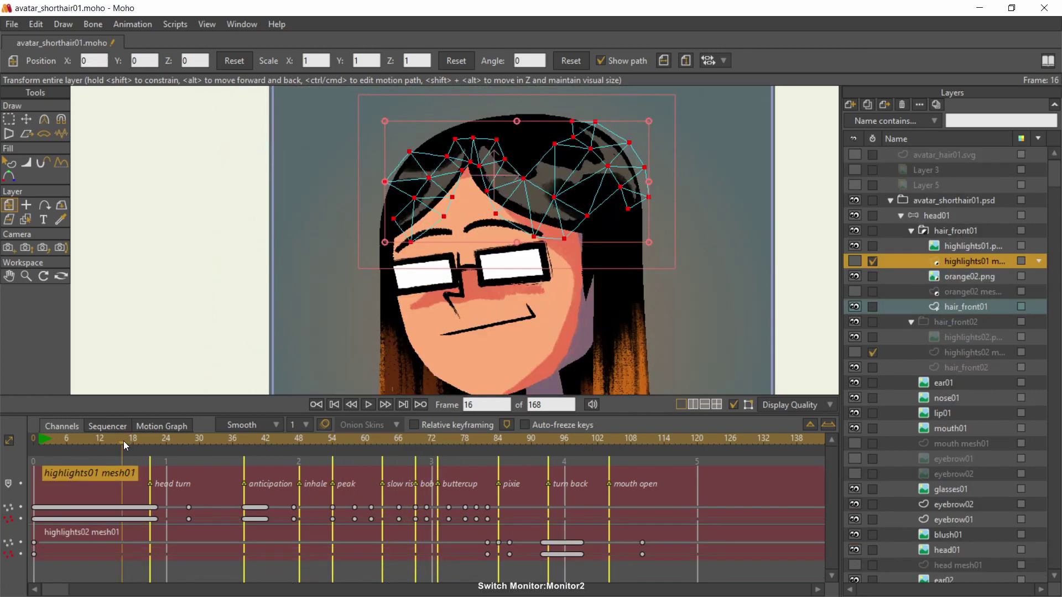
pyautogui.moveTo(124, 440); pyautogui.dragTo(485, 476)
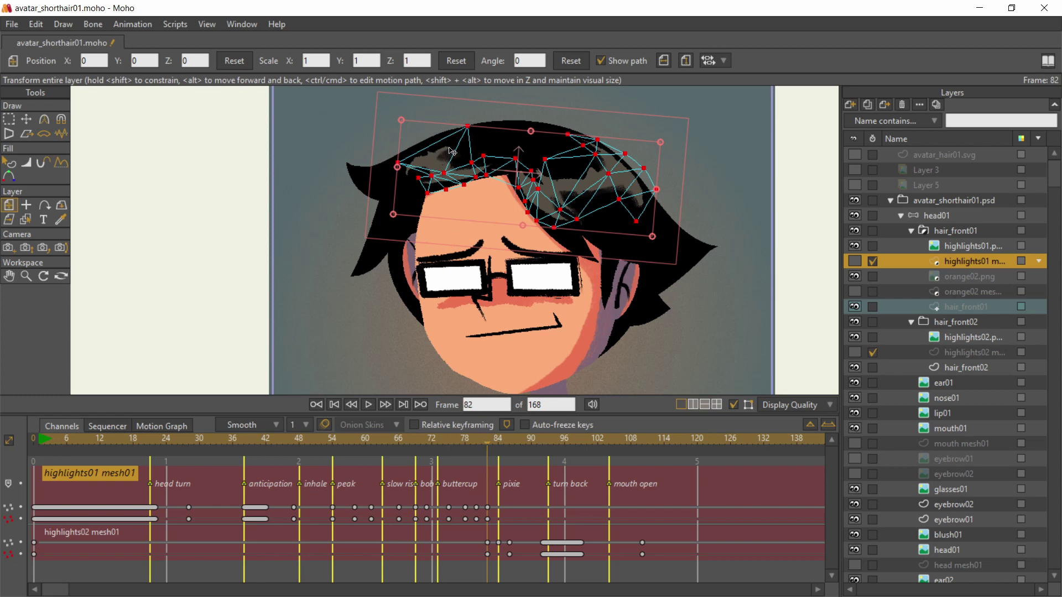
# Scrub from frame 82 past the turn back marker with highlights02 mesh01 selected to review the short hair's highlights animation.
pyautogui.moveTo(490, 442); pyautogui.dragTo(514, 443)
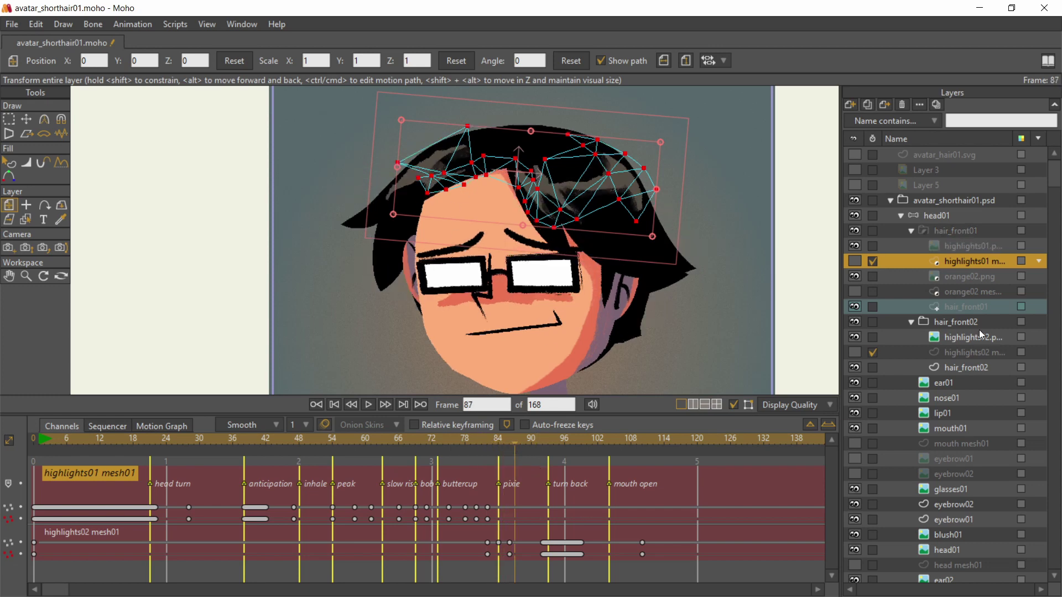
pyautogui.click(966, 352)
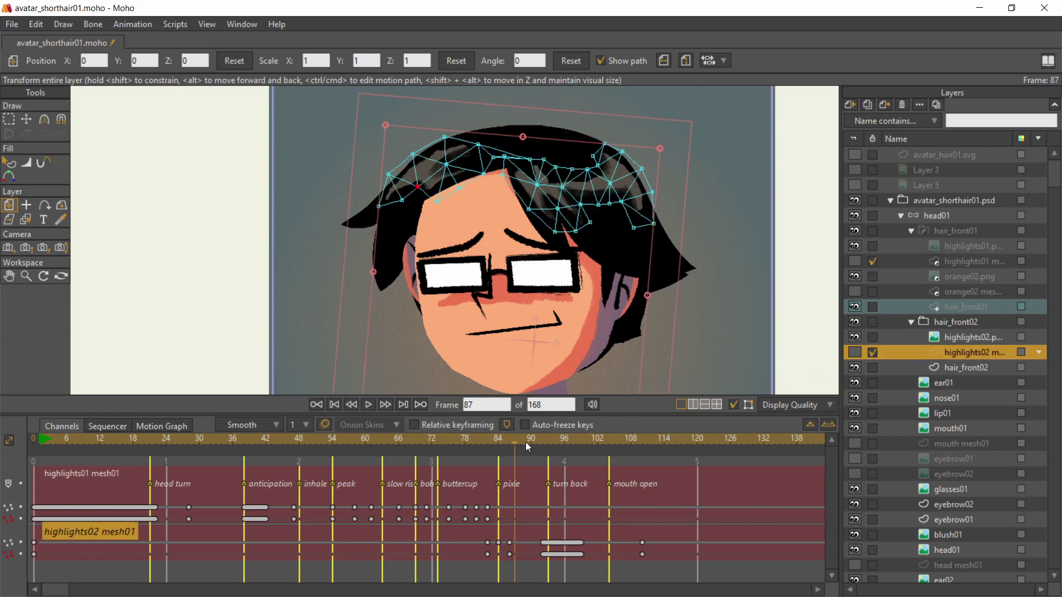
pyautogui.moveTo(525, 443); pyautogui.dragTo(576, 463)
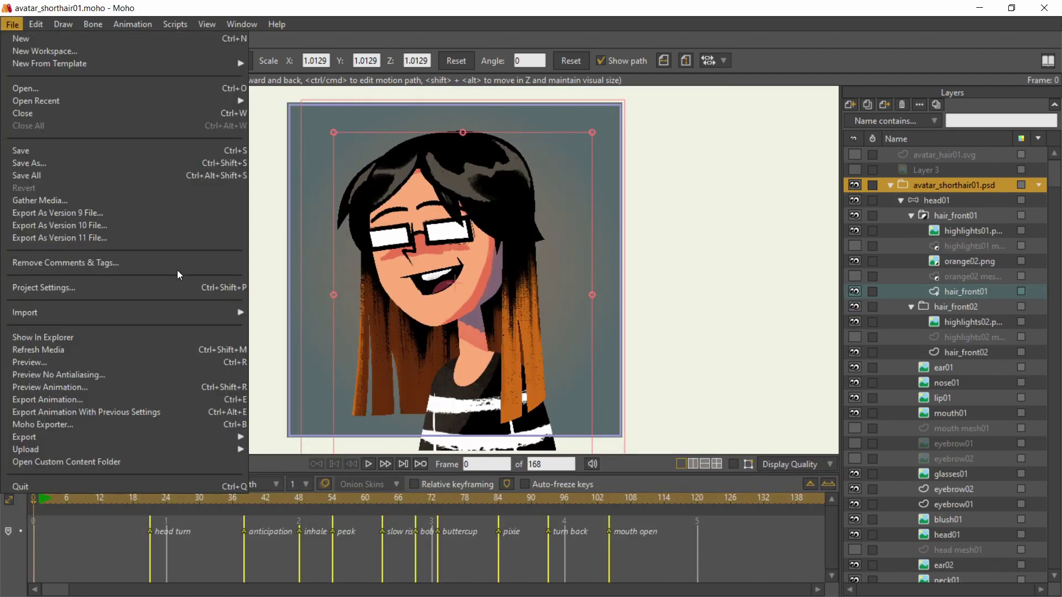
# Open the Export Animation settings for the avatar project.
pyautogui.click(130, 398)
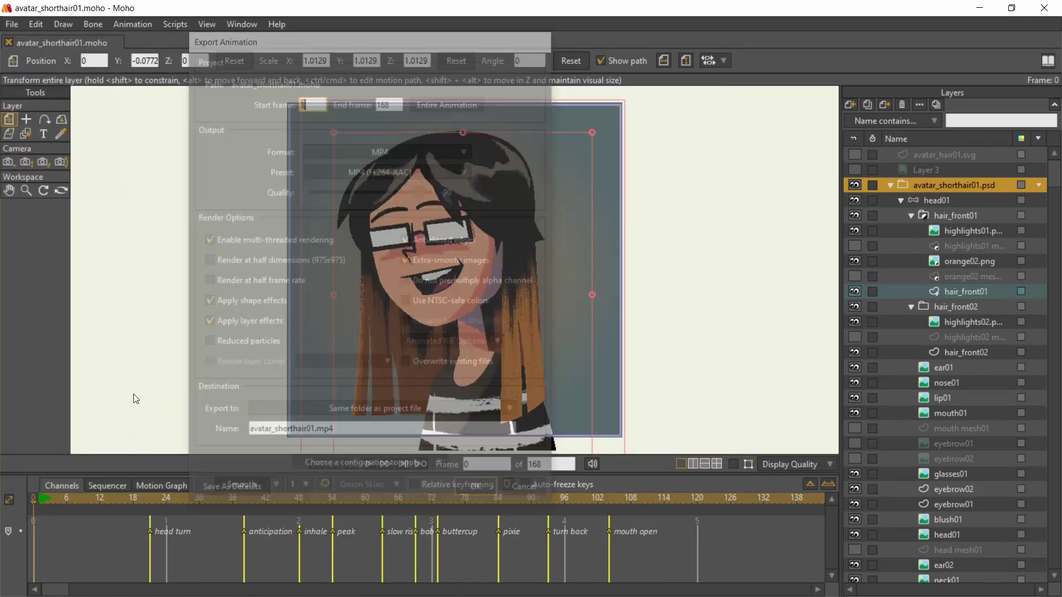